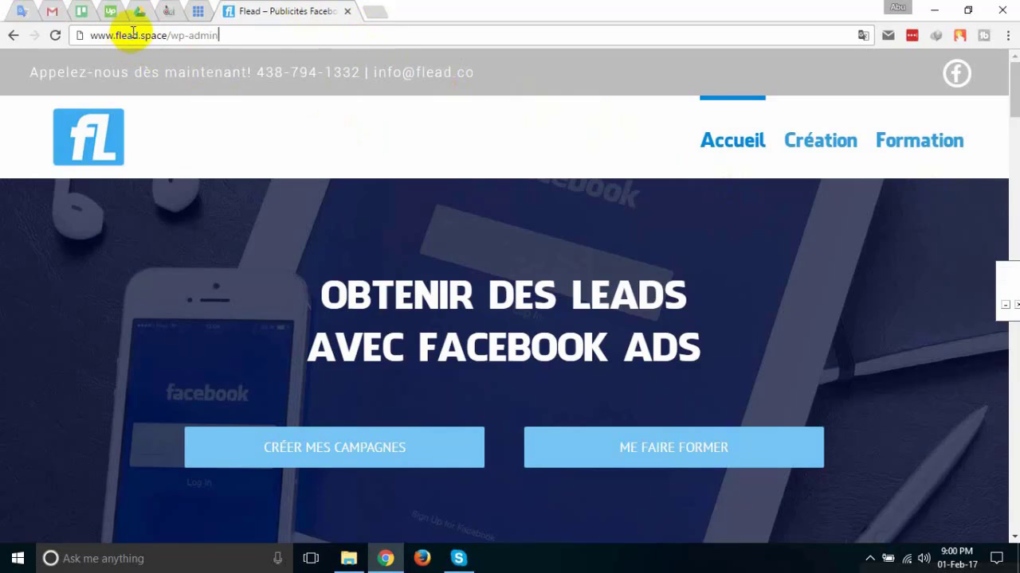
key("Return")
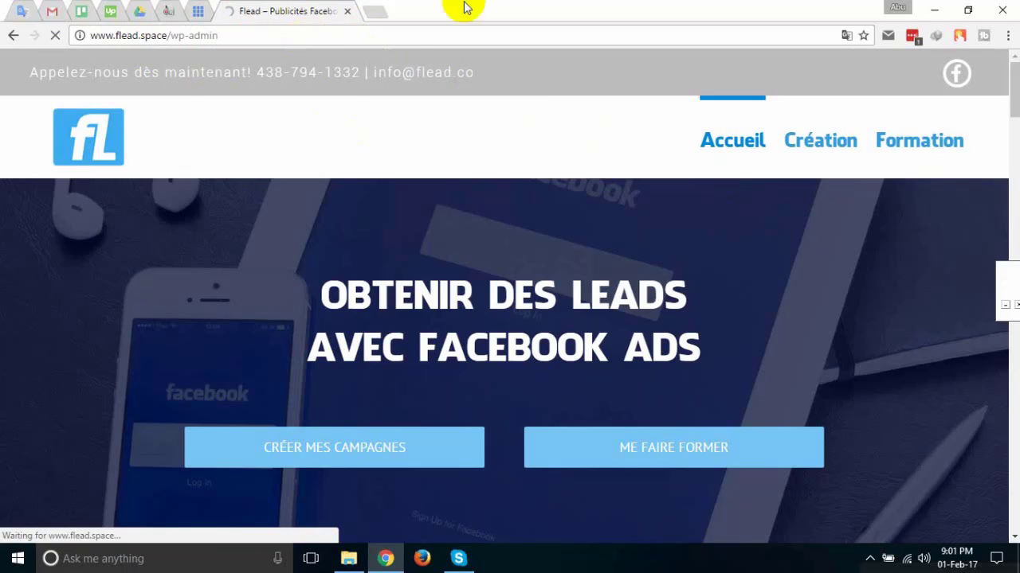
left_click(870, 559)
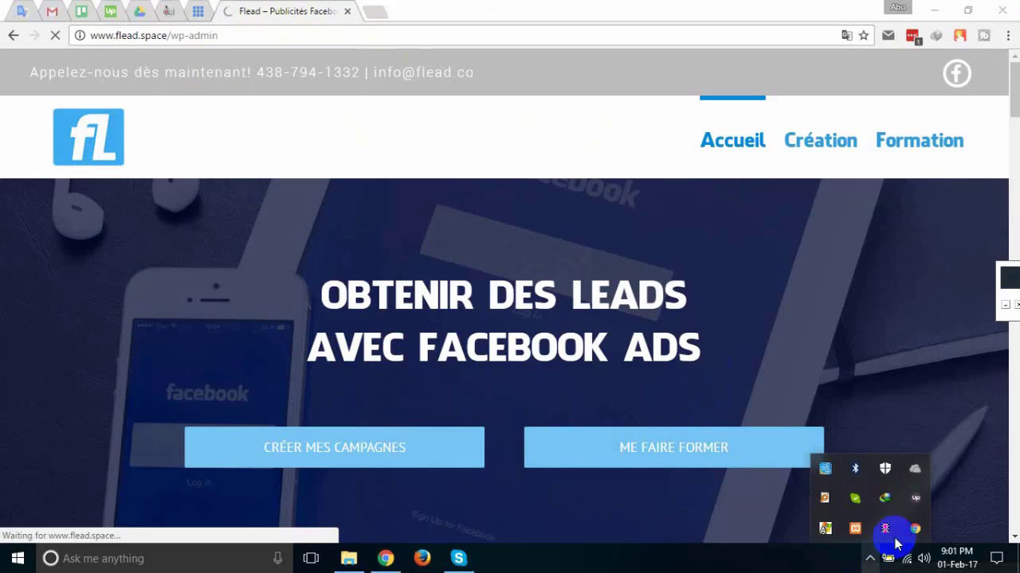
left_click(916, 500)
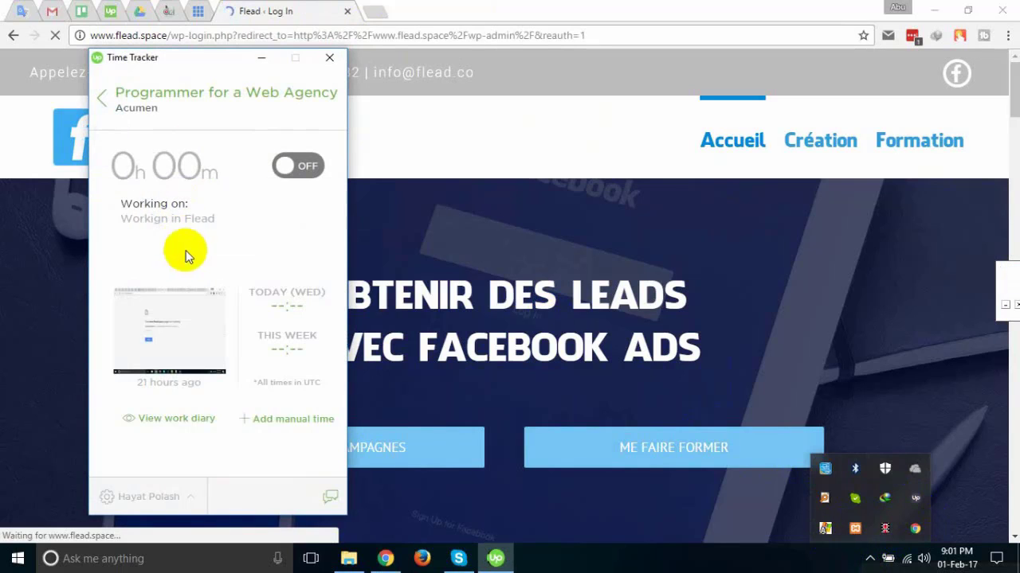
left_click(282, 169)
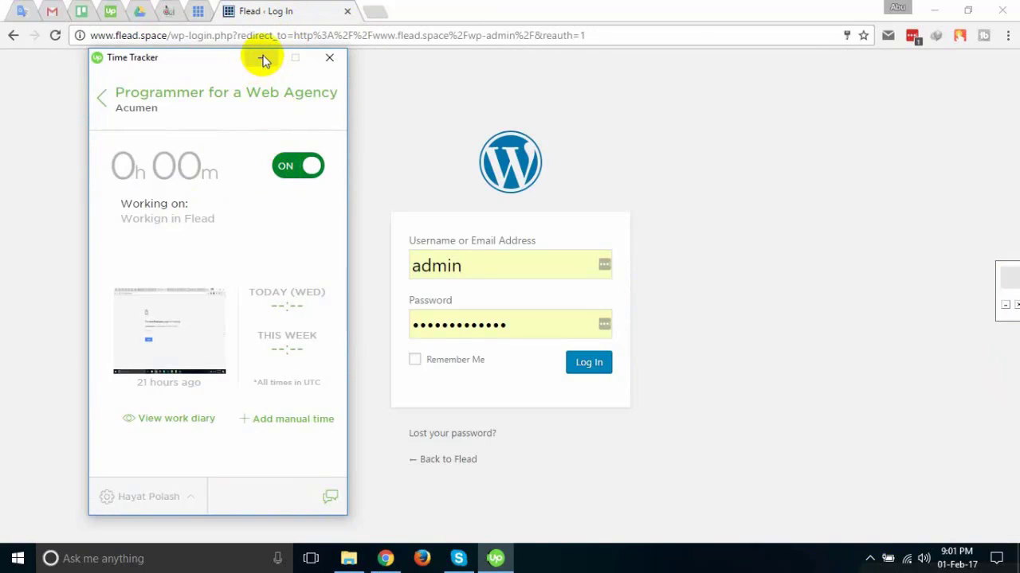
left_click(262, 59)
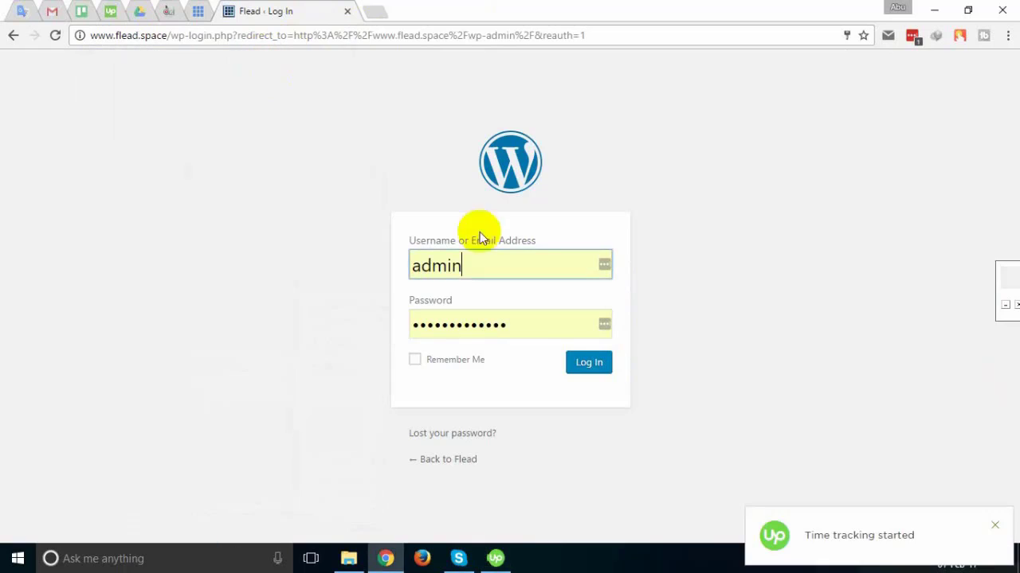
Log in to the WordPress admin with the prefilled credentials and look over the dashboard.
left_click(590, 372)
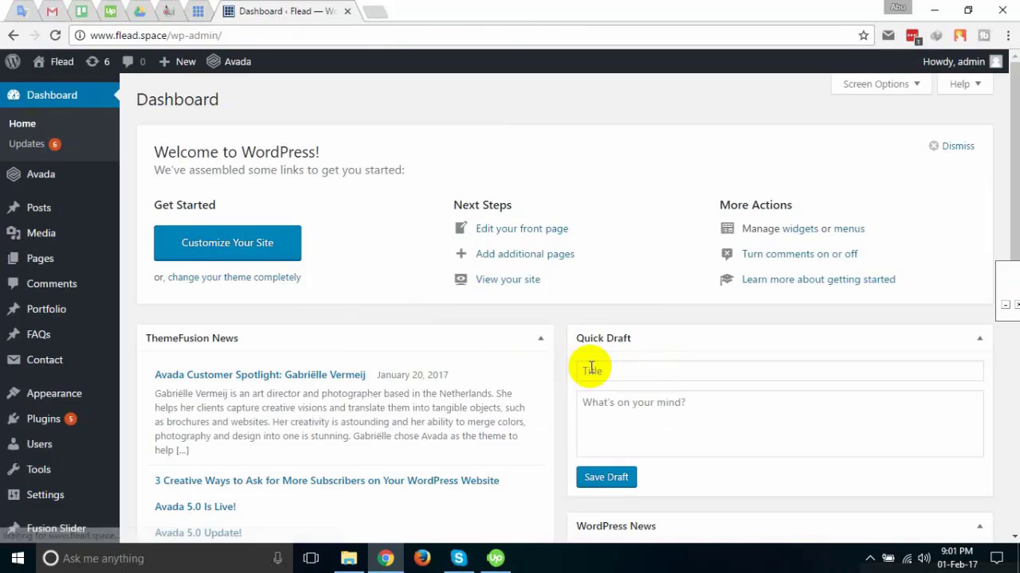
scroll(517, 307, "down", 6)
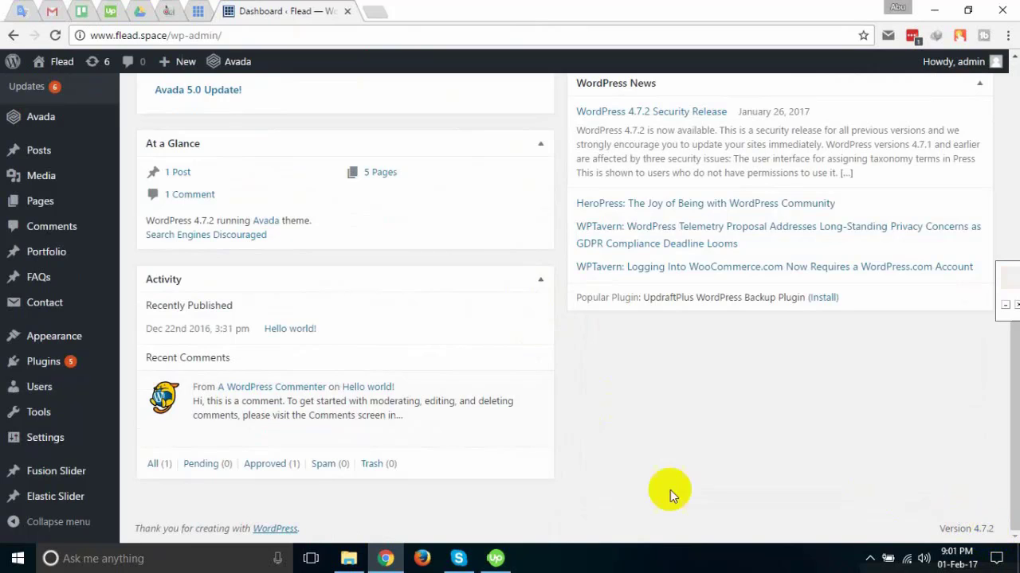
scroll(640, 485, "up", 5)
Open the wordpress folder on the desktop and extract wordpress-4.4.2.zip into that same folder.
left_click(932, 10)
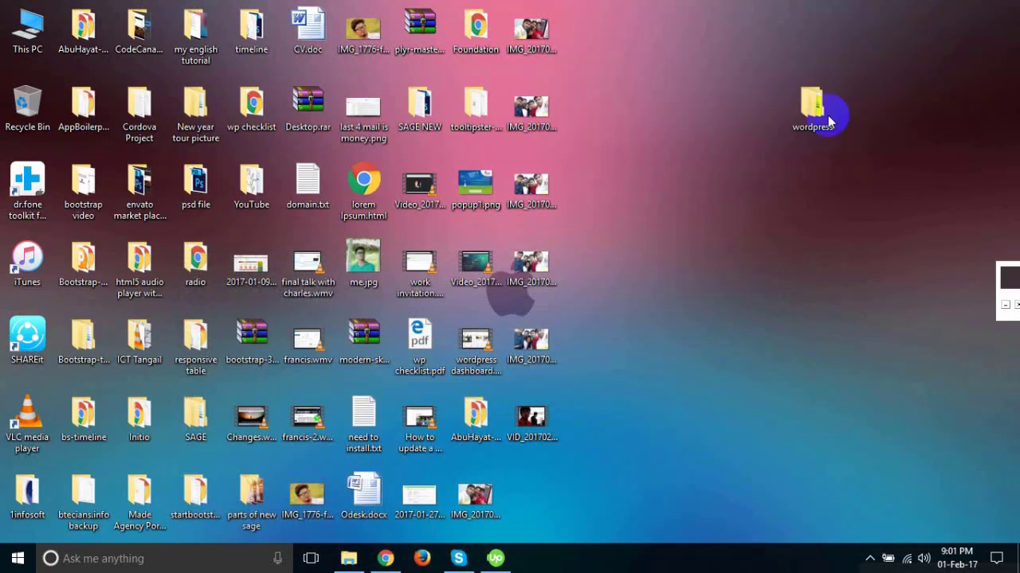
double_click(823, 110)
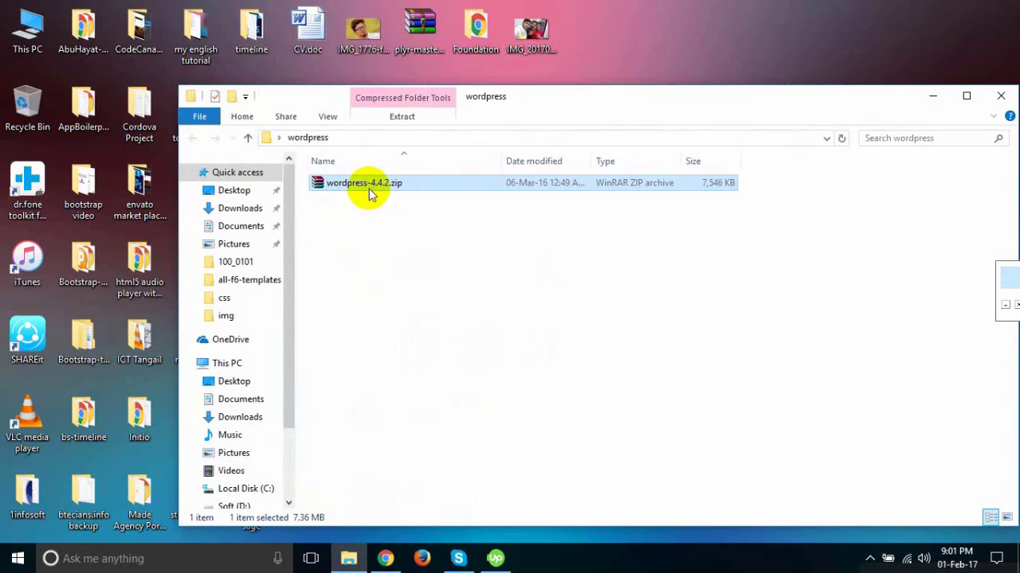
right_click(351, 185)
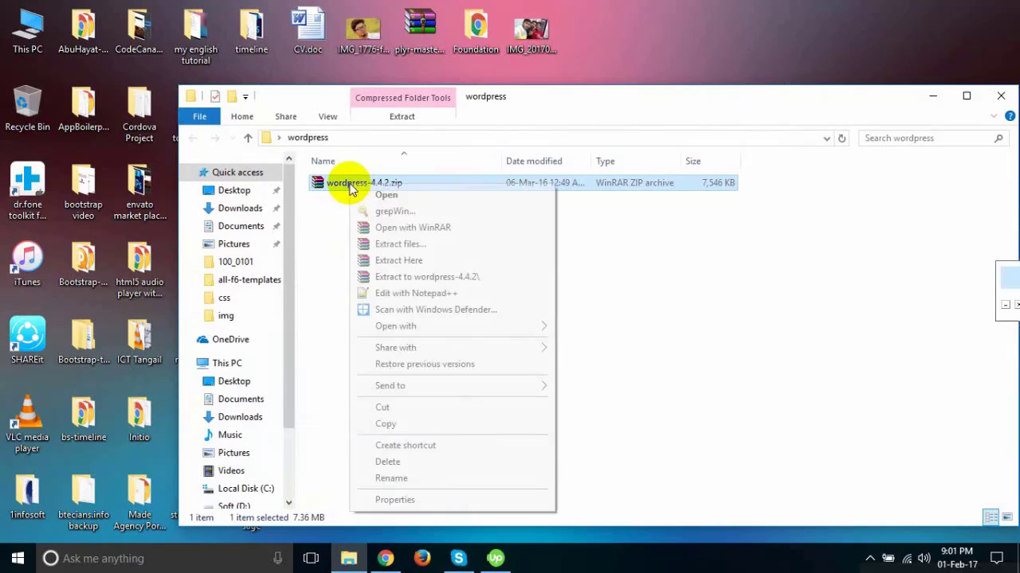
left_click(420, 261)
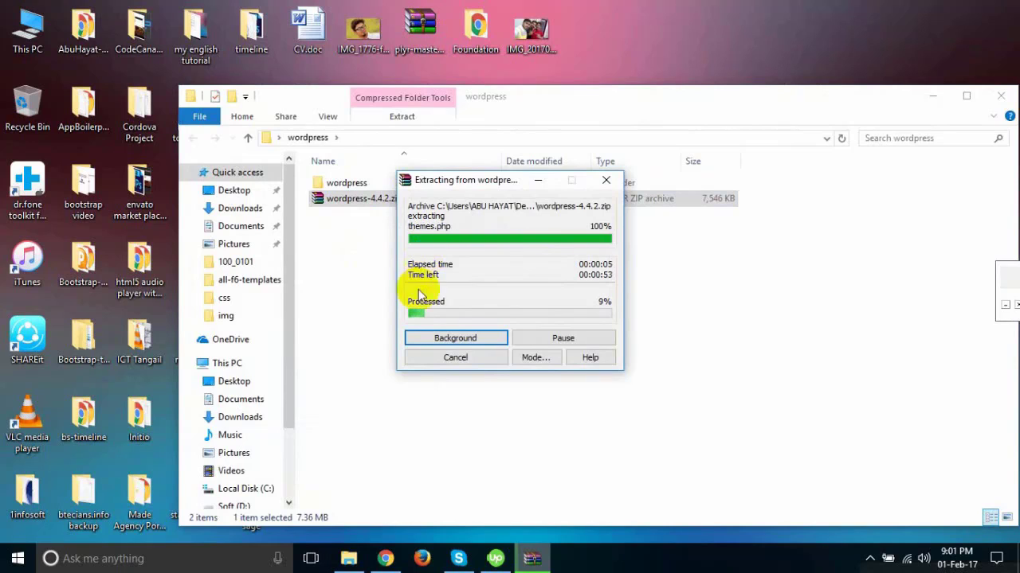
Return to the WordPress admin in Chrome and deactivate the Contact Form 7 and Fusion Core plugins.
left_click(387, 558)
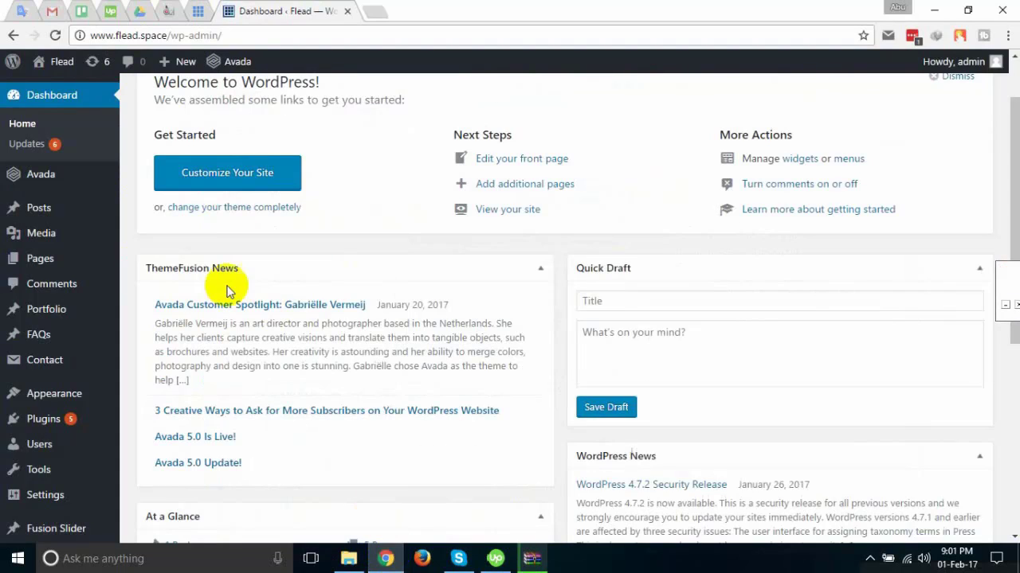
scroll(185, 300, "down", 2)
left_click(48, 368)
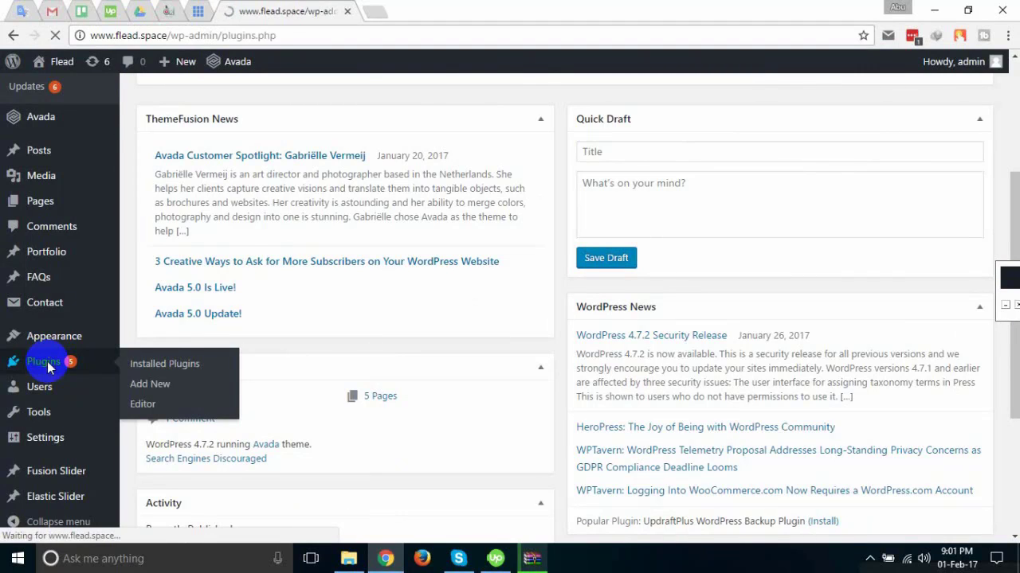
scroll(318, 295, "down", 3)
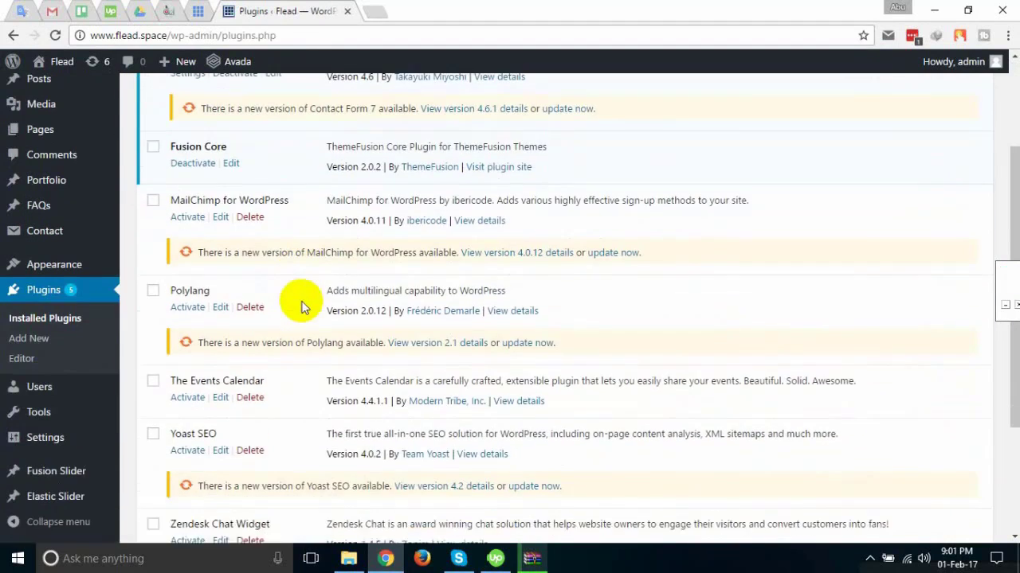
scroll(298, 303, "up", 3)
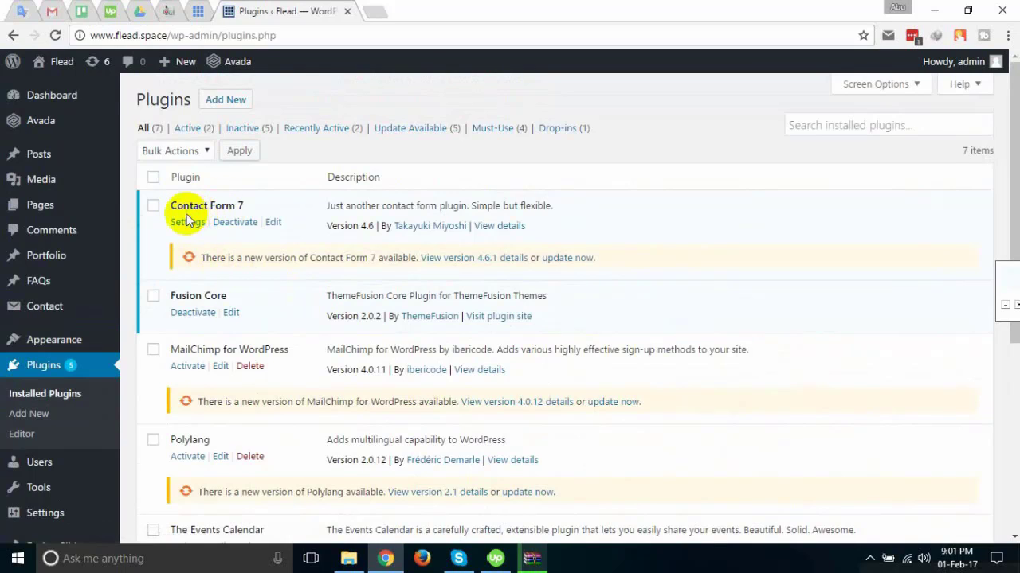
left_click(233, 226)
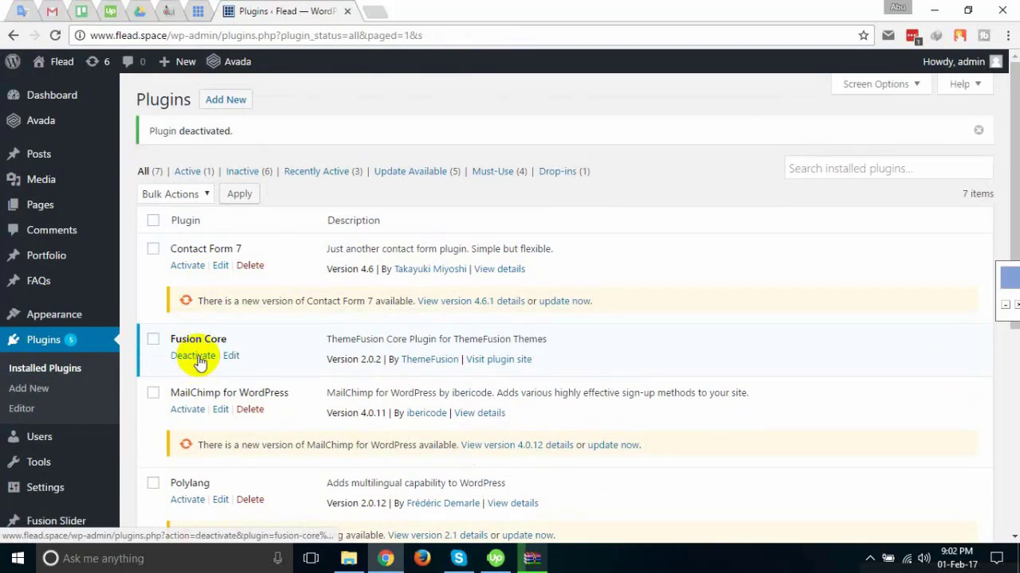
left_click(197, 358)
scroll(298, 347, "down", 1)
scroll(301, 349, "down", 4)
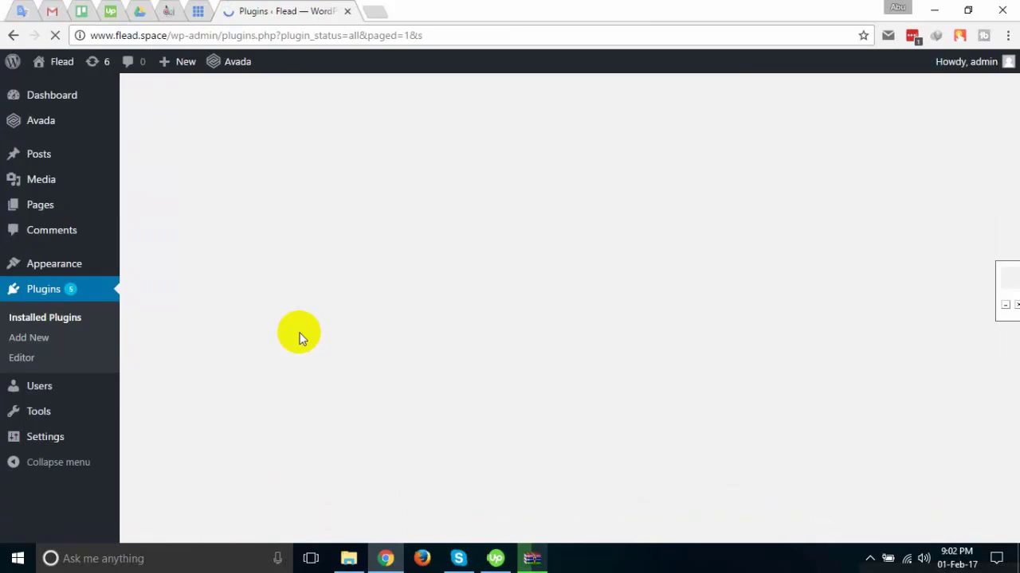
scroll(267, 302, "down", 4)
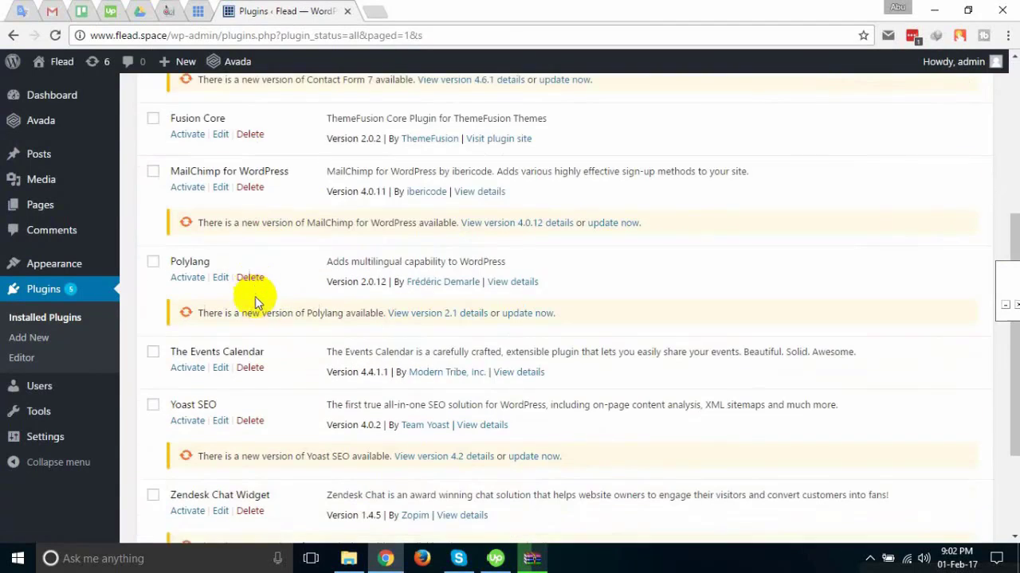
scroll(254, 297, "down", 2)
scroll(250, 297, "up", 5)
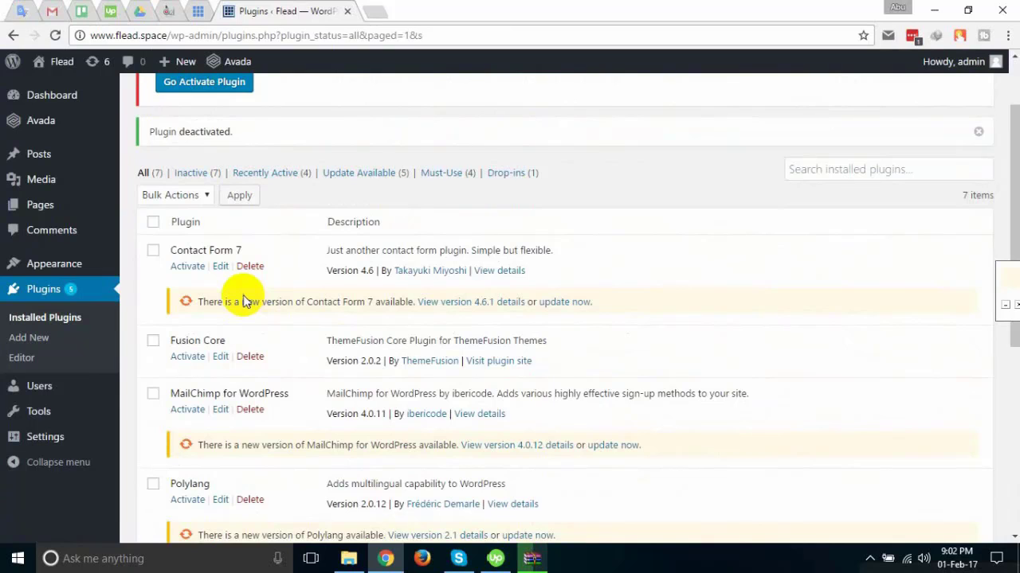
scroll(241, 298, "up", 1)
Check the extraction progress of wordpress-4.4.2.zip and the contents of the wordpress folder, and return to the browser.
left_click(526, 562)
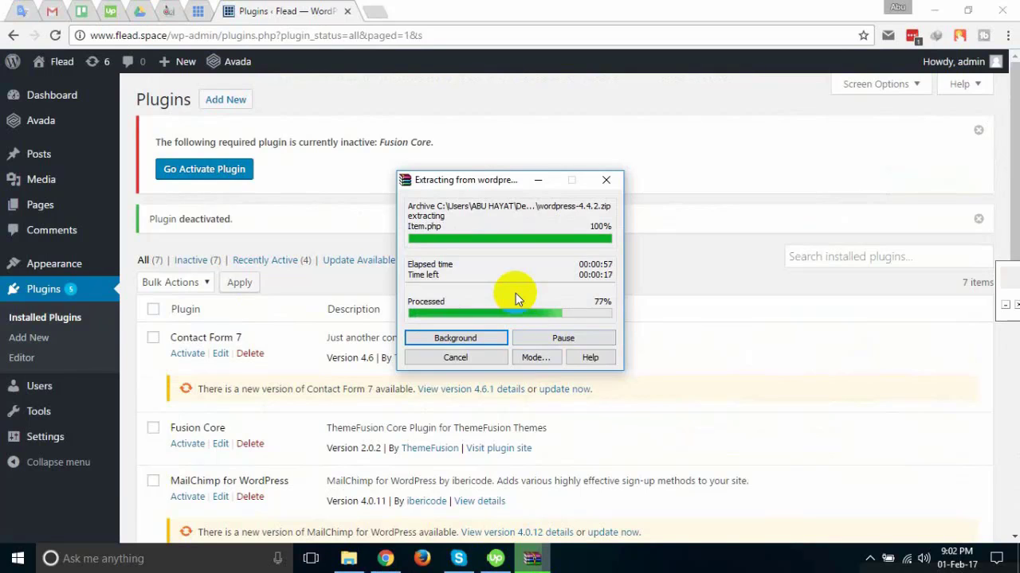
left_click(348, 558)
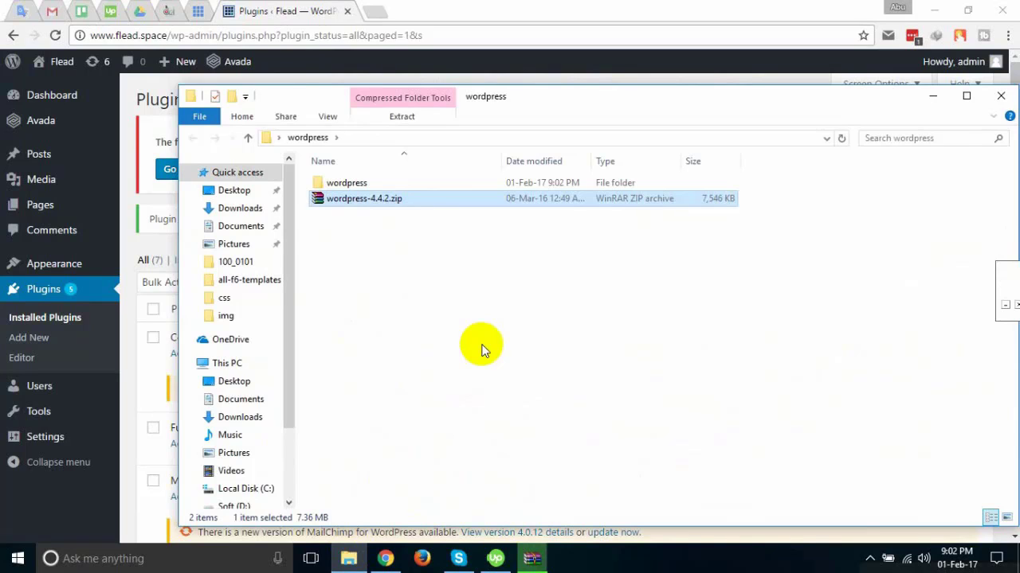
left_click(283, 12)
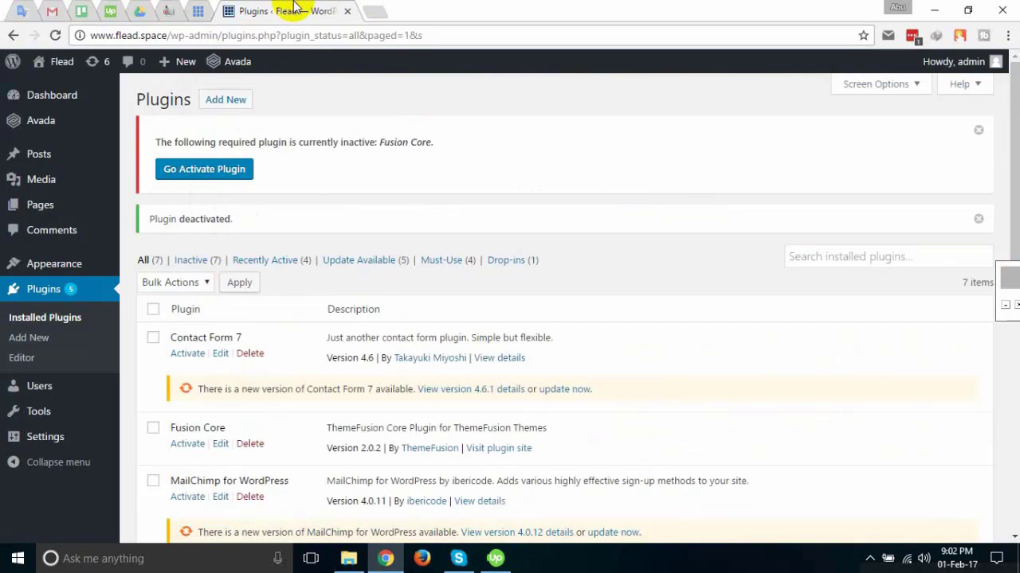
View the hosting login form on the Bluehost page and return to the WordPress plugins page.
left_click(199, 11)
scroll(164, 314, "down", 1)
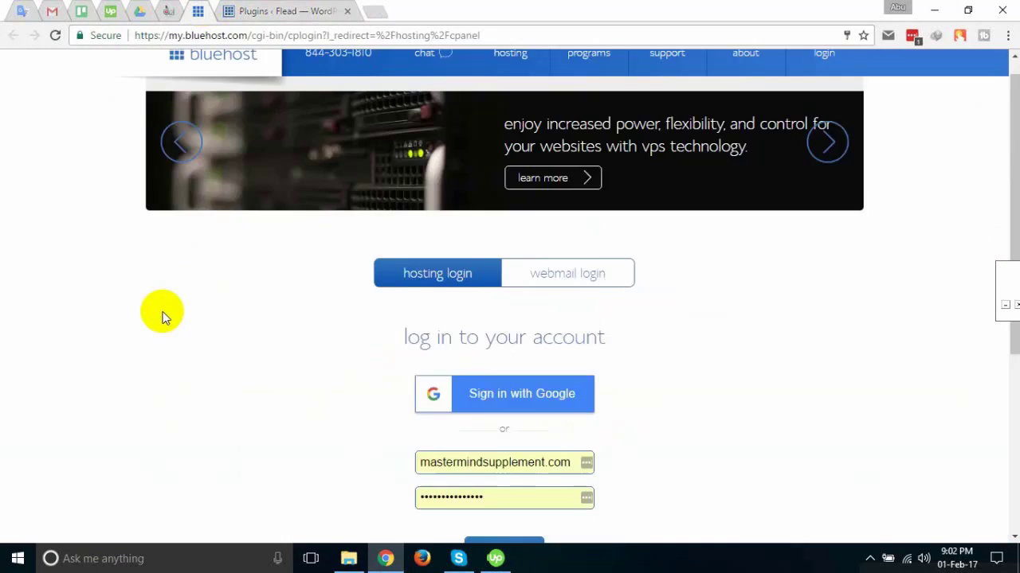
scroll(172, 323, "down", 4)
scroll(171, 284, "up", 2)
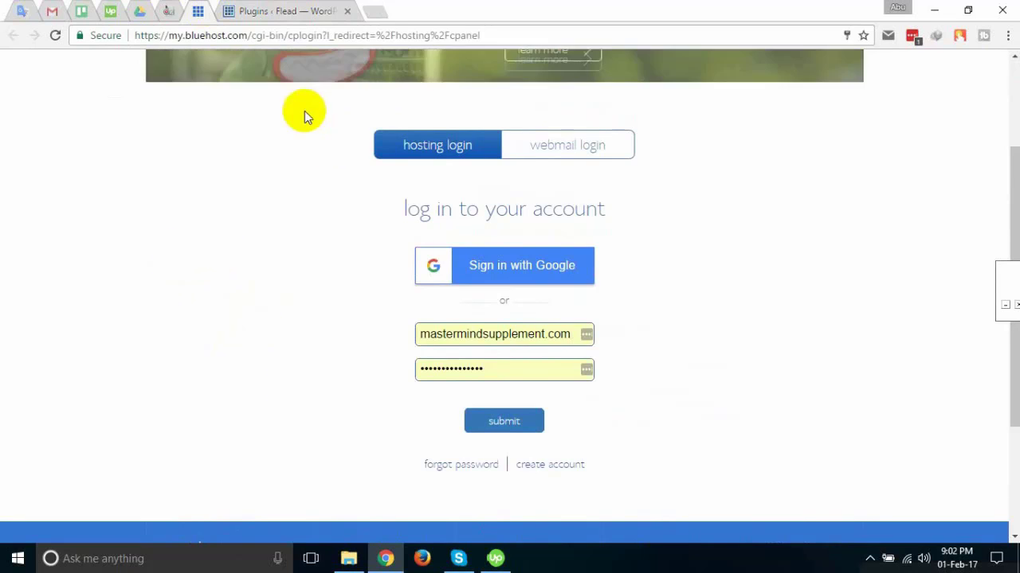
left_click(298, 7)
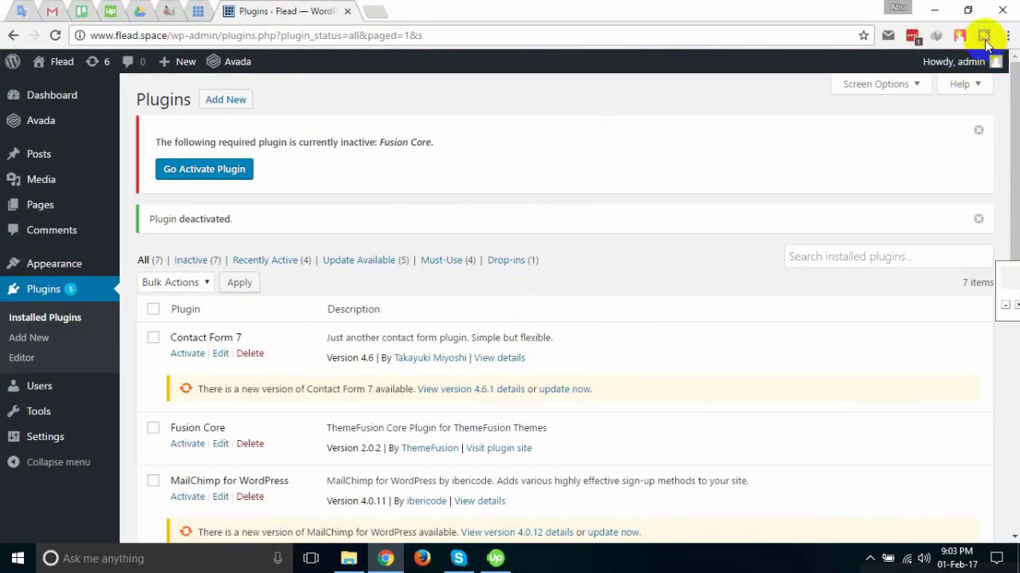
Open the LastPass vault and launch the shared cPanel flead.space entry to sign in to cPanel.
left_click(912, 40)
left_click(771, 132)
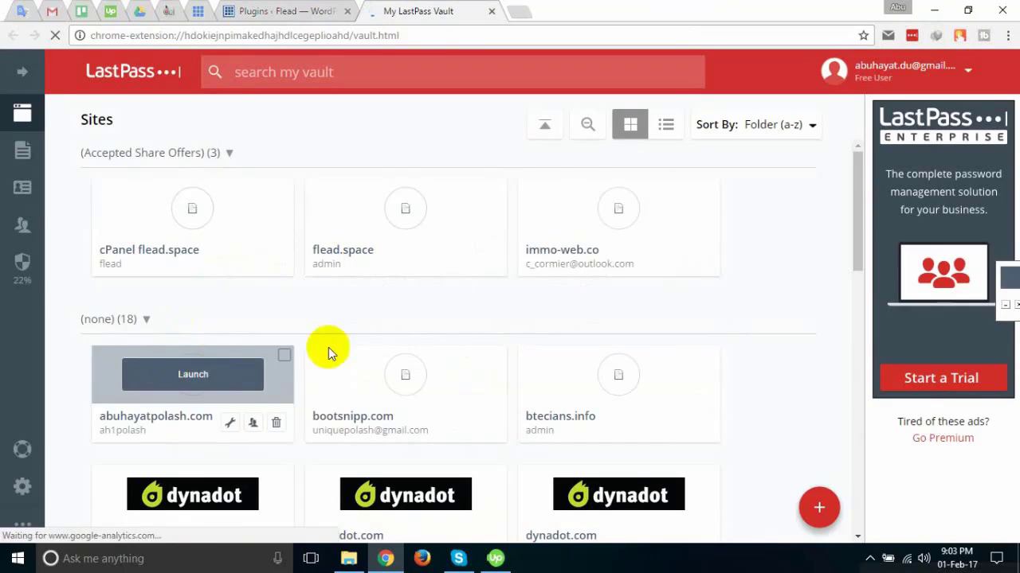
left_click(621, 206)
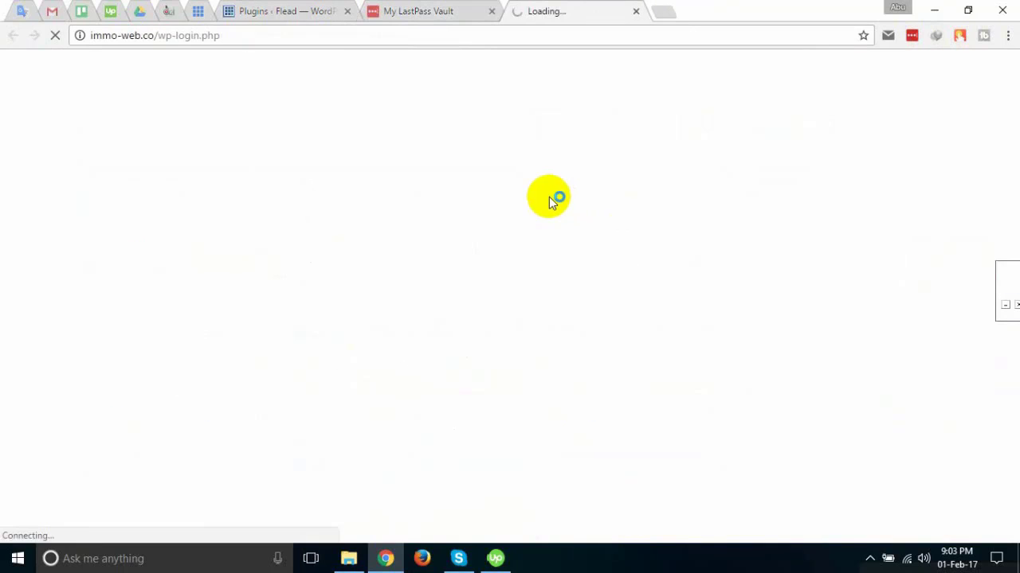
left_click(636, 11)
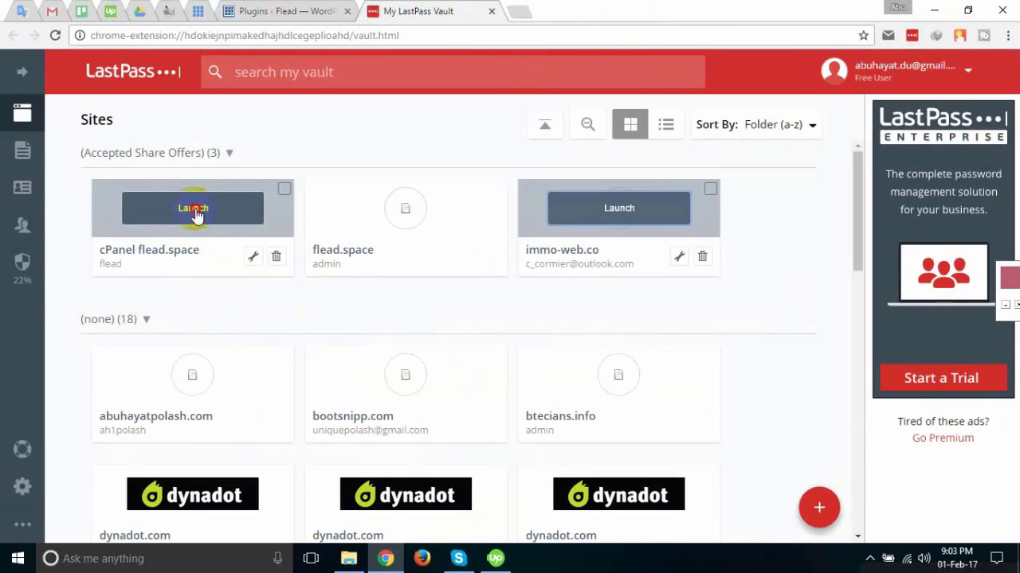
left_click(195, 210)
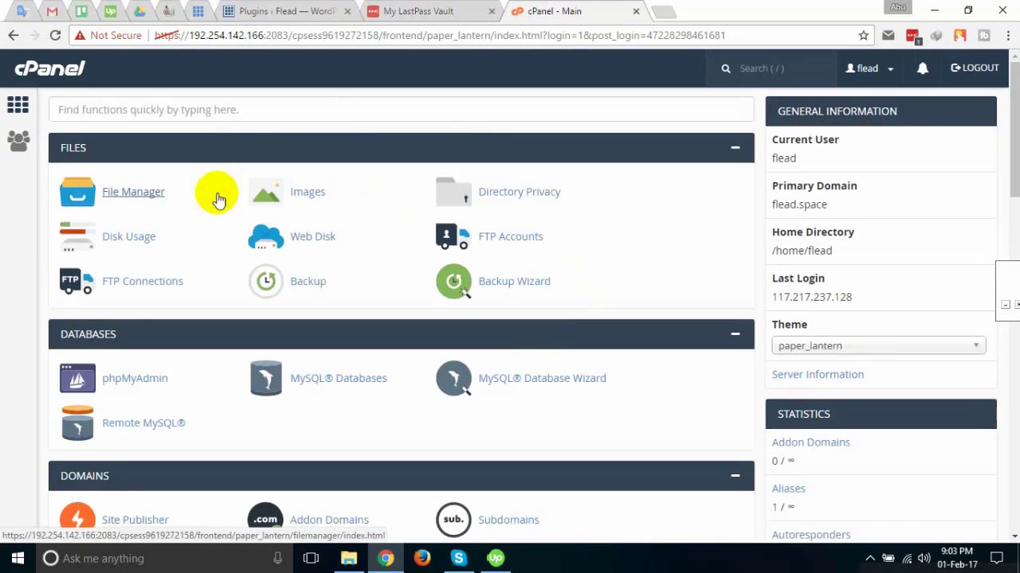
Open the public_html folder in the cPanel File Manager and look through its files.
left_click(121, 197)
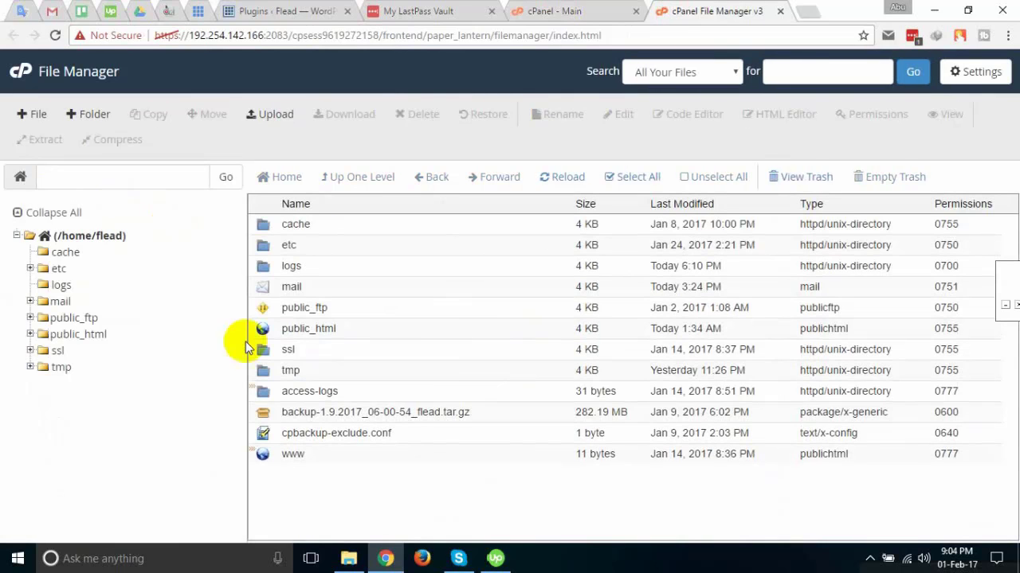
double_click(270, 331)
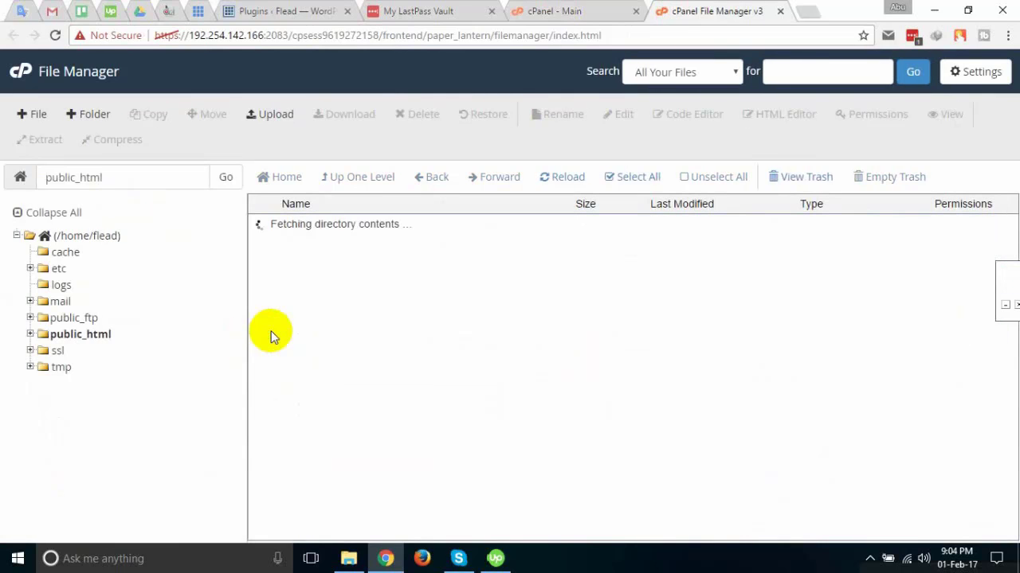
scroll(347, 355, "down", 5)
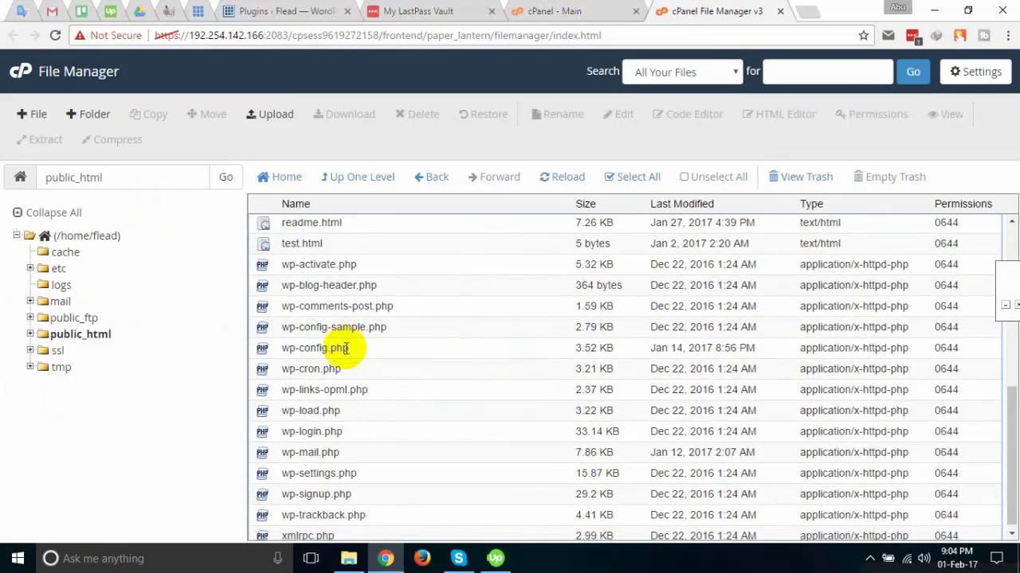
scroll(340, 352, "up", 5)
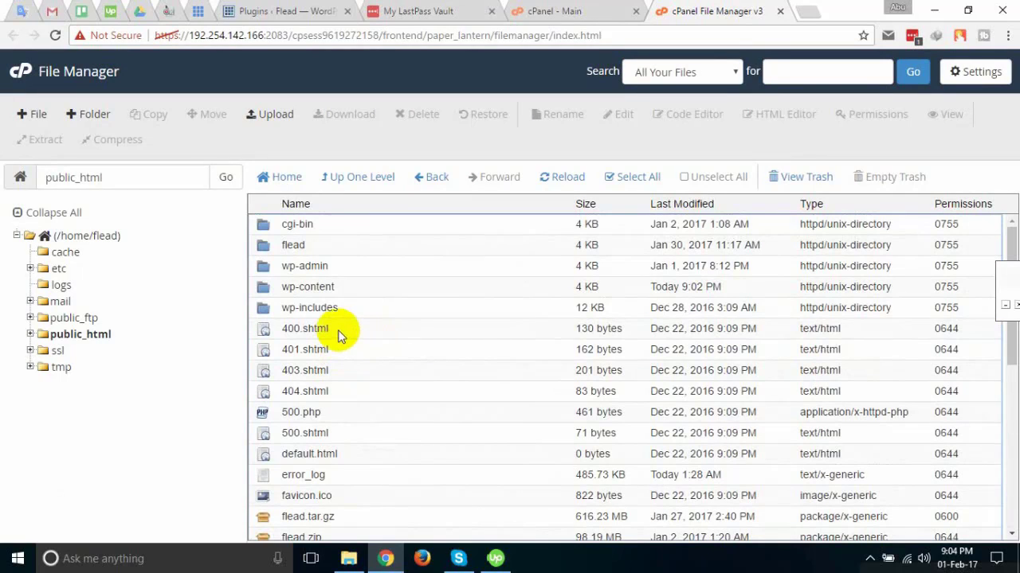
left_click(303, 292)
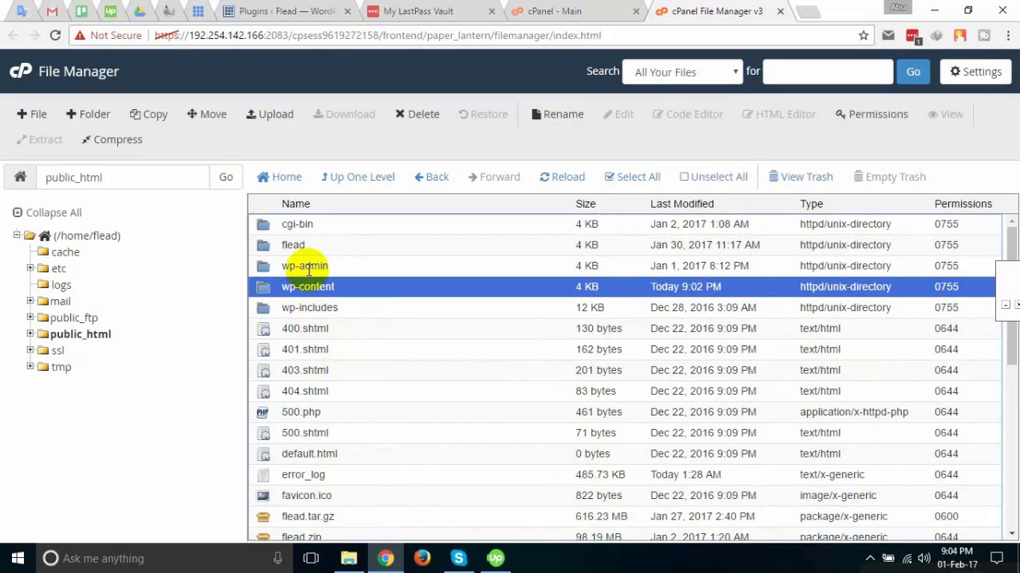
left_click(309, 270, "ctrl")
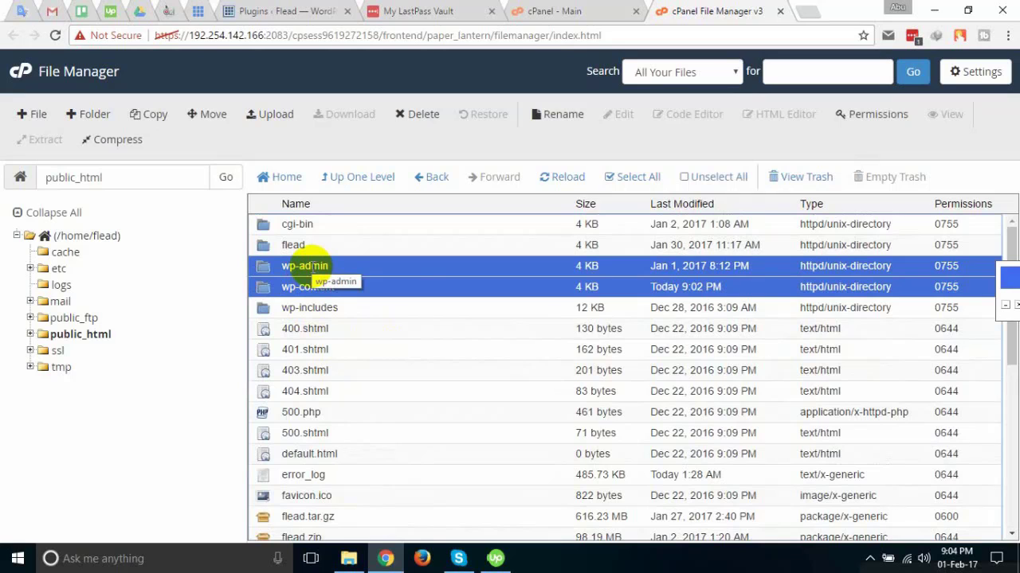
right_click(309, 268)
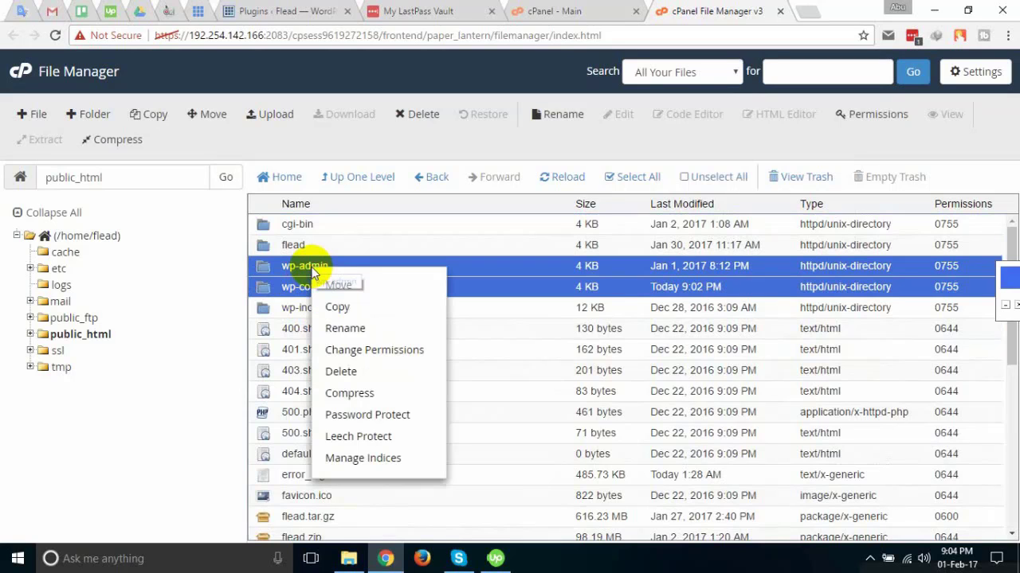
left_click(351, 395)
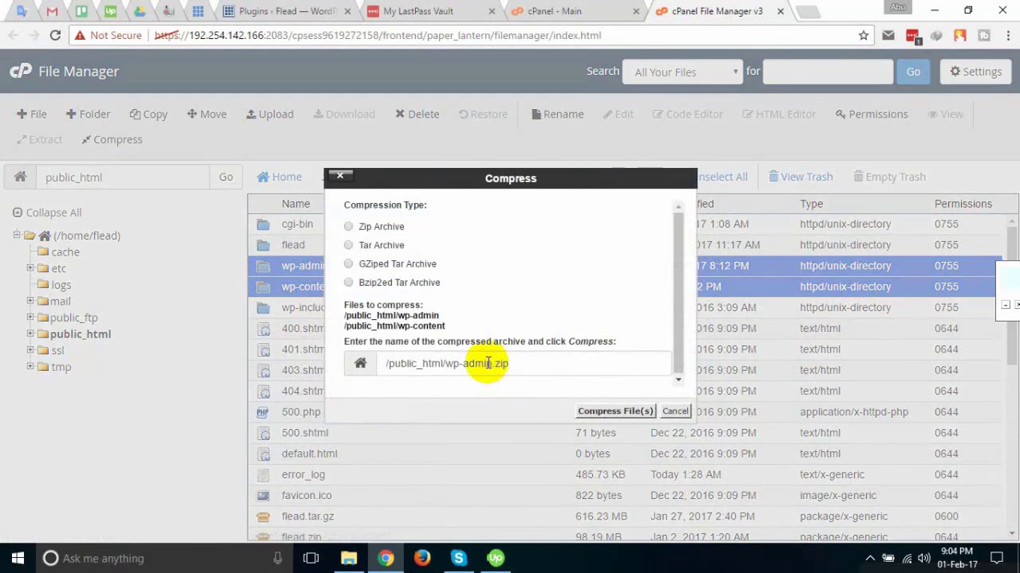
left_click_drag(492, 364, 446, 365)
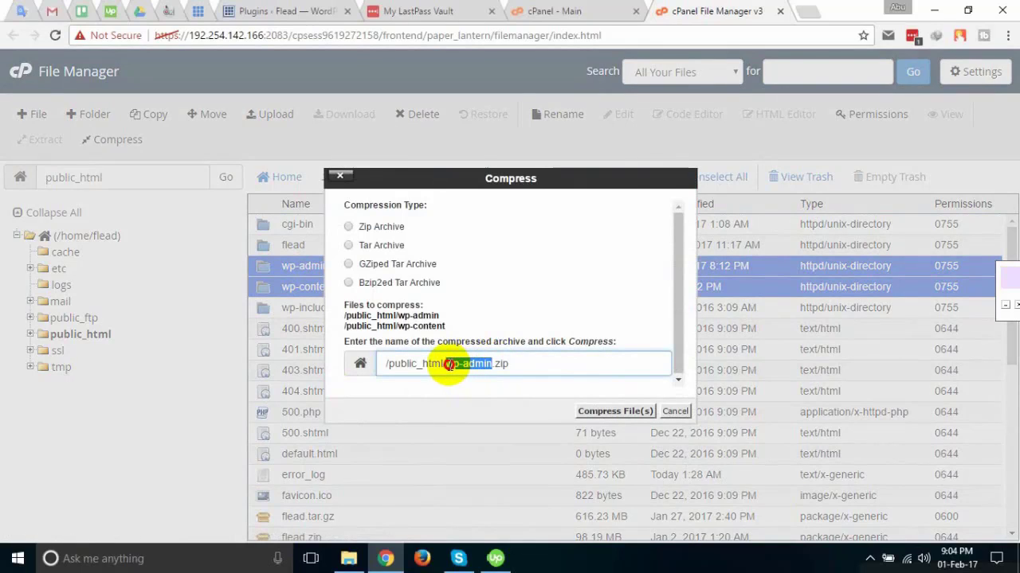
key("Right")
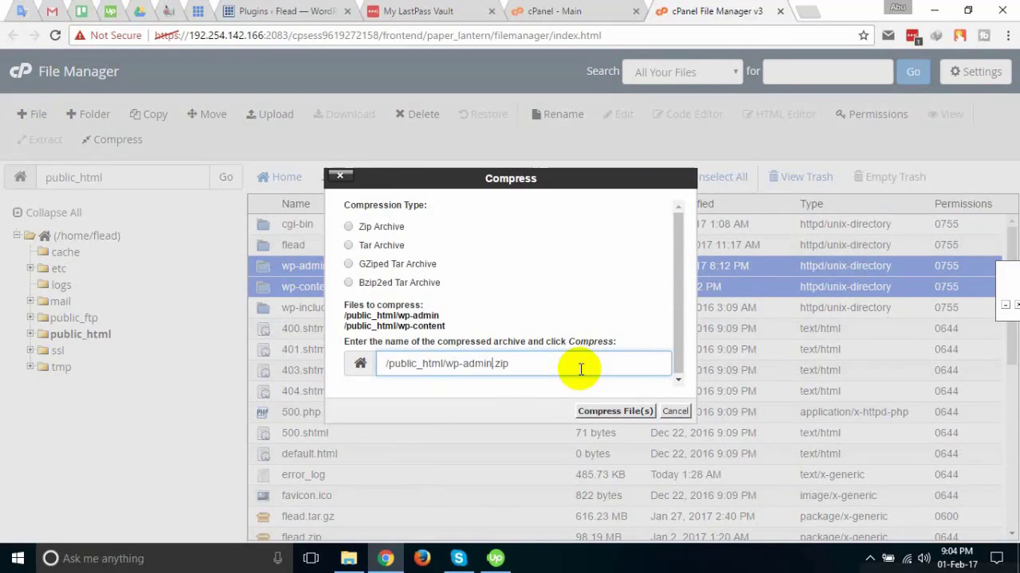
left_click(675, 411)
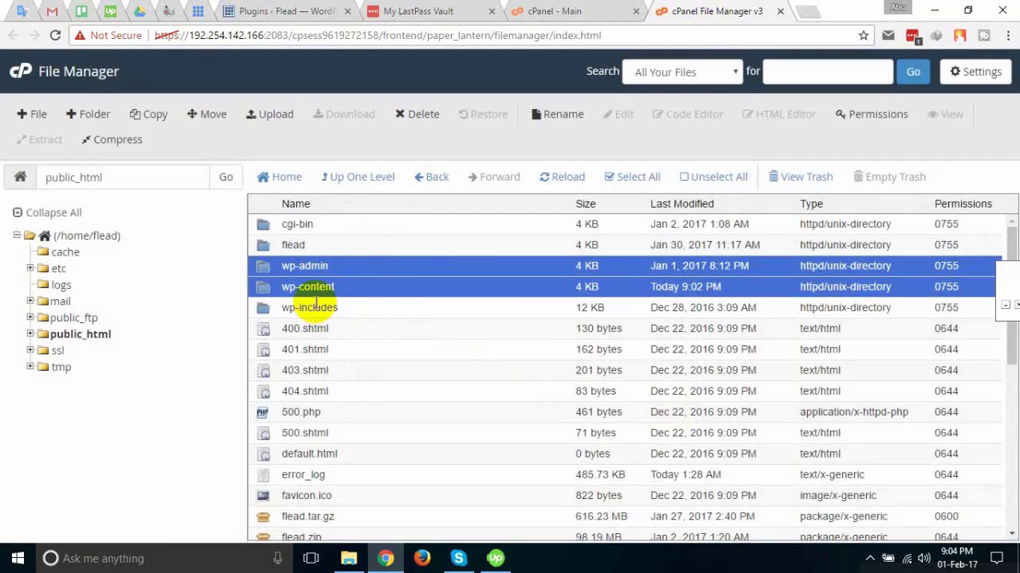
Compress the wp-admin and wp-includes folders into a Zip Archive named wp-admin+wp-inc.zip in public_html.
left_click(301, 313)
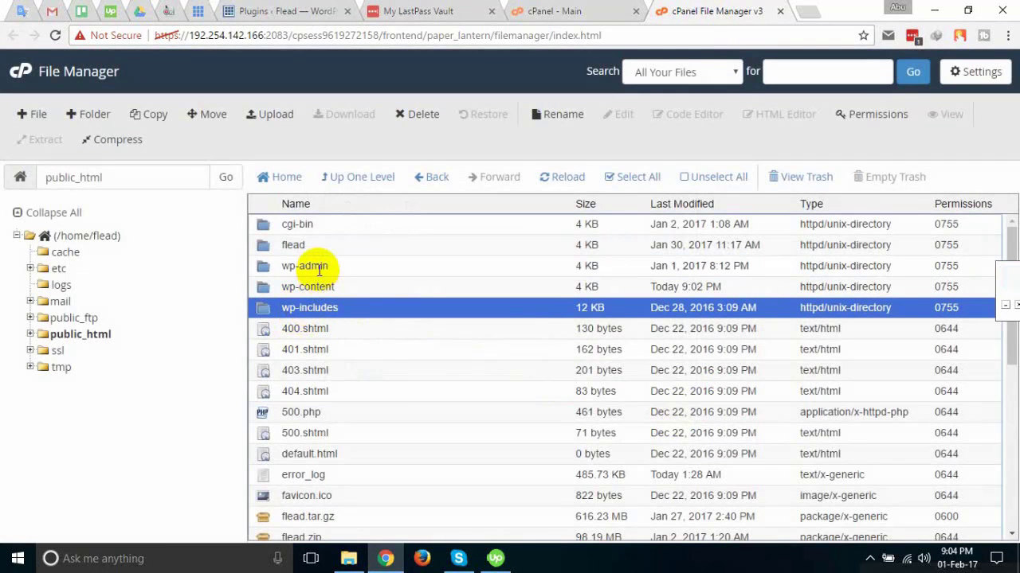
left_click(320, 268, "ctrl")
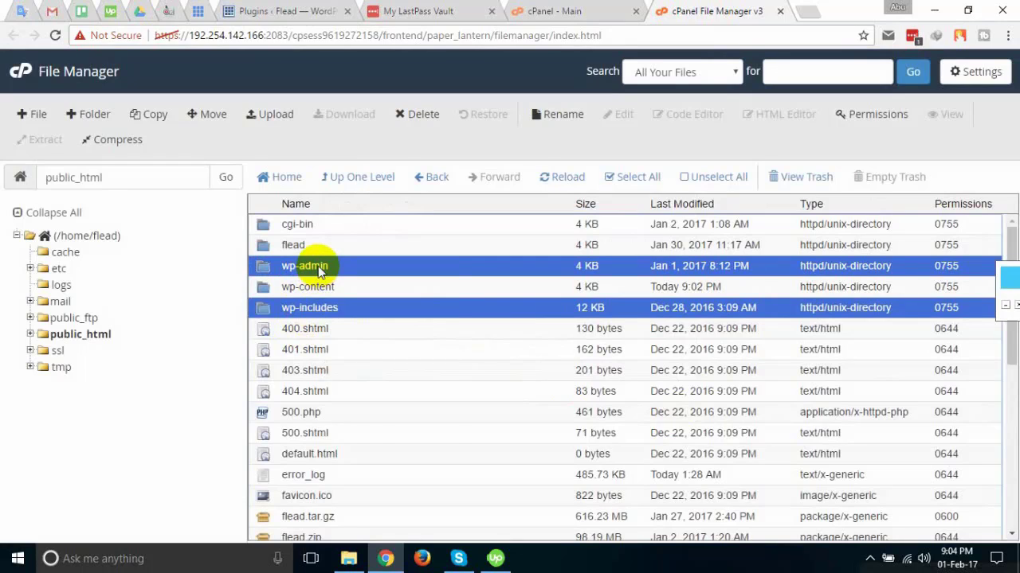
right_click(319, 269)
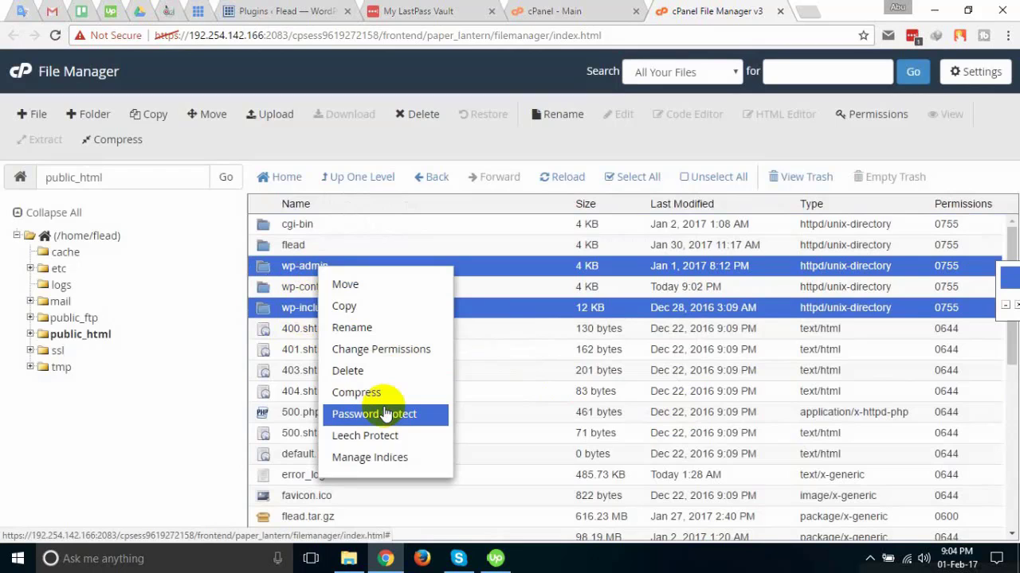
left_click(367, 393)
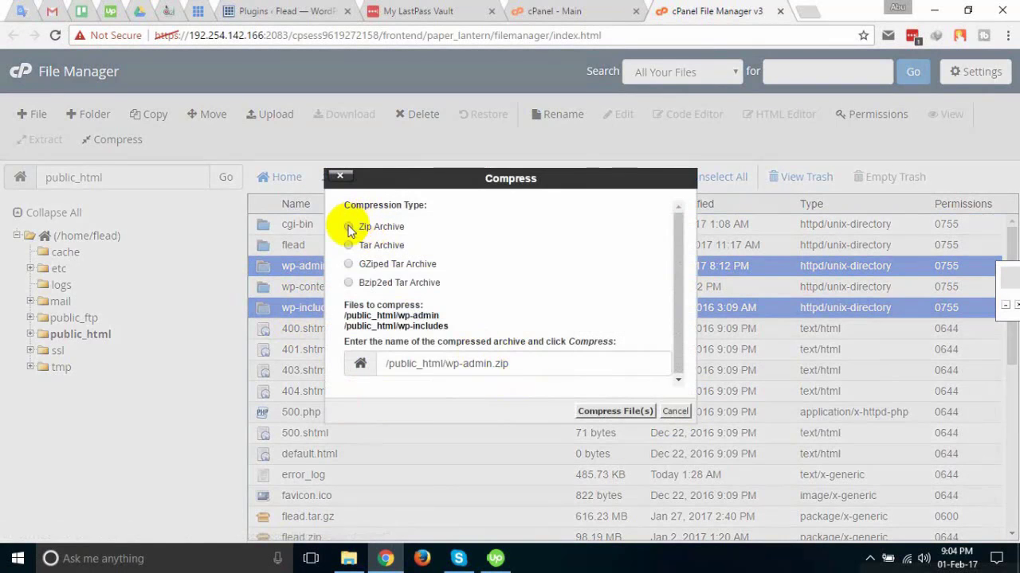
left_click(486, 364)
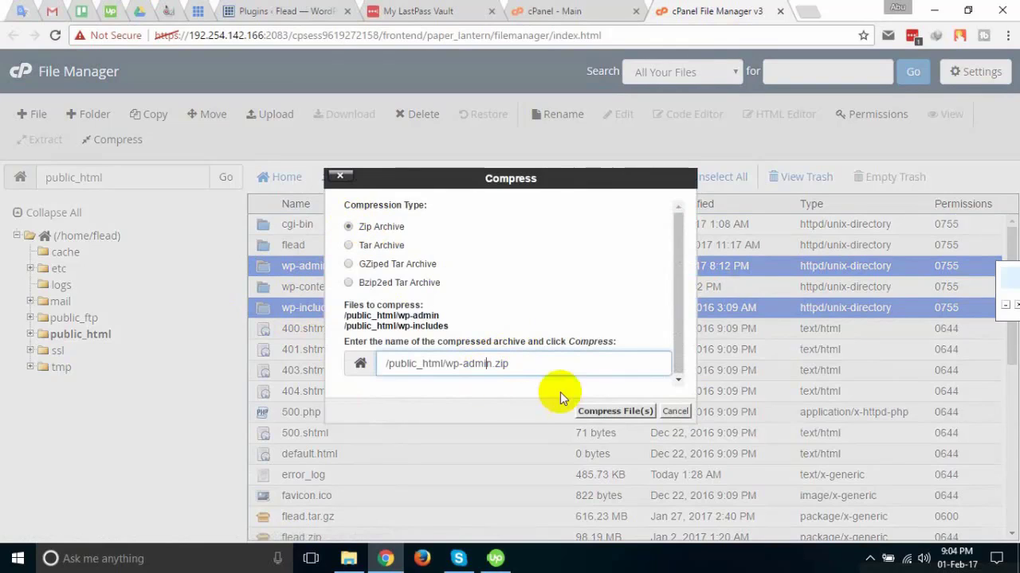
left_click(611, 412)
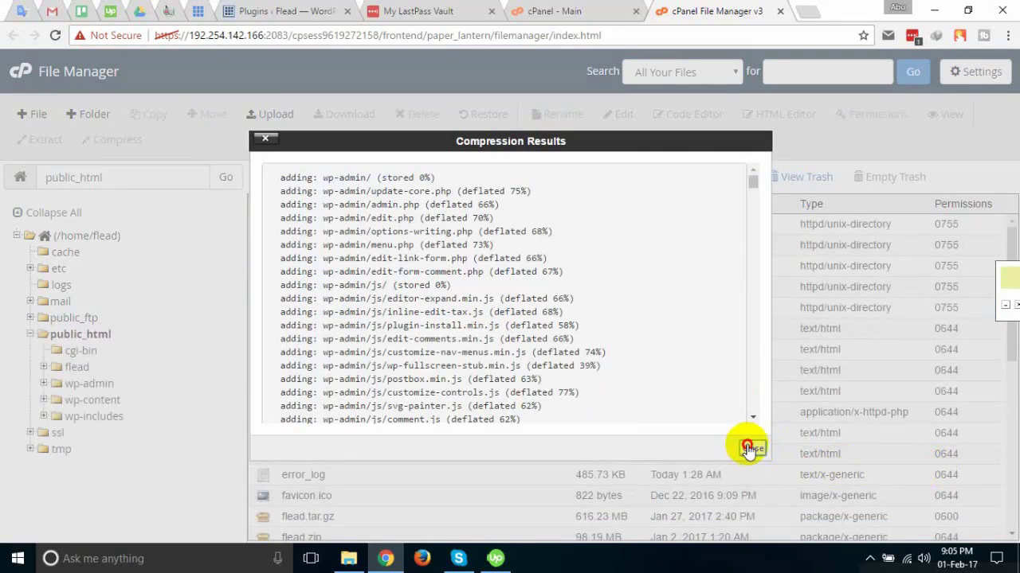
left_click(751, 448)
Reload the public_html file list and check it for the new wp-admin+wp-inc.zip archive.
scroll(553, 387, "down", 4)
scroll(432, 459, "up", 4)
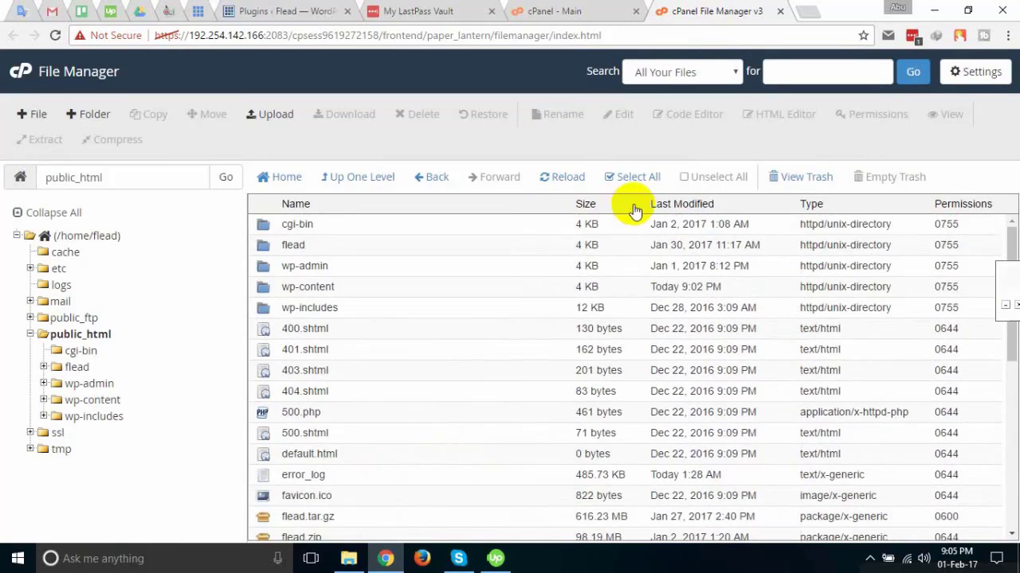
left_click(567, 177)
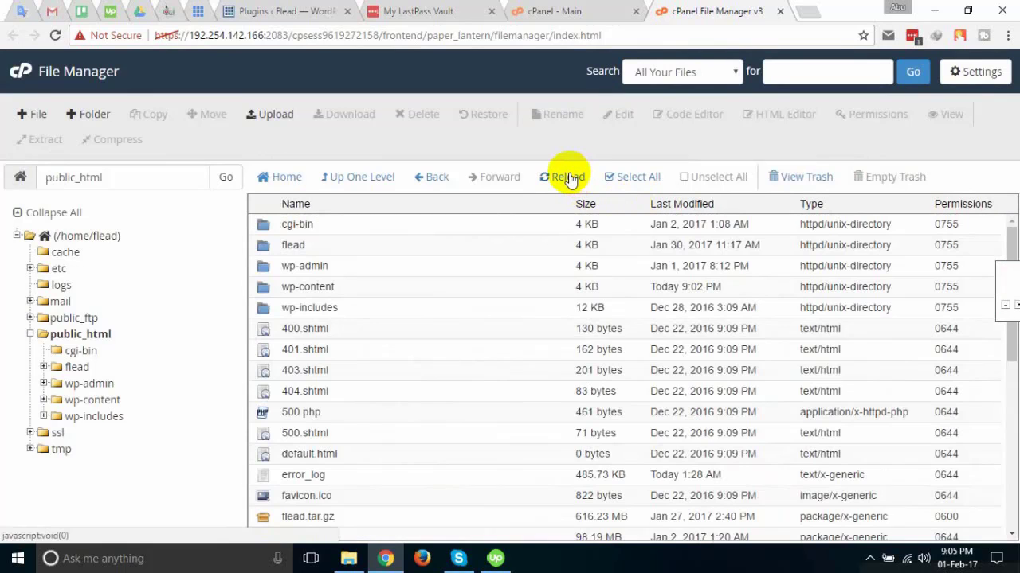
scroll(467, 359, "down", 5)
scroll(466, 362, "up", 2)
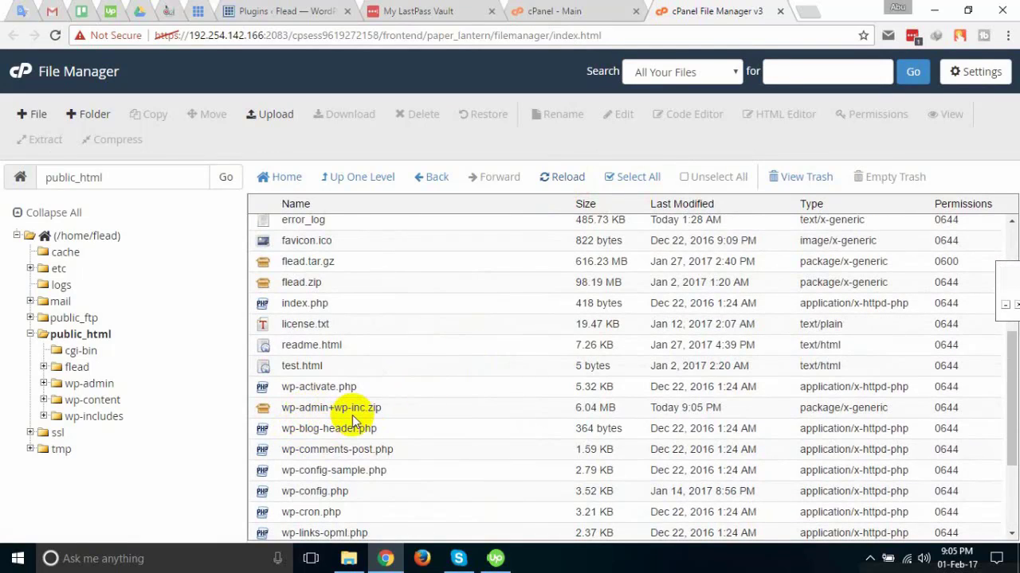
scroll(354, 419, "up", 3)
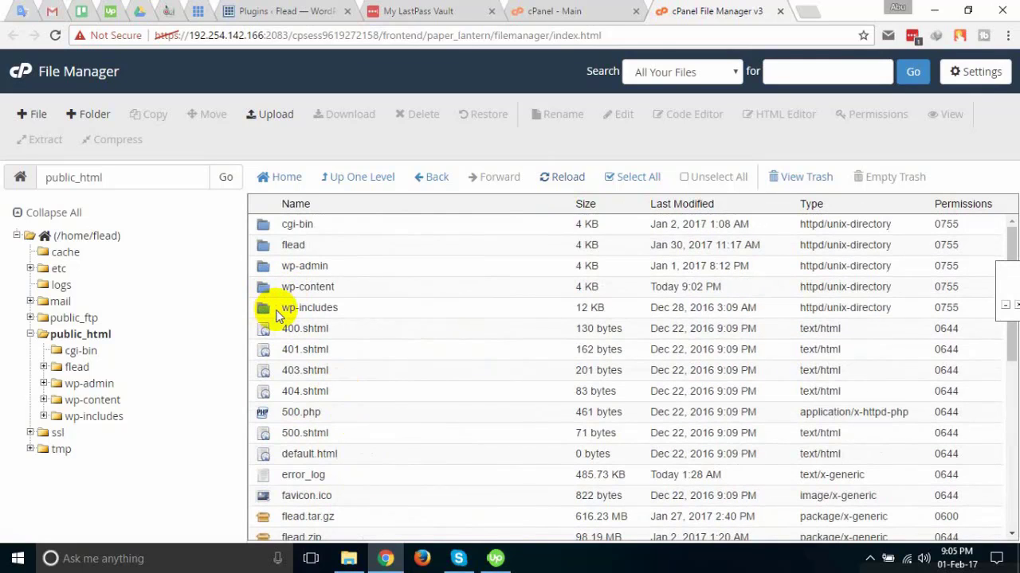
Permanently delete the wp-admin and wp-includes folders from public_html, skipping the trash.
left_click(269, 263)
left_click(273, 314, "ctrl")
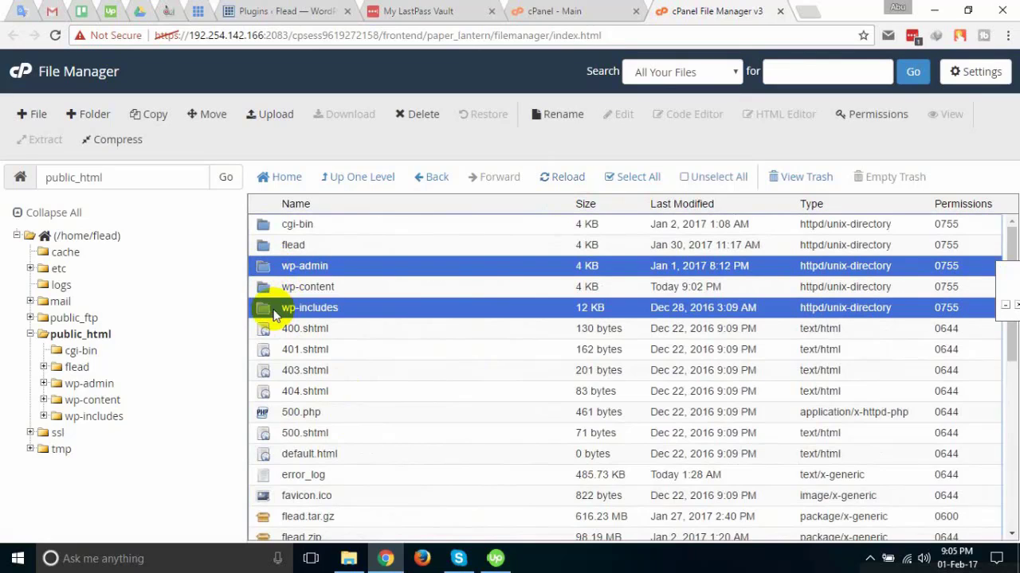
right_click(273, 315)
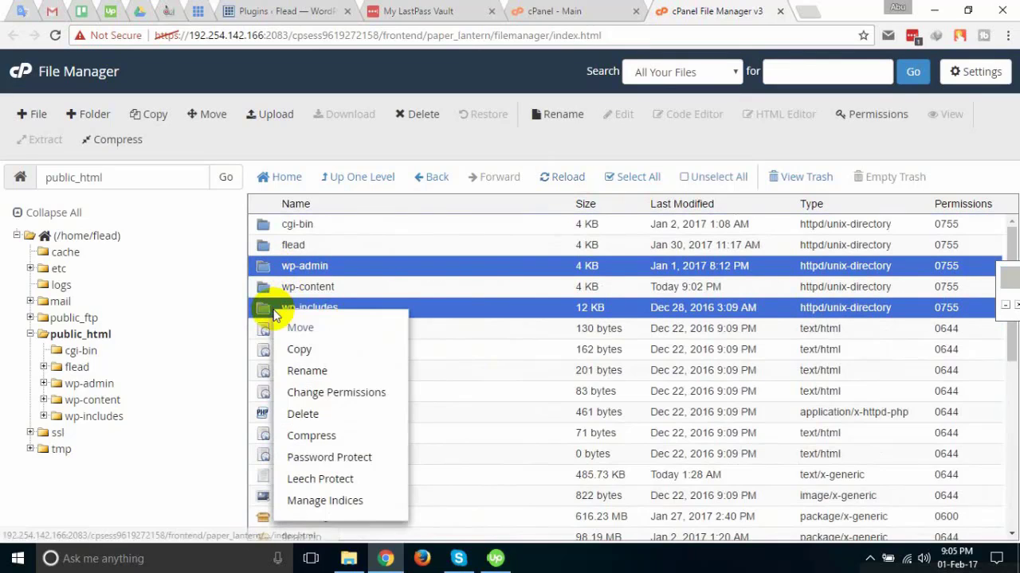
left_click(304, 414)
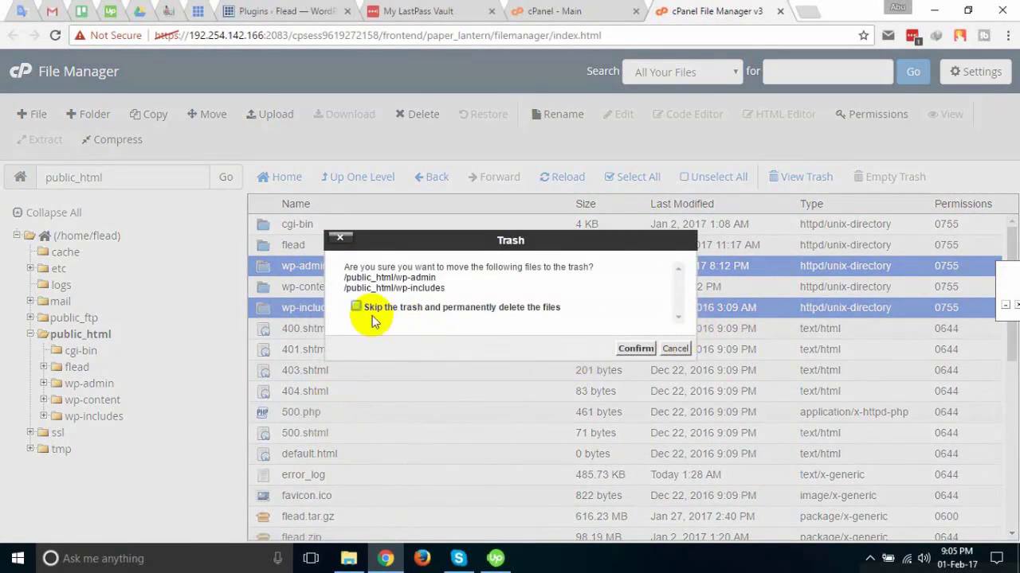
left_click(363, 309)
left_click(630, 350)
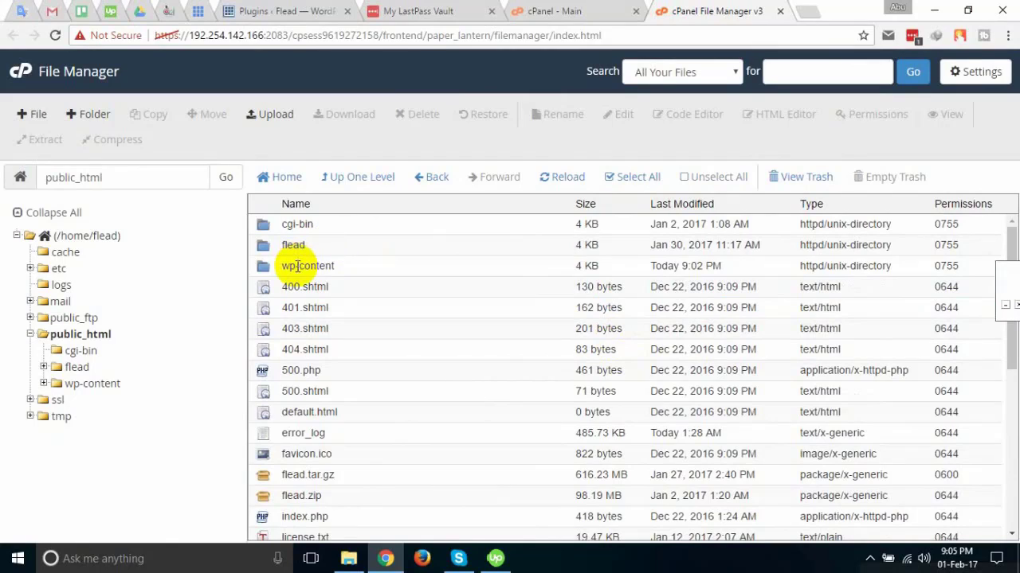
left_click(297, 267)
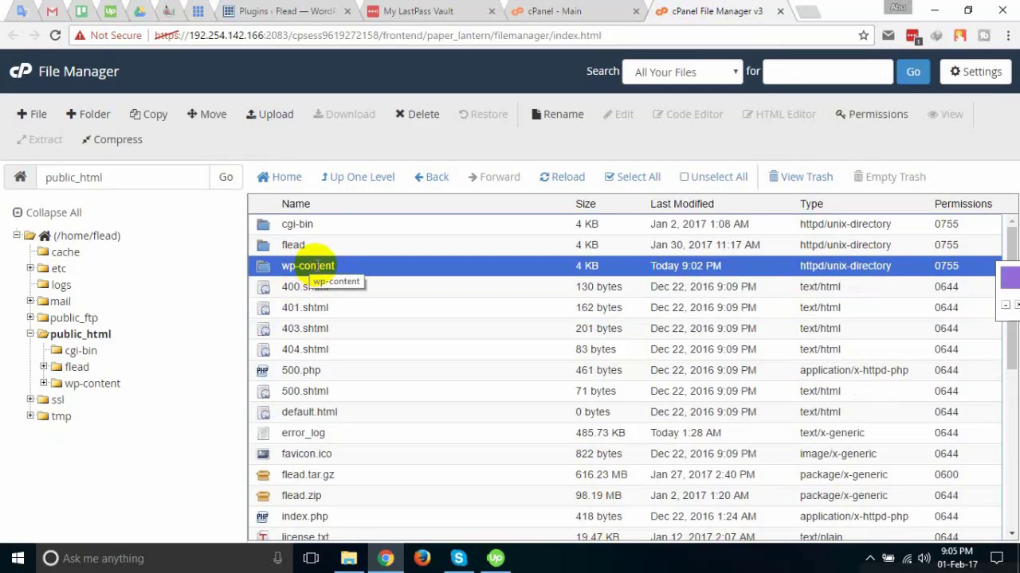
scroll(420, 322, "down", 5)
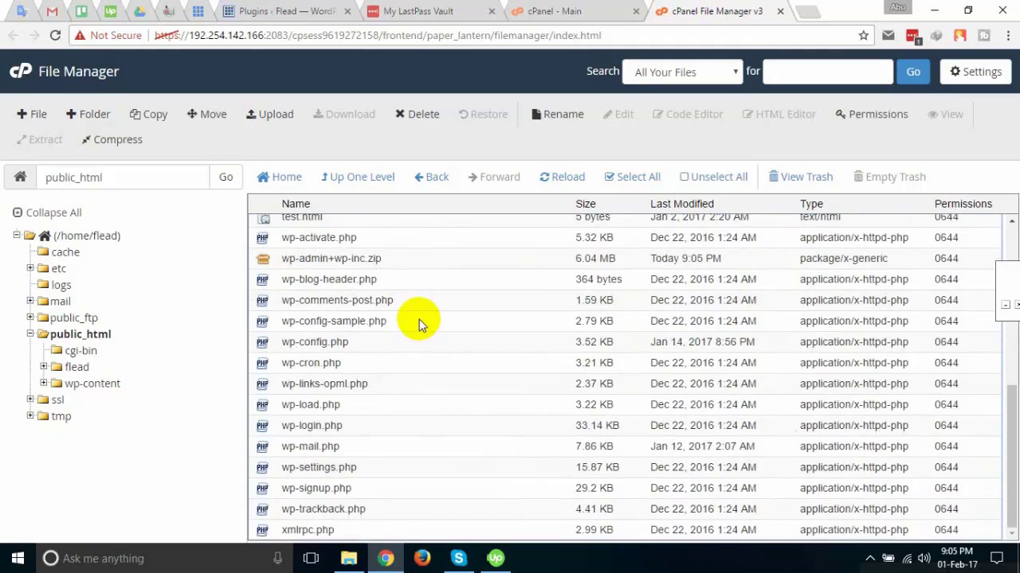
scroll(421, 322, "up", 5)
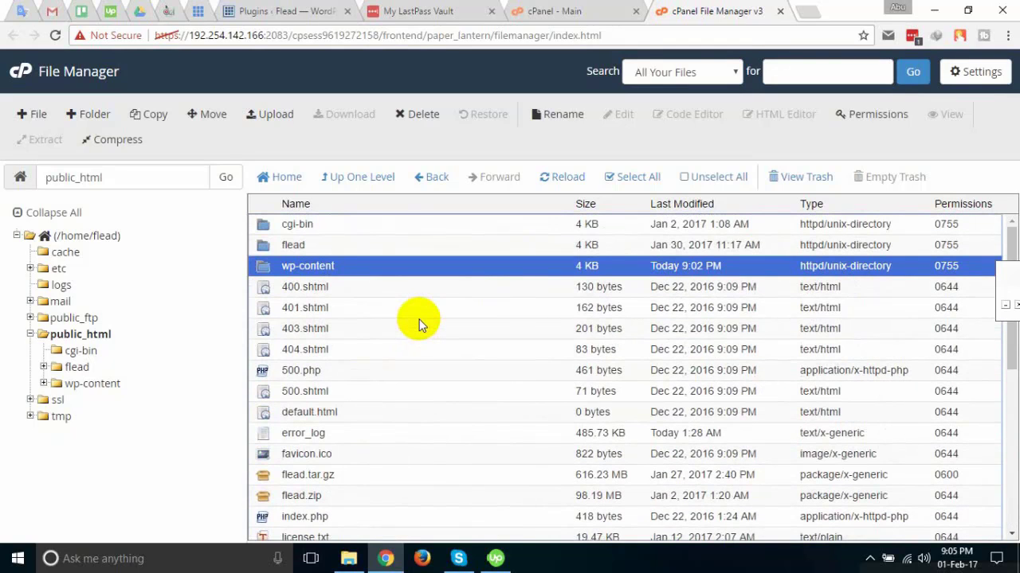
left_click(305, 289, "ctrl")
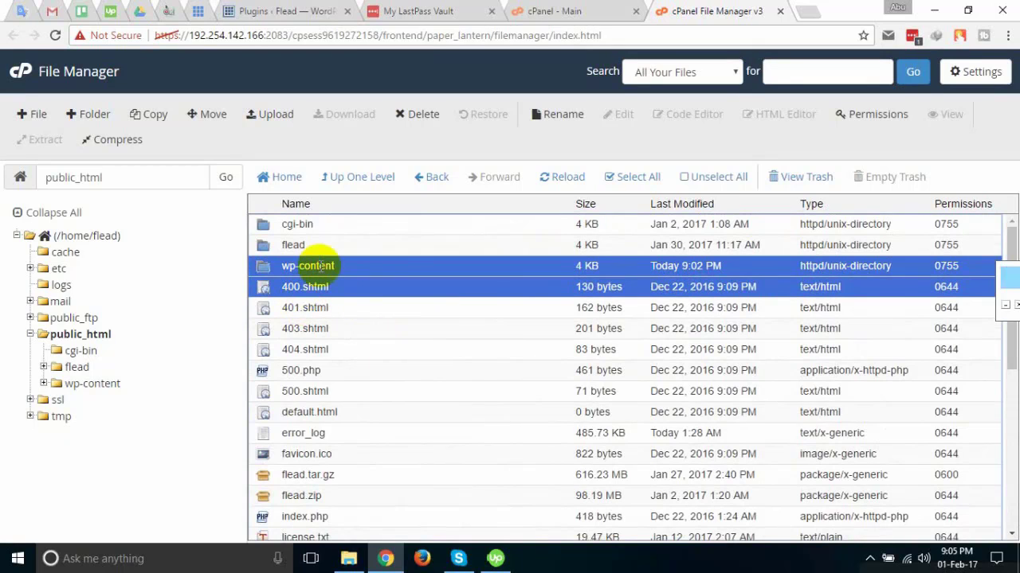
left_click(320, 267)
left_click(271, 270)
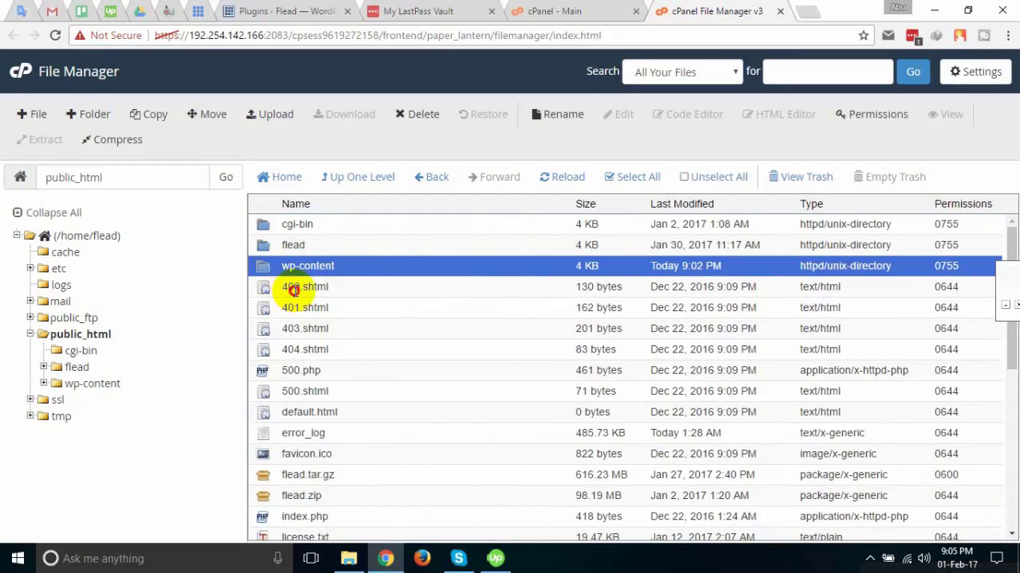
left_click(291, 289, "ctrl")
left_click(268, 268)
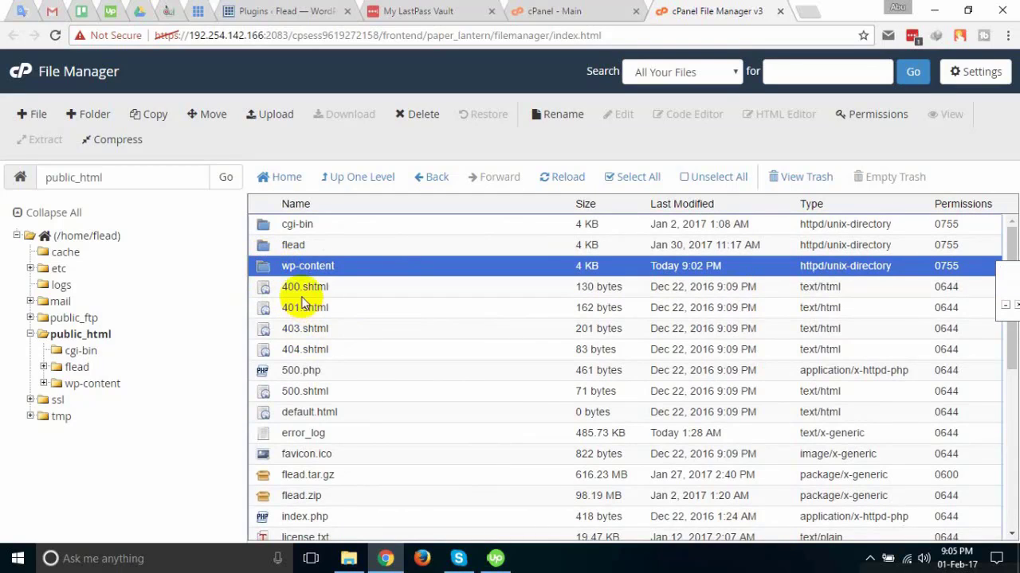
Compress all loose files in public_html from 400.shtml to xmlrpc.php, except the existing archives, into a Zip Archive named all_others_single.zip.
left_click(299, 295)
left_click(268, 309, "ctrl")
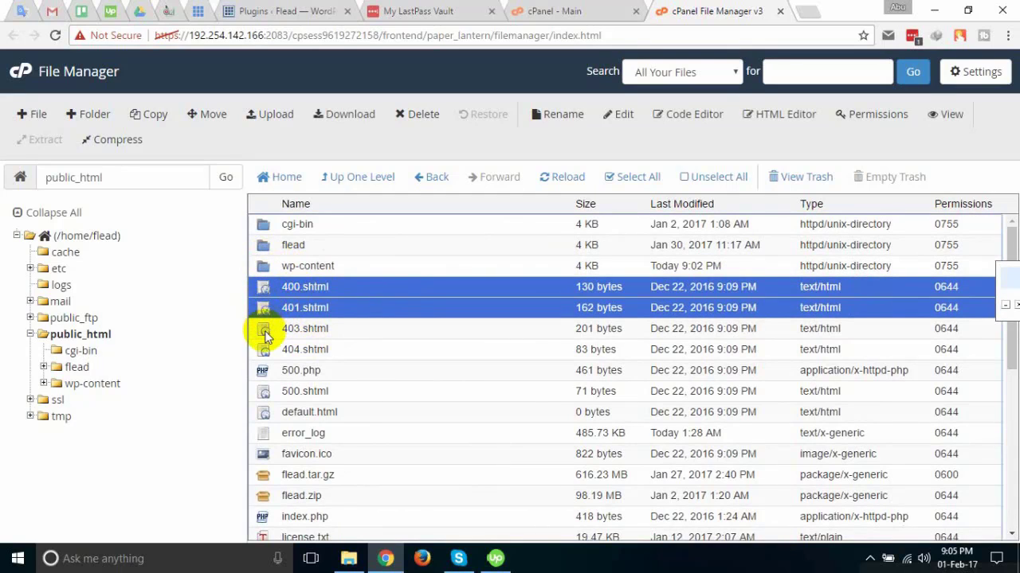
left_click(265, 329, "ctrl")
left_click(265, 351, "ctrl")
left_click(266, 370, "ctrl")
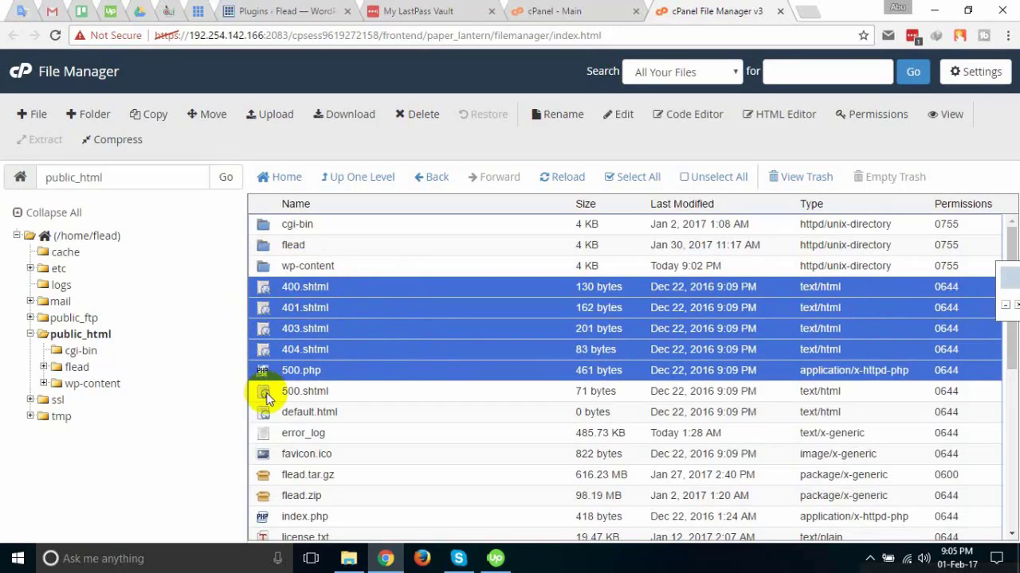
left_click(266, 391, "ctrl")
left_click(267, 413, "ctrl")
left_click(263, 433, "ctrl")
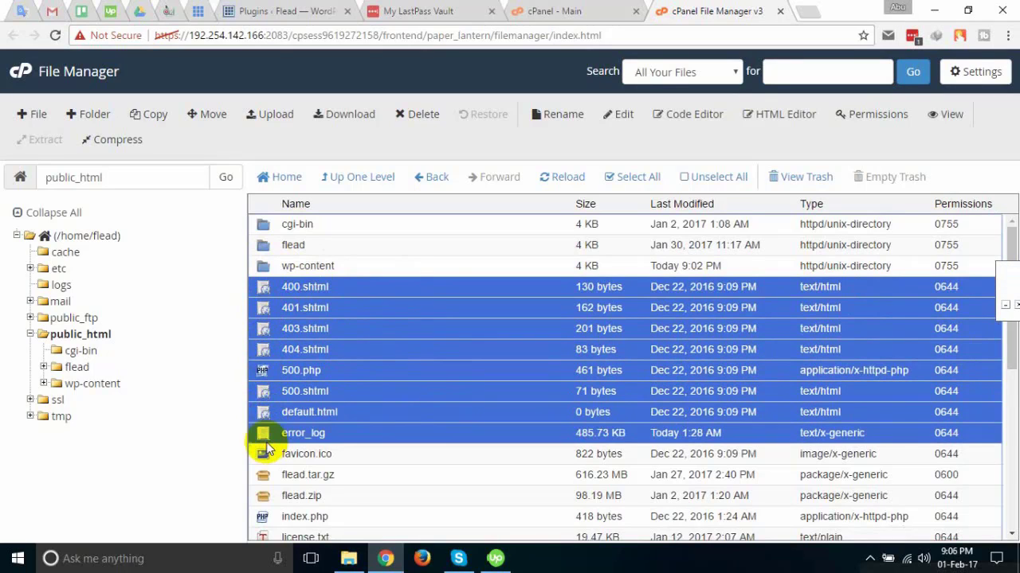
scroll(340, 432, "down", 1)
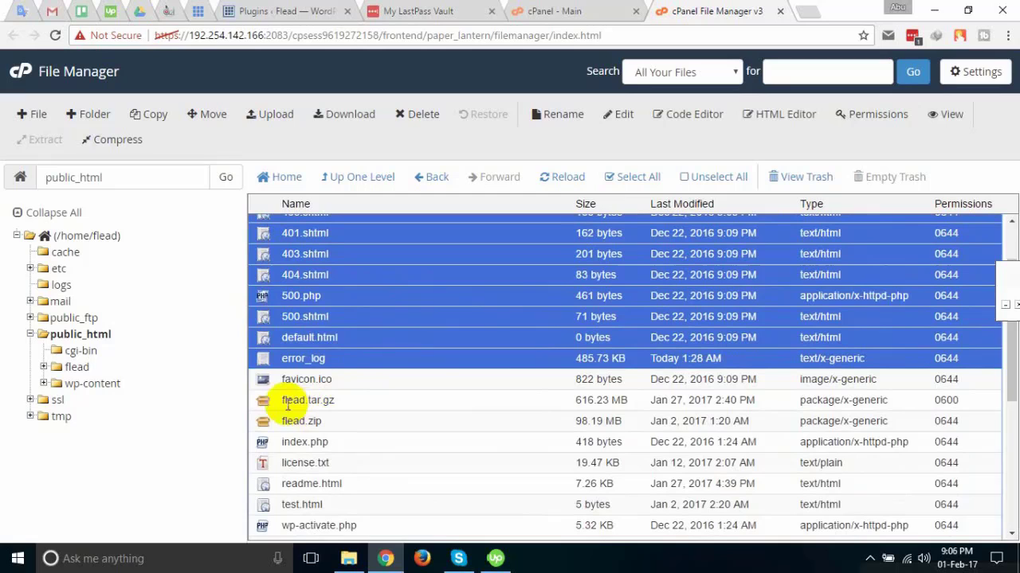
left_click(259, 377, "ctrl")
scroll(289, 412, "down", 1)
left_click(263, 368, "ctrl")
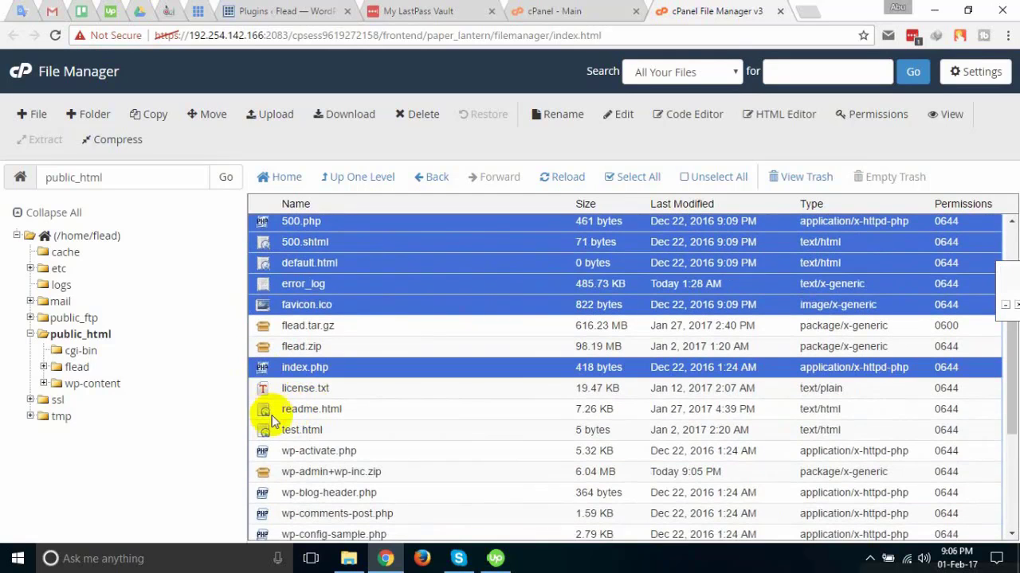
left_click(267, 389, "ctrl")
left_click(263, 411, "ctrl")
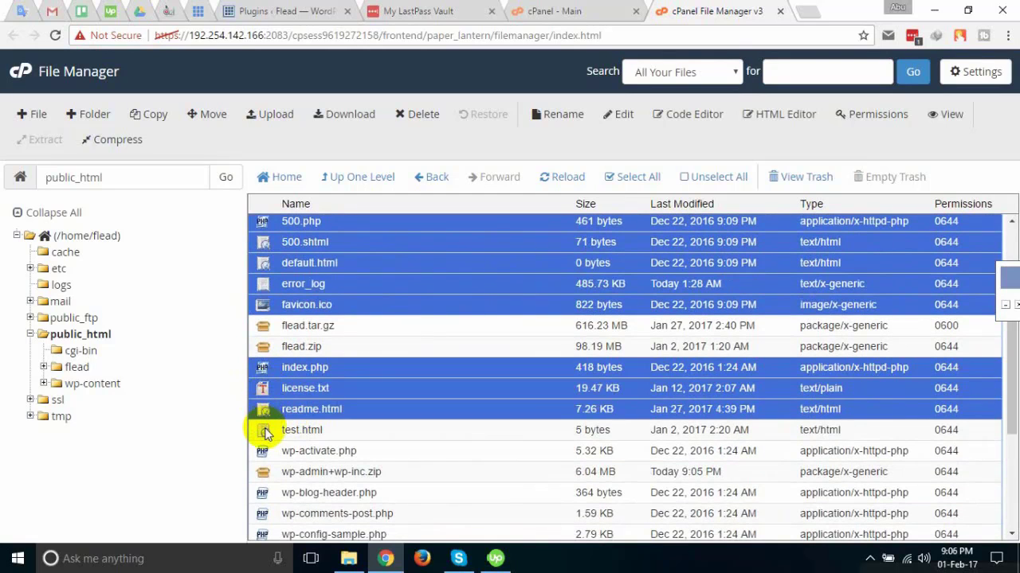
left_click(265, 432, "ctrl")
scroll(356, 427, "down", 1)
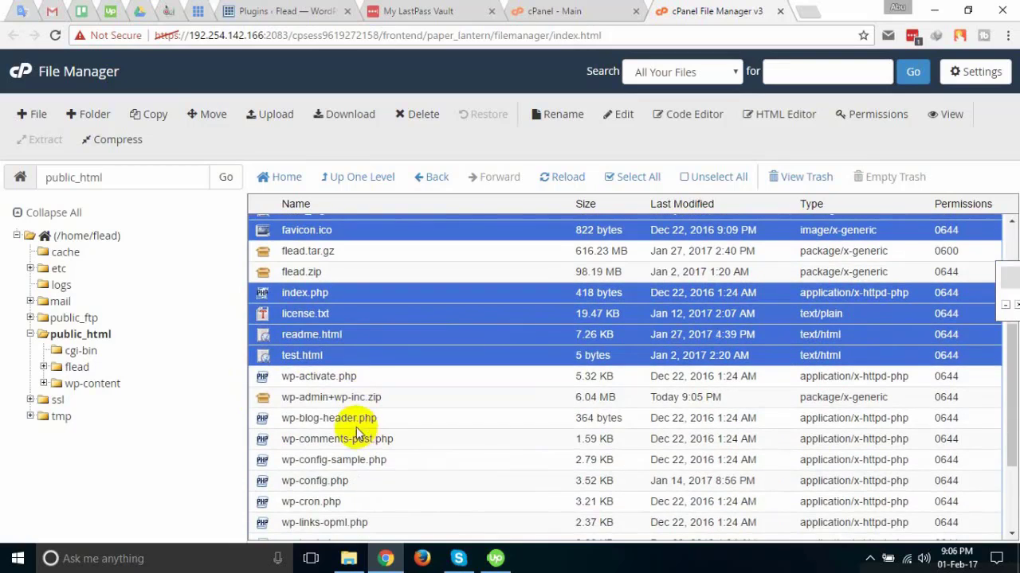
left_click(270, 383, "ctrl")
left_click(268, 418, "ctrl")
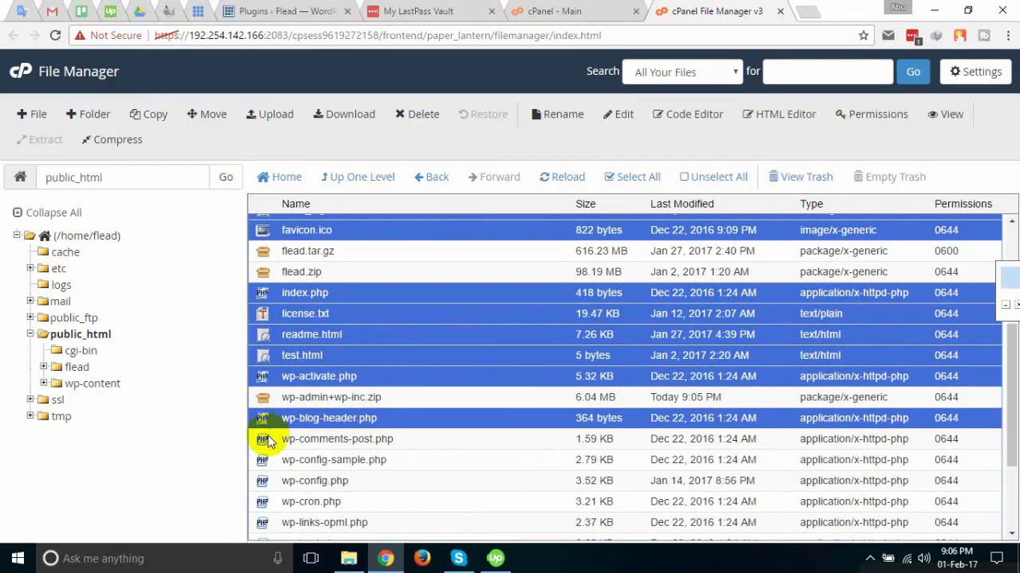
left_click(268, 440, "ctrl")
scroll(423, 417, "down", 1)
left_click(263, 385, "ctrl")
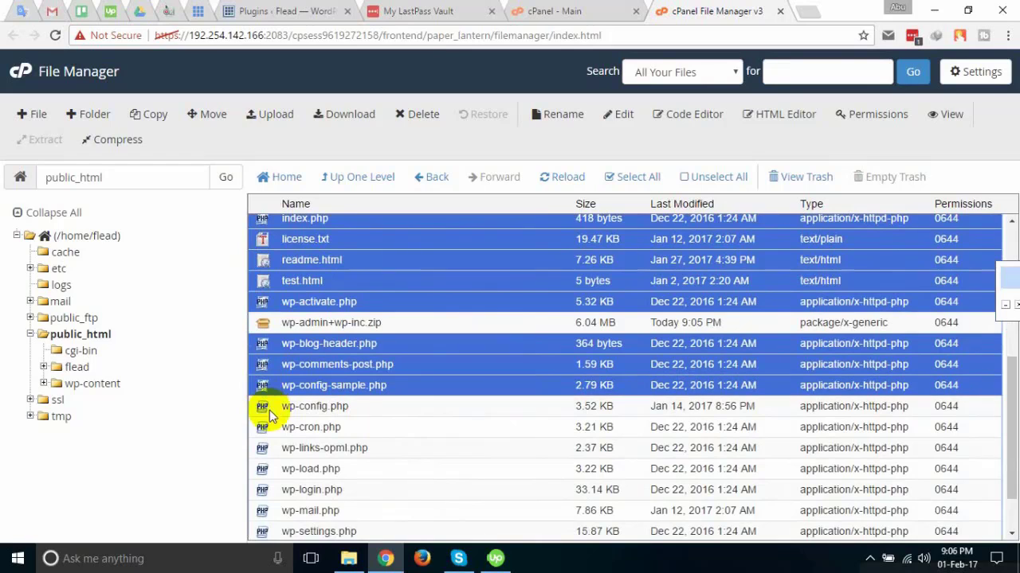
left_click(266, 408, "ctrl")
left_click(263, 427, "ctrl")
scroll(334, 378, "down", 1)
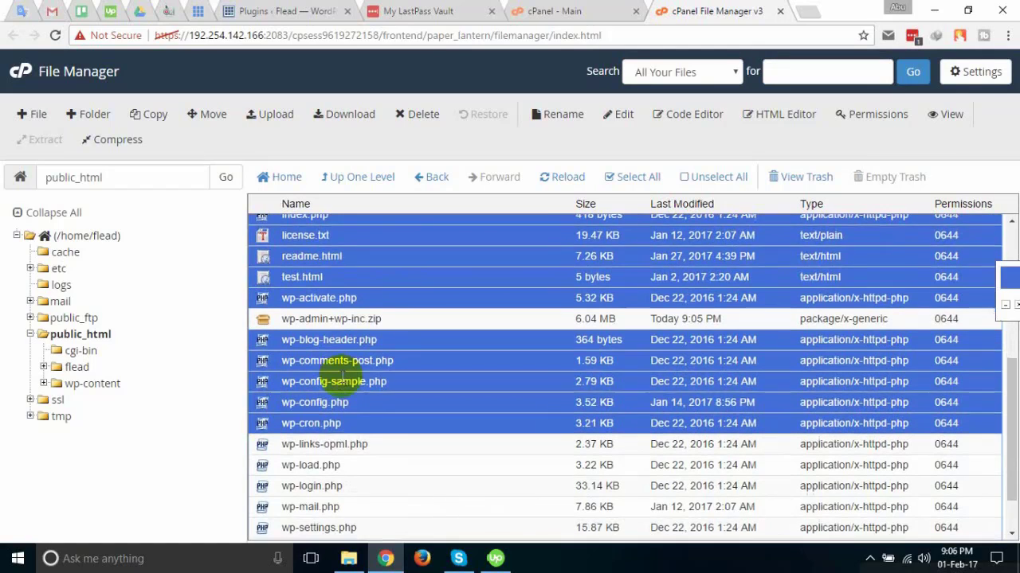
left_click(269, 390, "ctrl")
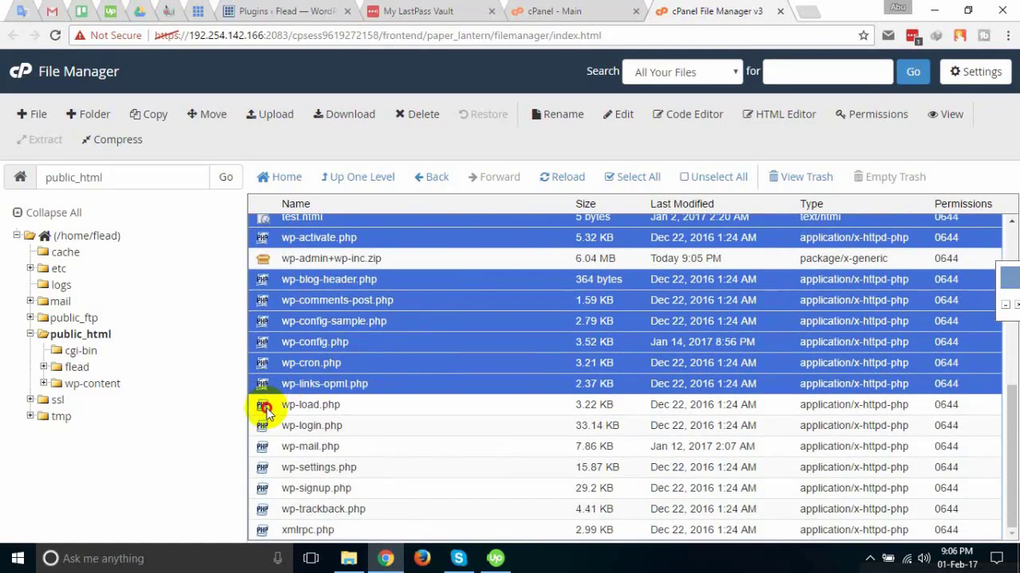
left_click(265, 406, "ctrl")
left_click(264, 426, "ctrl")
left_click(264, 448, "ctrl")
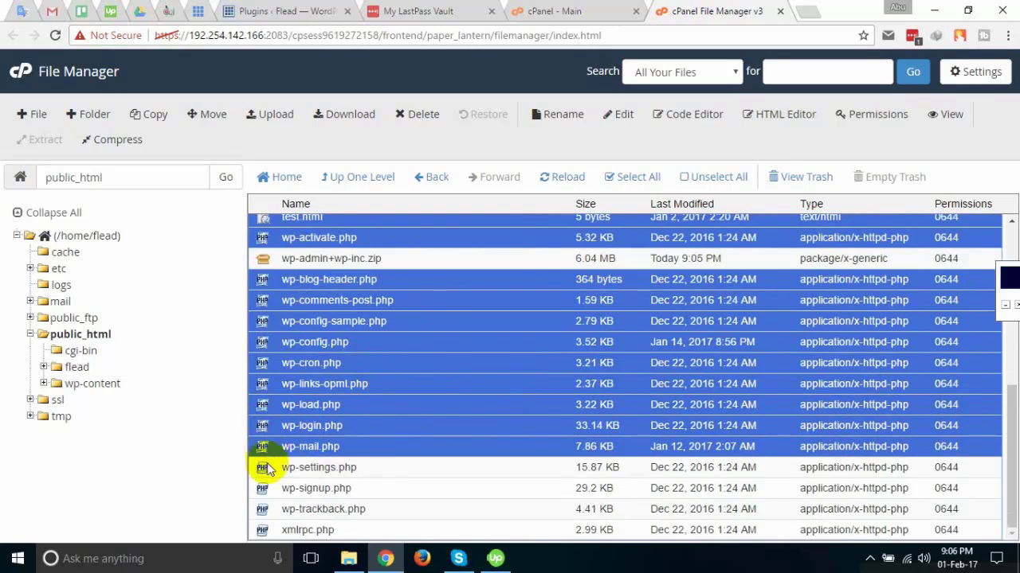
left_click(268, 469, "ctrl")
left_click(271, 491, "ctrl")
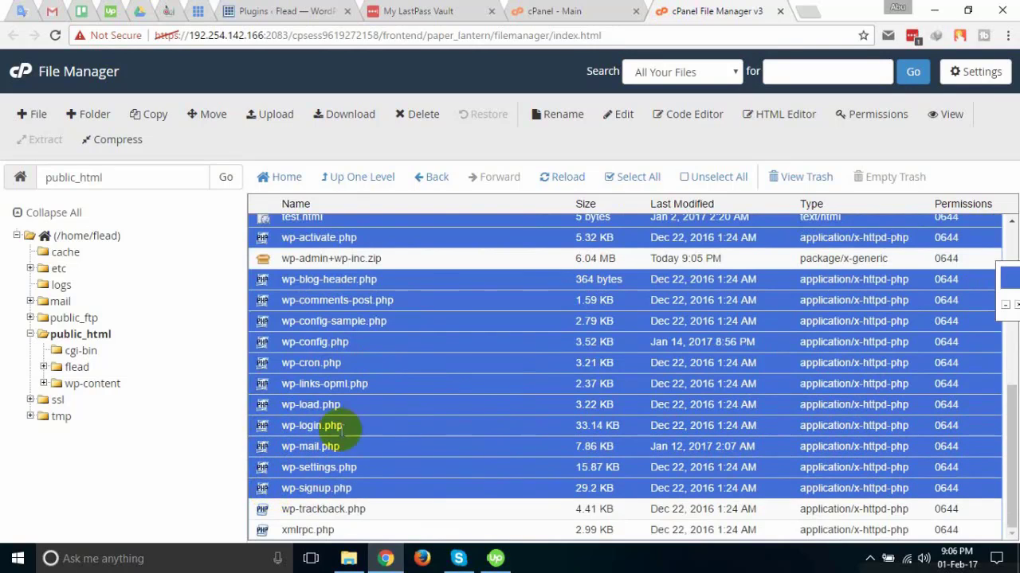
left_click(269, 512, "ctrl")
left_click(262, 528, "ctrl")
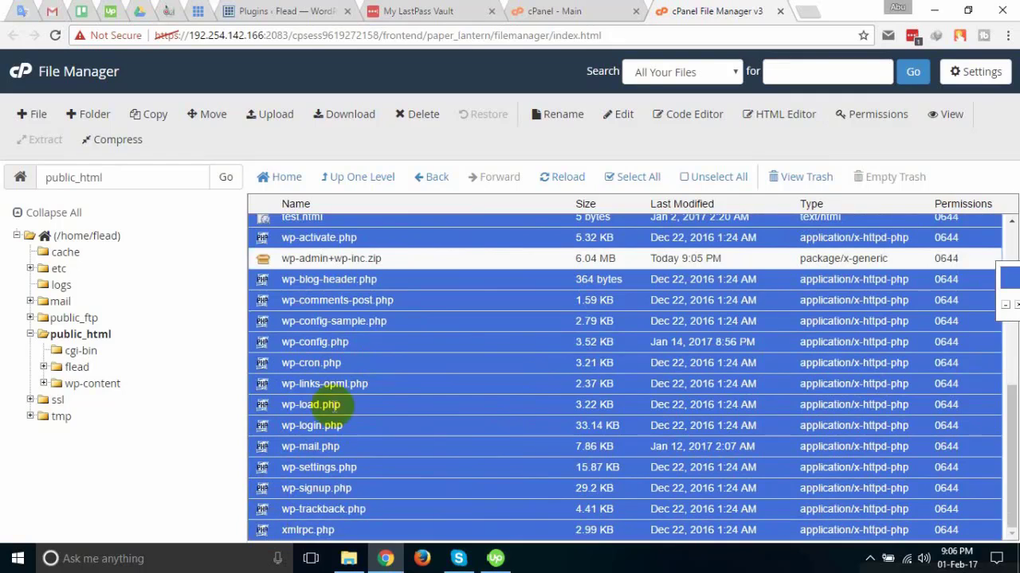
scroll(318, 407, "up", 5)
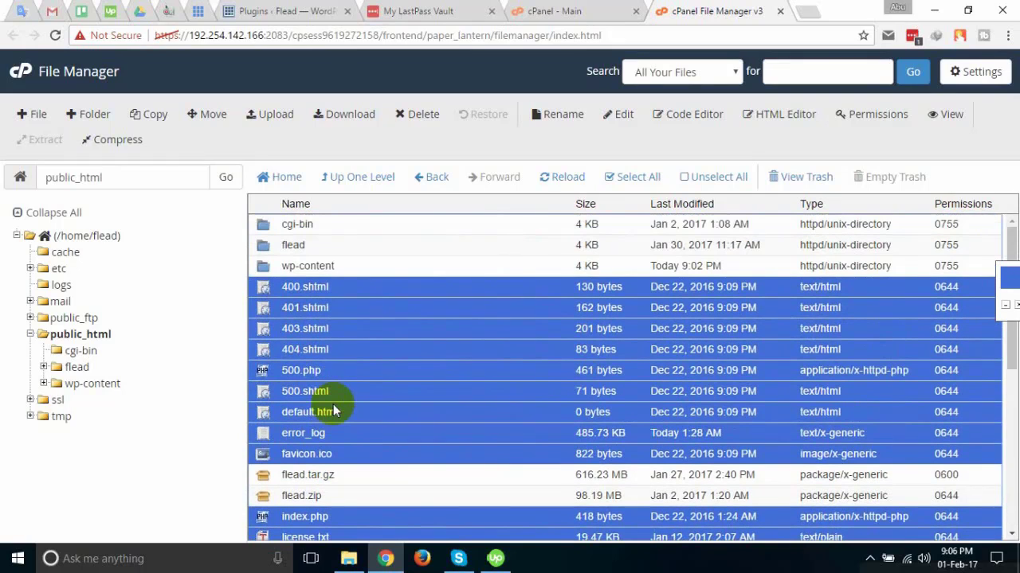
right_click(274, 288)
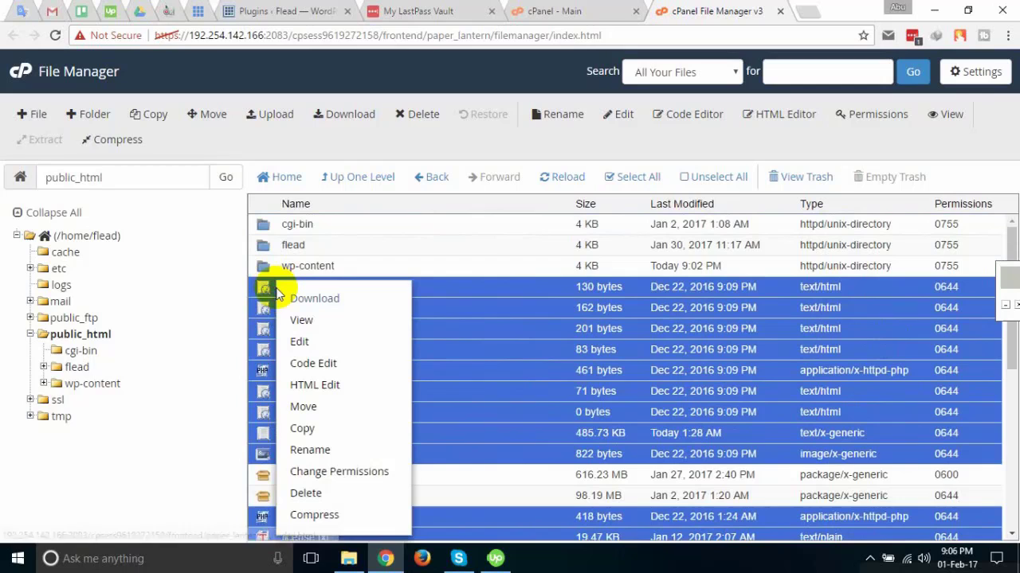
left_click(316, 515)
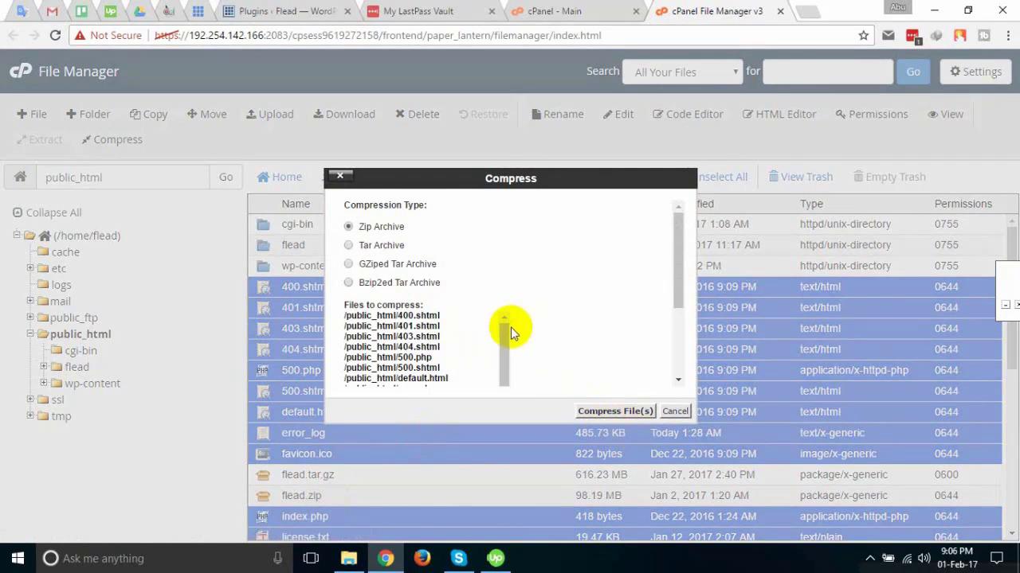
scroll(510, 335, "down", 2)
left_click_drag(566, 184, 497, 105)
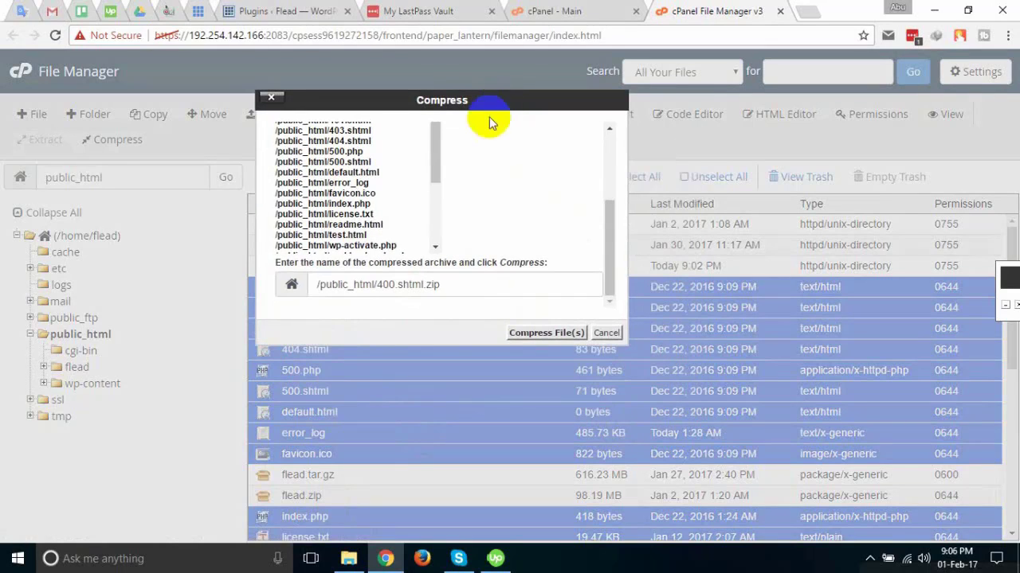
left_click_drag(423, 284, 377, 285)
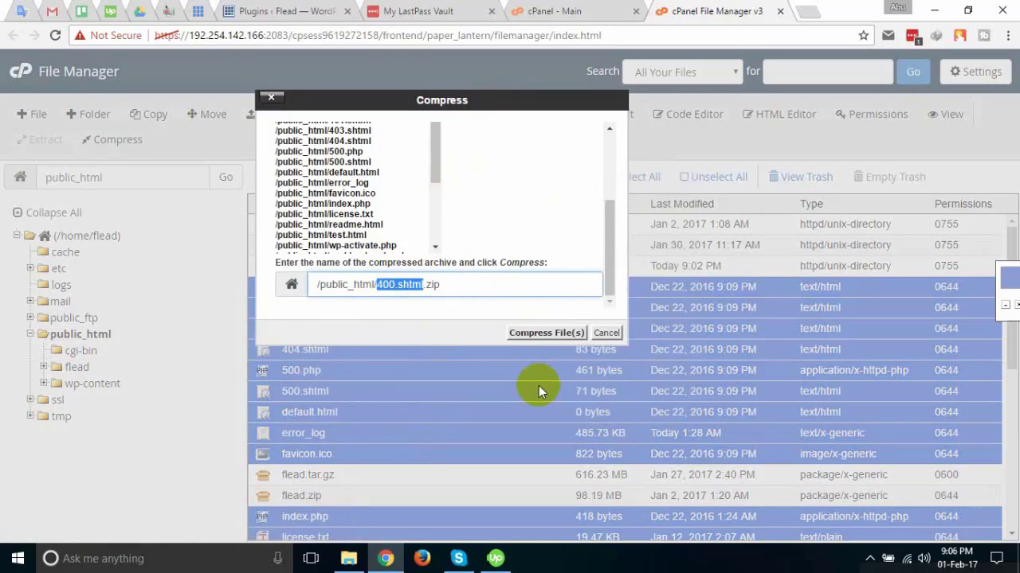
type("all")
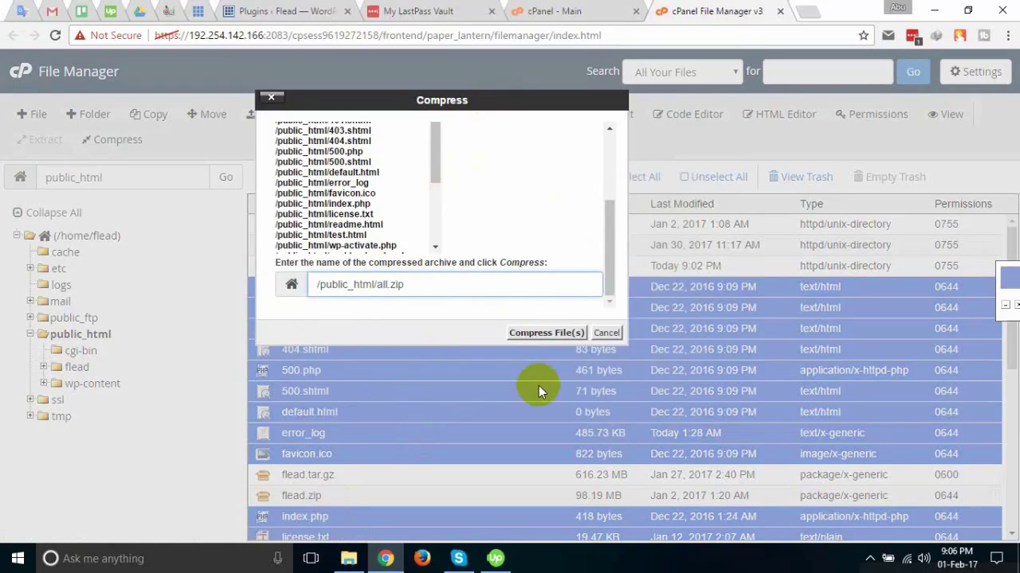
type("_others_singles")
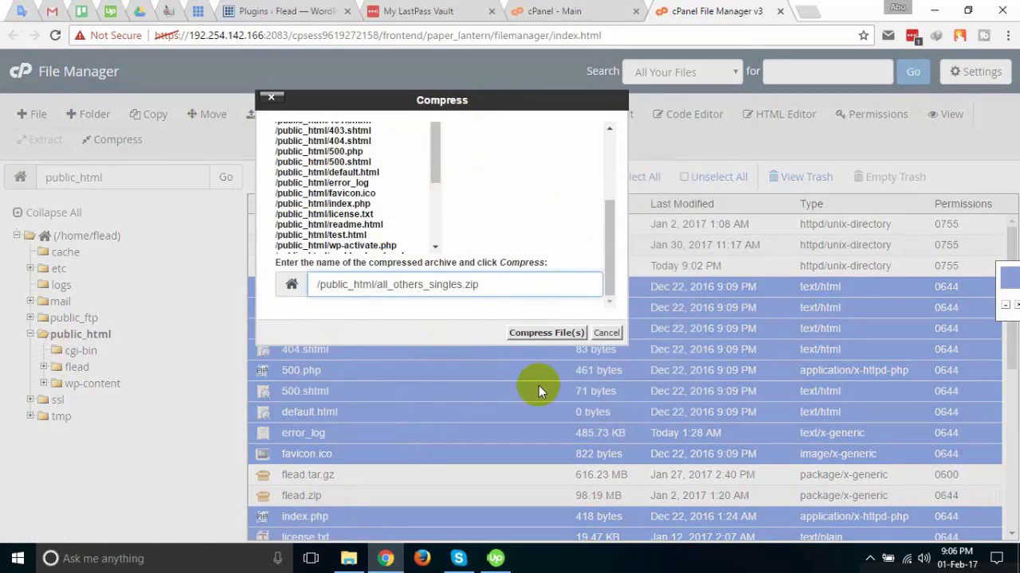
key("BackSpace")
left_click(561, 337)
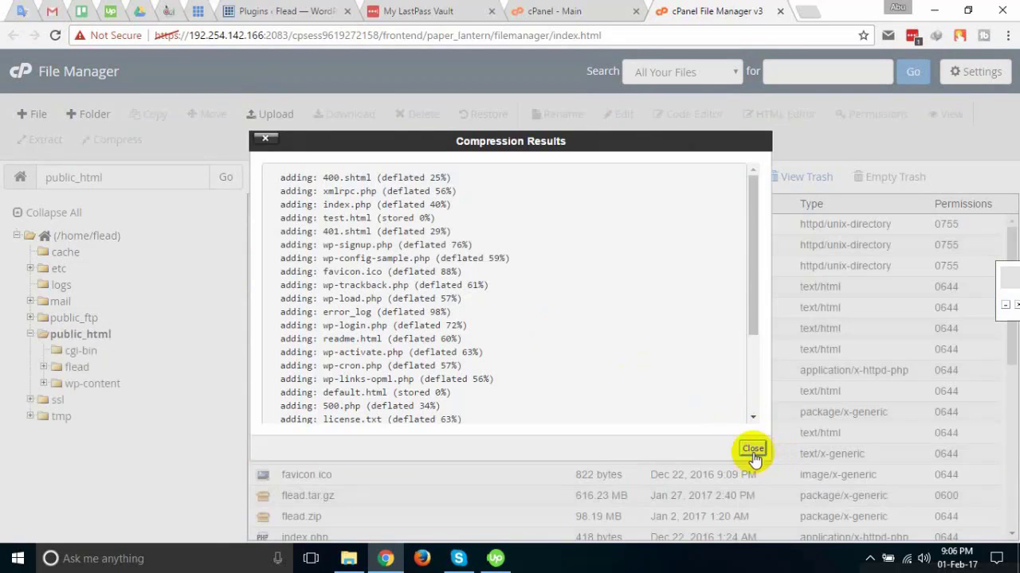
left_click(752, 448)
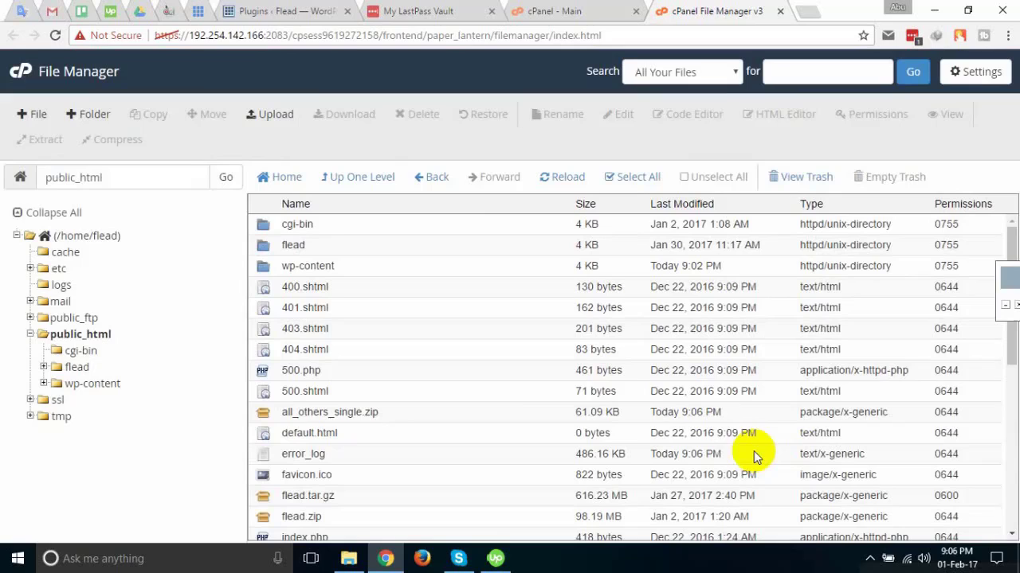
Permanently delete all loose files in public_html from 400.shtml to xmlrpc.php, keeping the folders and archives and skipping the trash.
left_click(278, 291)
left_click(273, 310, "ctrl")
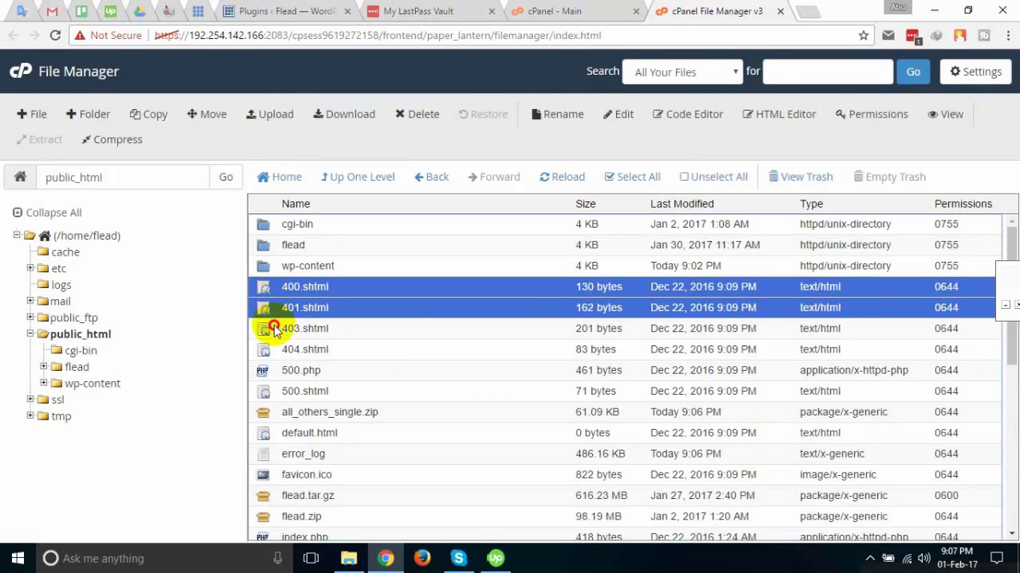
left_click(275, 327, "ctrl")
left_click(277, 352, "ctrl")
left_click(275, 372, "ctrl")
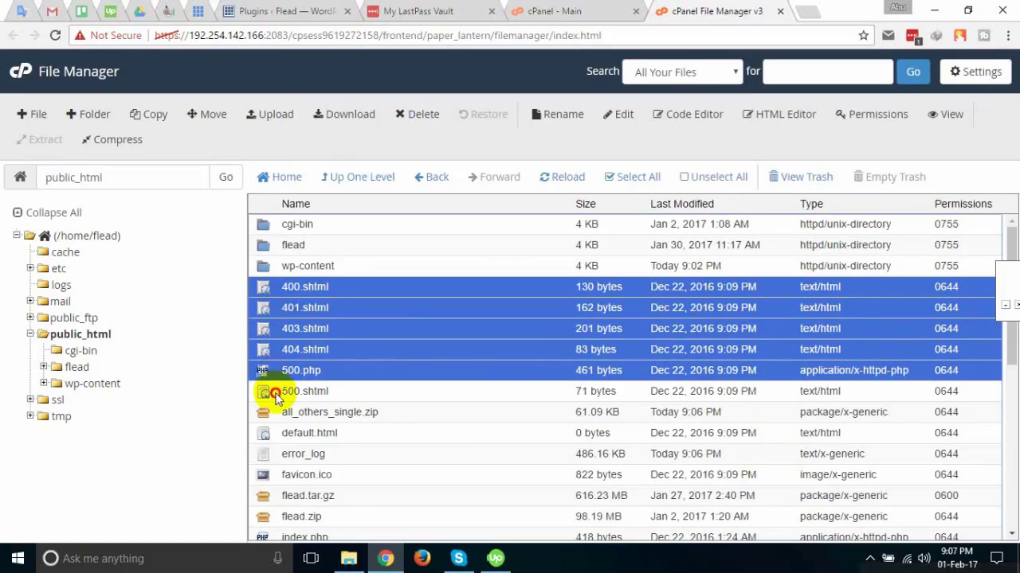
left_click(276, 394, "ctrl")
left_click(275, 434, "ctrl")
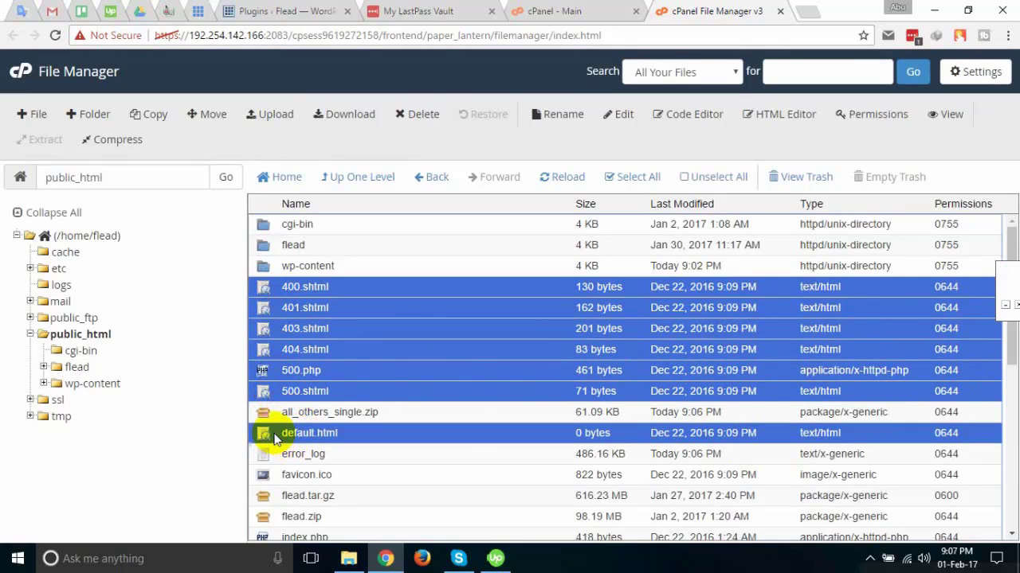
left_click(277, 456, "ctrl")
left_click(276, 476, "ctrl")
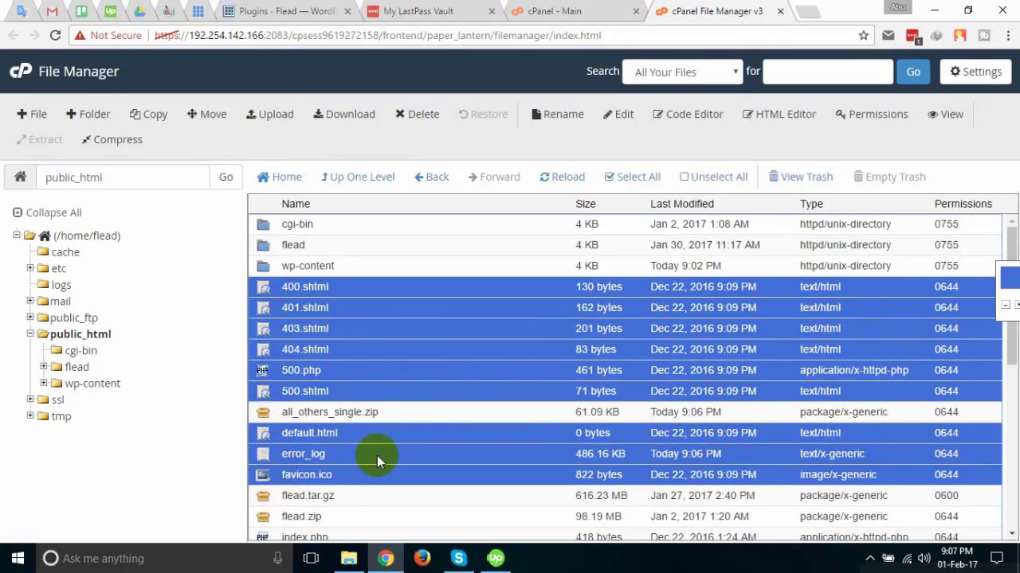
scroll(371, 455, "down", 1)
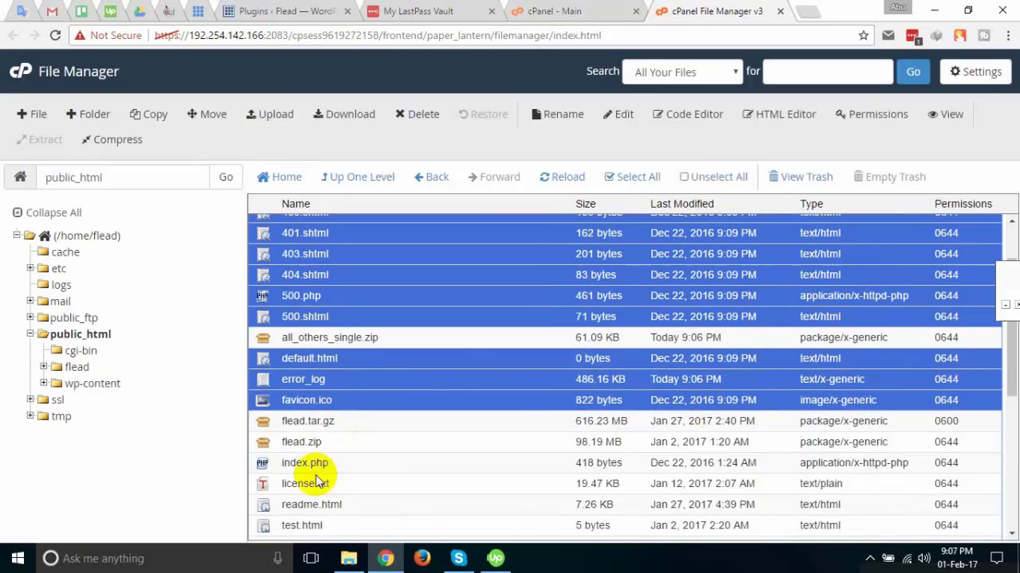
left_click(270, 463, "ctrl")
left_click(267, 485, "ctrl")
left_click(267, 505, "ctrl")
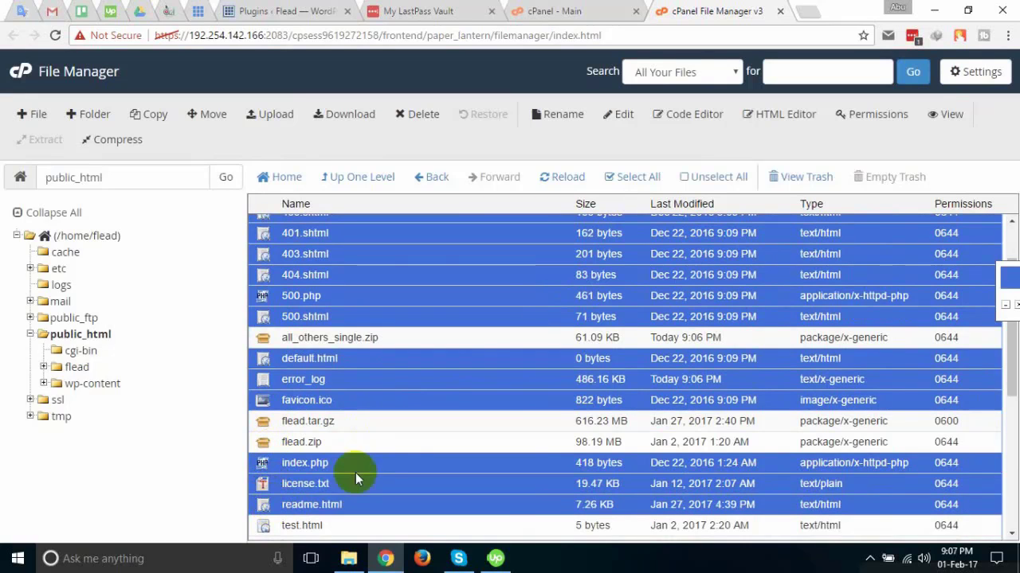
scroll(355, 473, "down", 2)
left_click(266, 379, "ctrl")
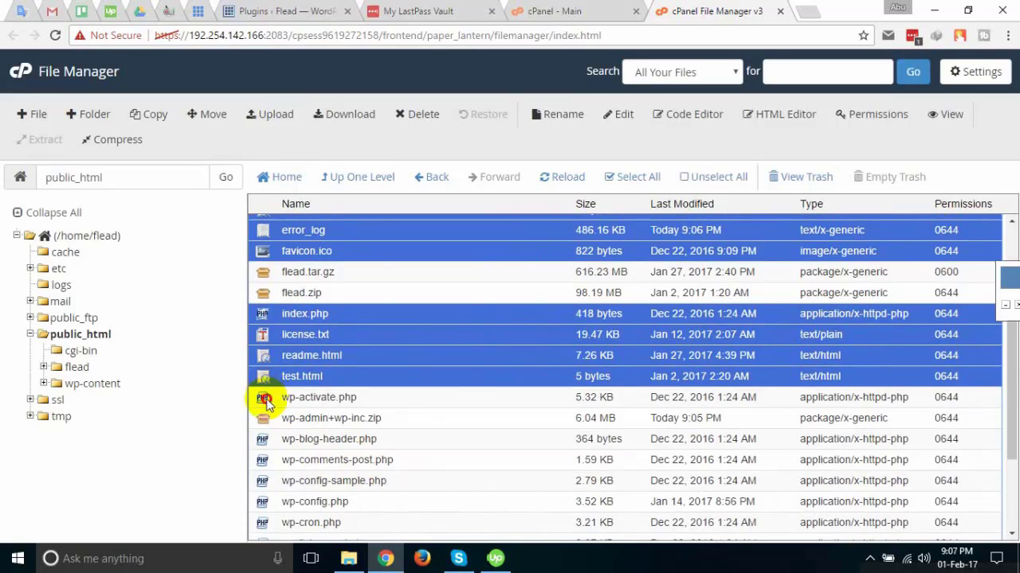
left_click(266, 402, "ctrl")
left_click(269, 439, "ctrl")
left_click(266, 459, "ctrl")
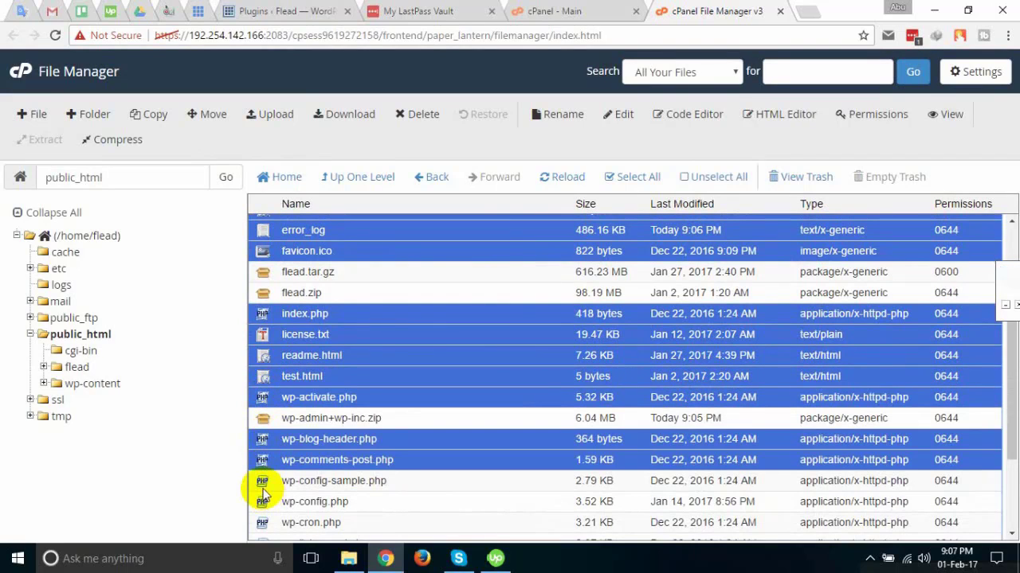
left_click(263, 486, "ctrl")
left_click(263, 503, "ctrl")
left_click(263, 523, "ctrl")
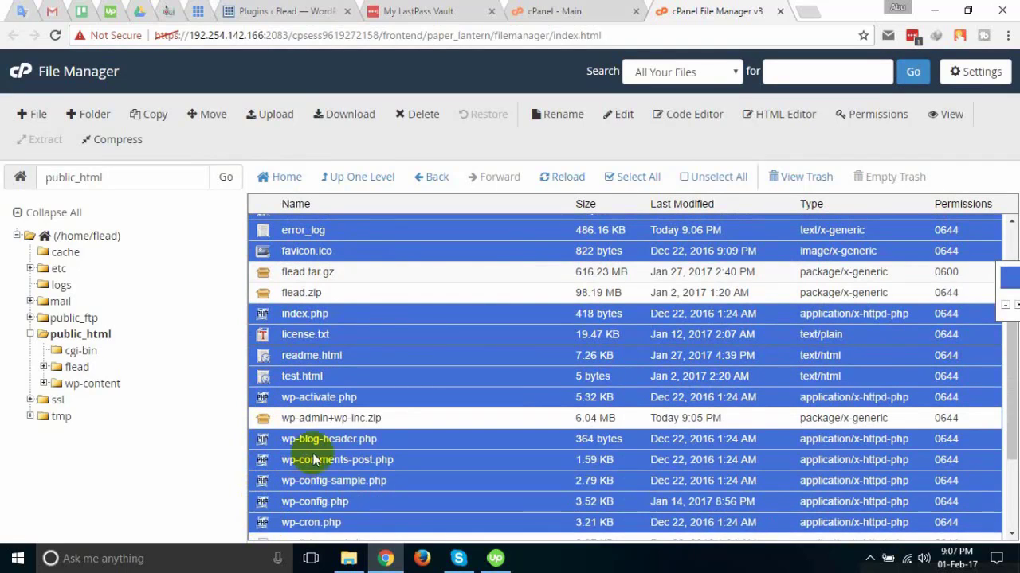
scroll(315, 460, "down", 2)
left_click(269, 385, "ctrl")
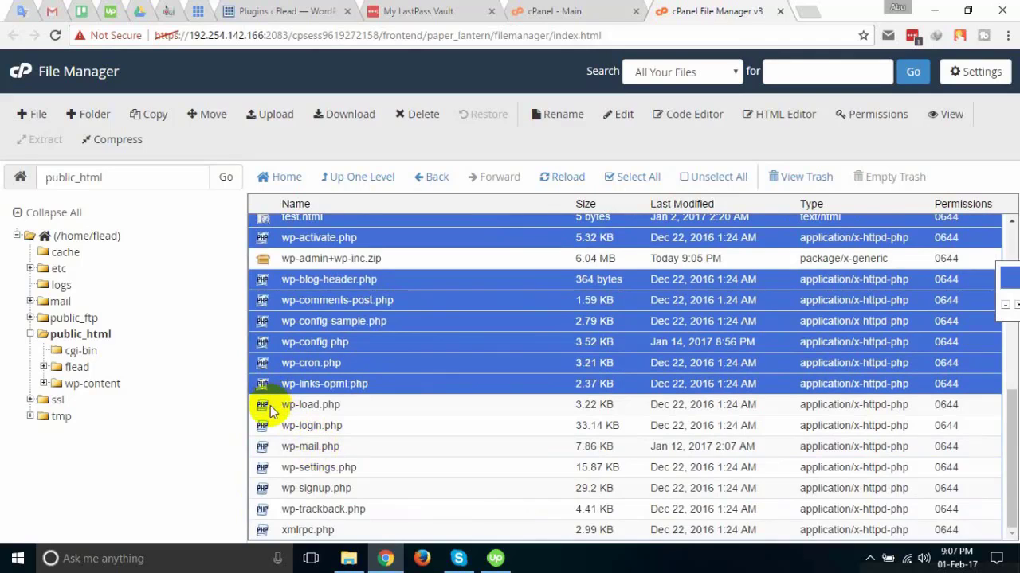
left_click(269, 406, "ctrl")
left_click(269, 428, "ctrl")
left_click(270, 448, "ctrl")
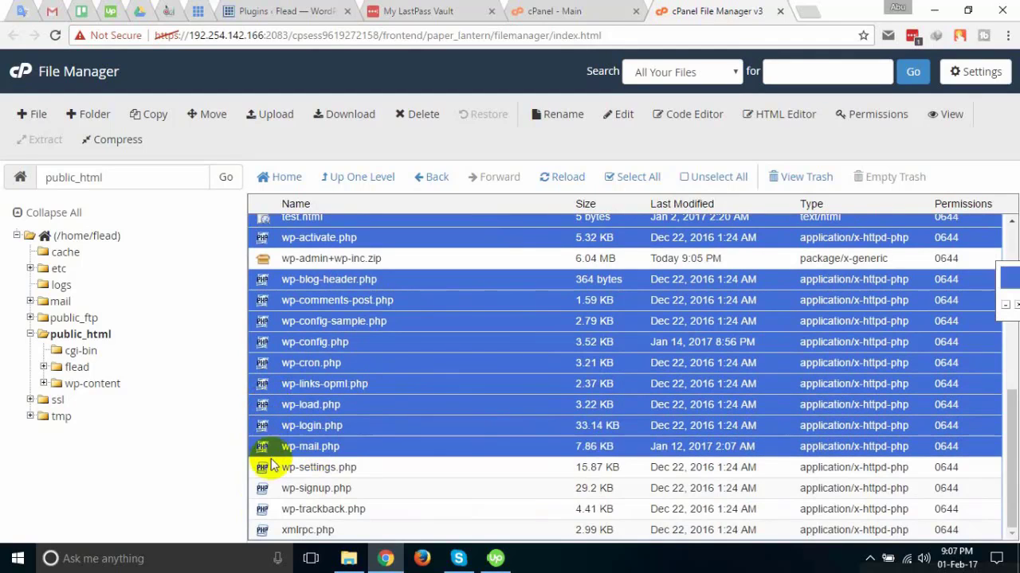
left_click(264, 468, "ctrl")
left_click(263, 530, "shift")
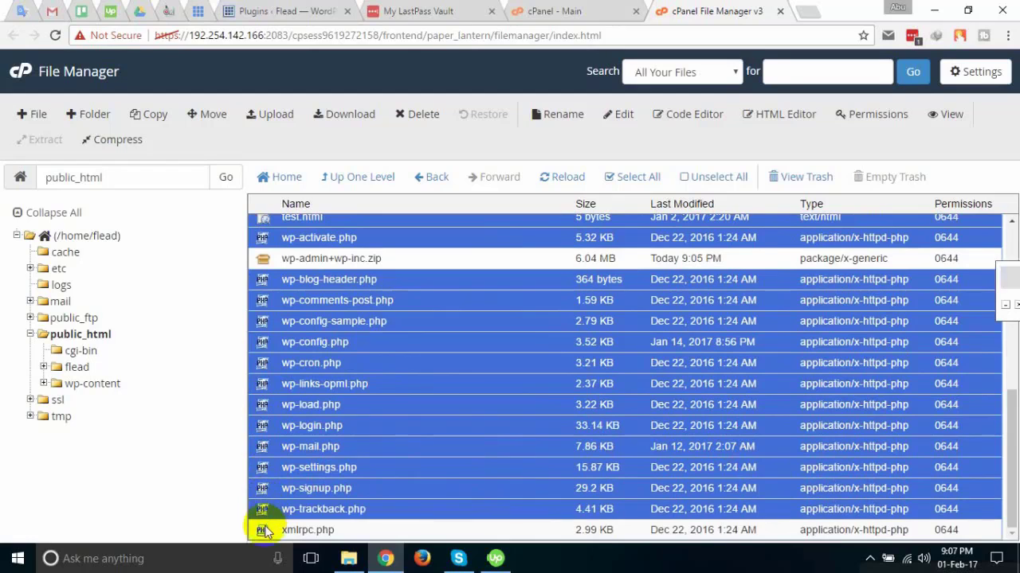
scroll(302, 472, "up", 10)
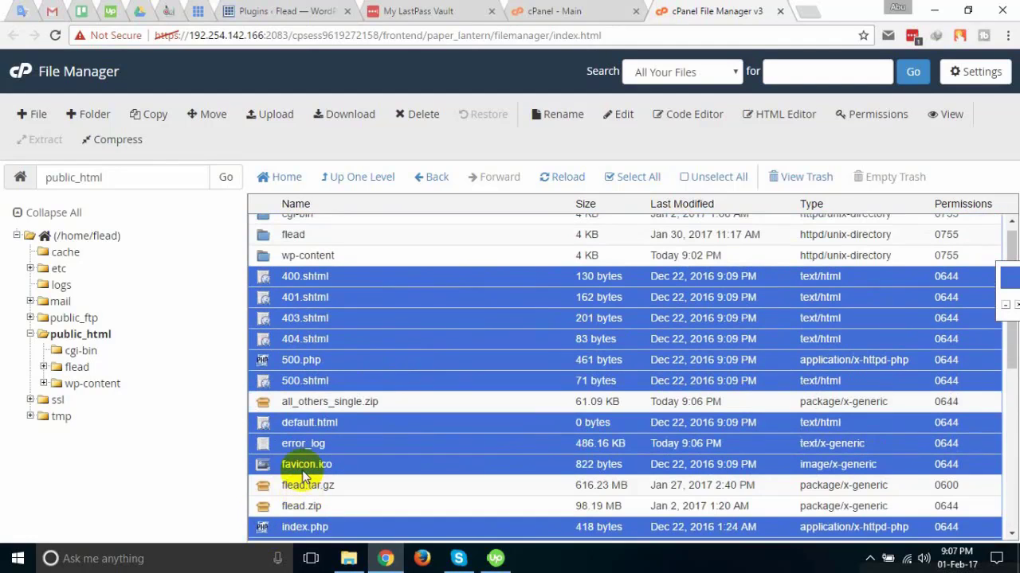
scroll(303, 462, "down", 3)
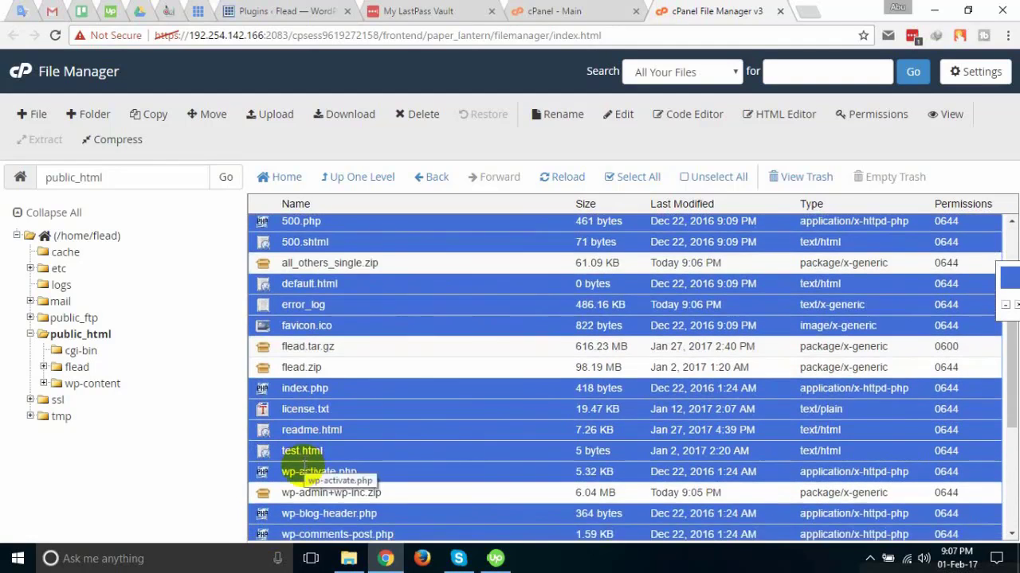
scroll(307, 467, "up", 3)
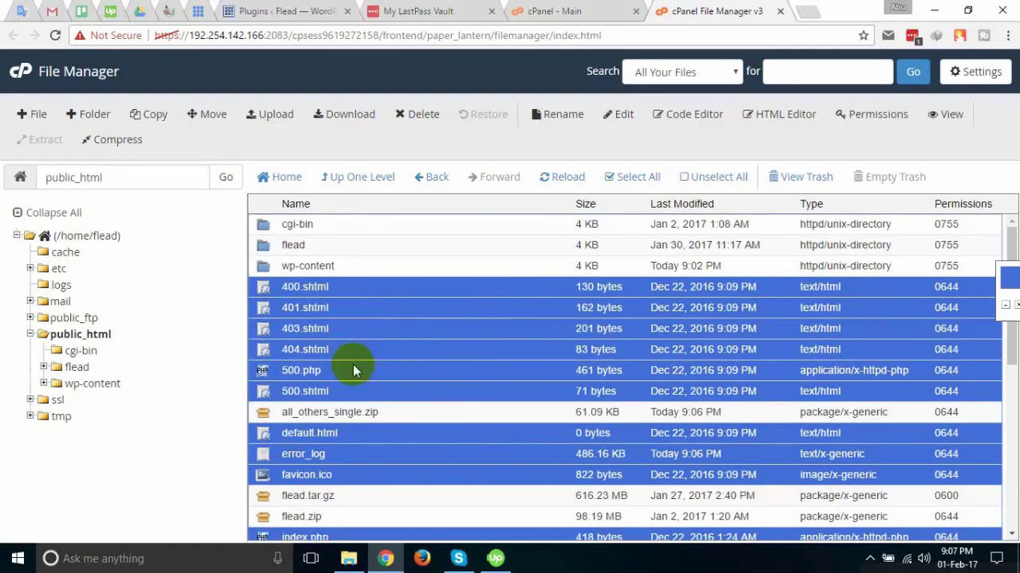
left_click(421, 116)
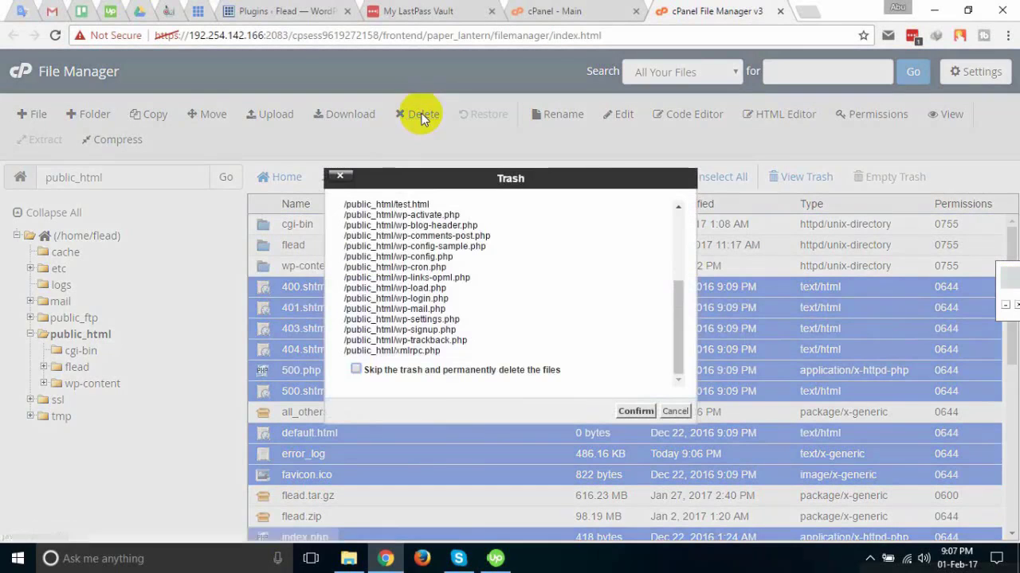
left_click(355, 370)
left_click(635, 411)
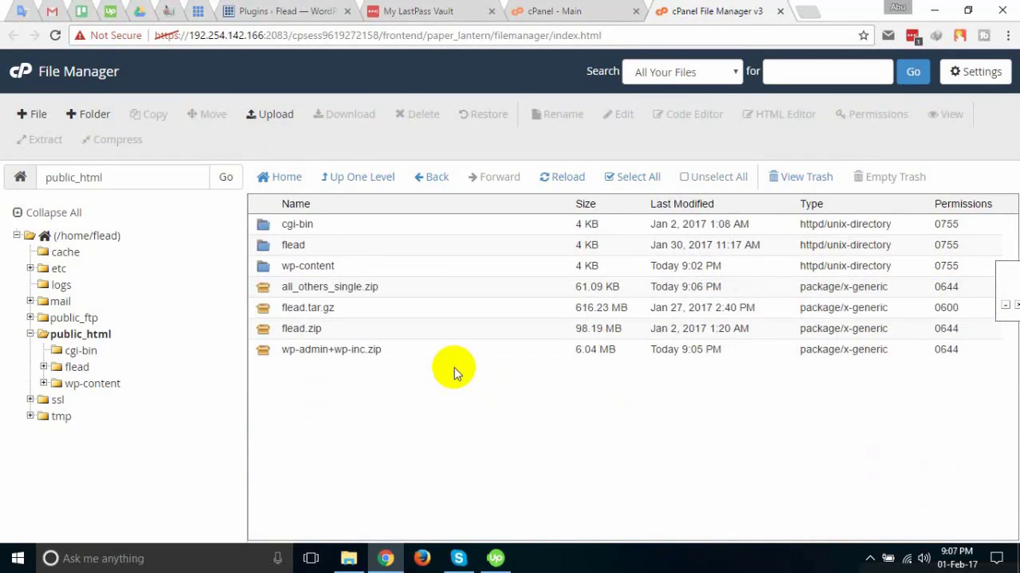
Switch to File Explorer, examine the contents of the extracted wordpress folder, and return to Chrome.
left_click(933, 10)
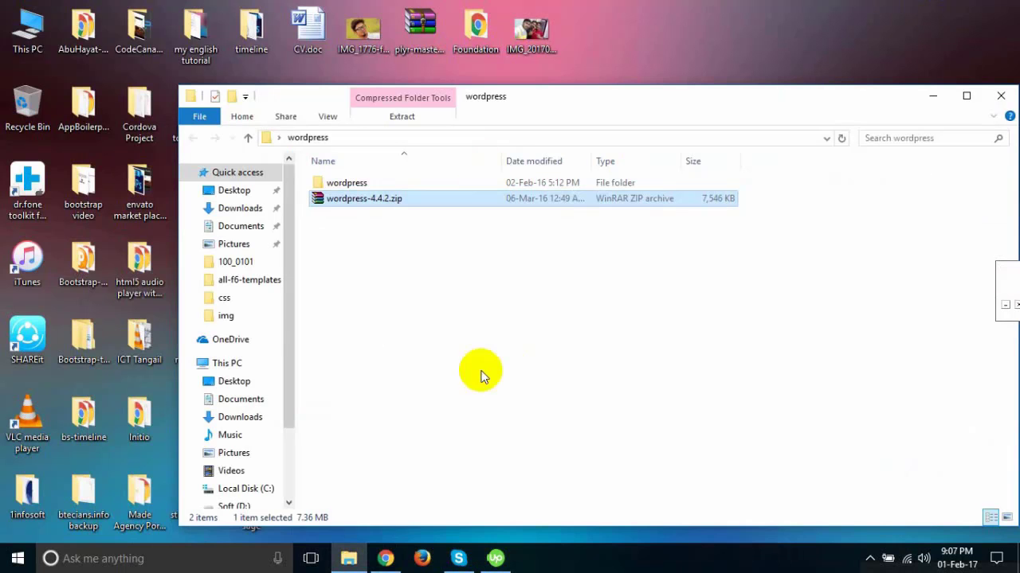
double_click(344, 182)
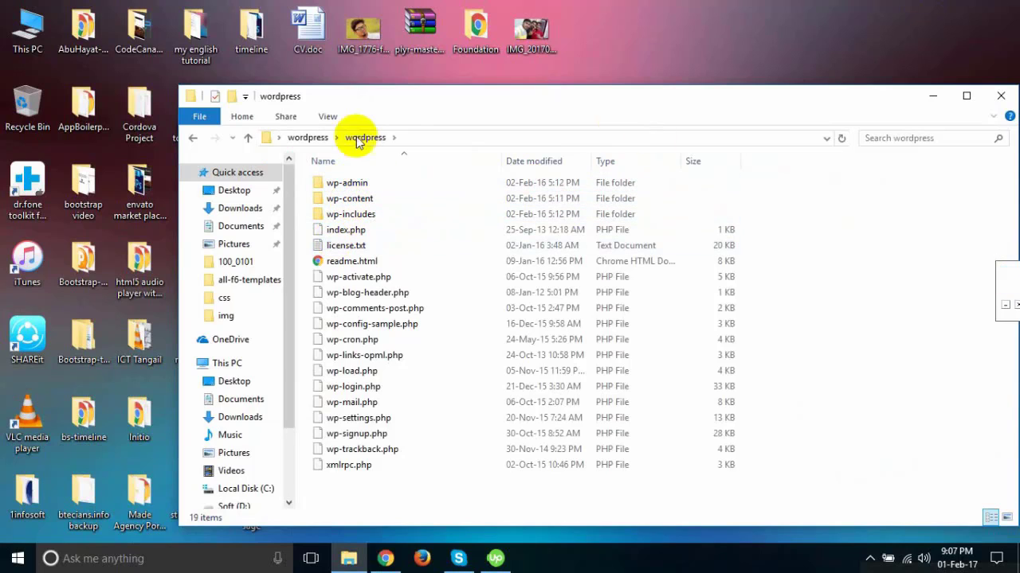
left_click(306, 138)
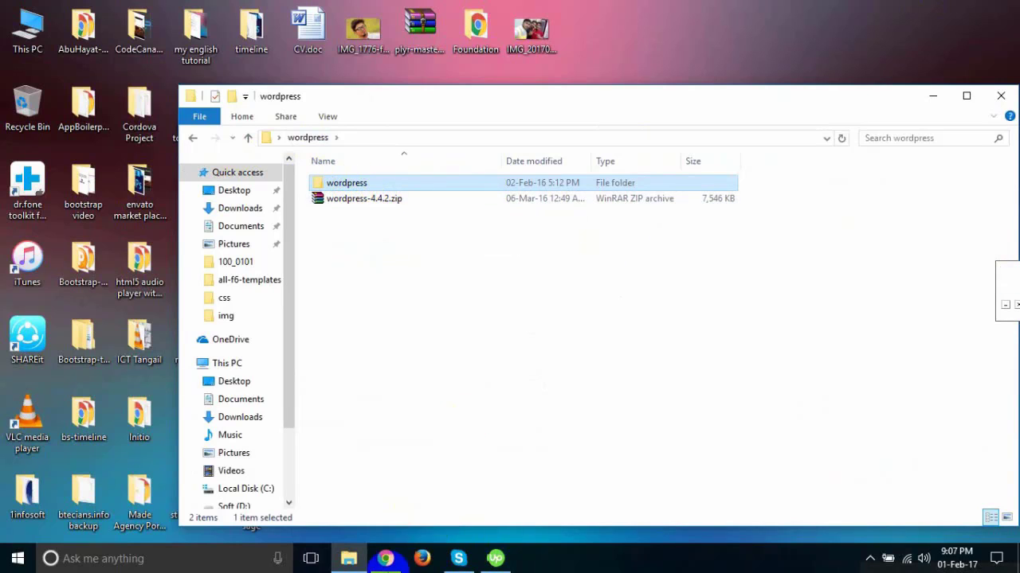
left_click(385, 558)
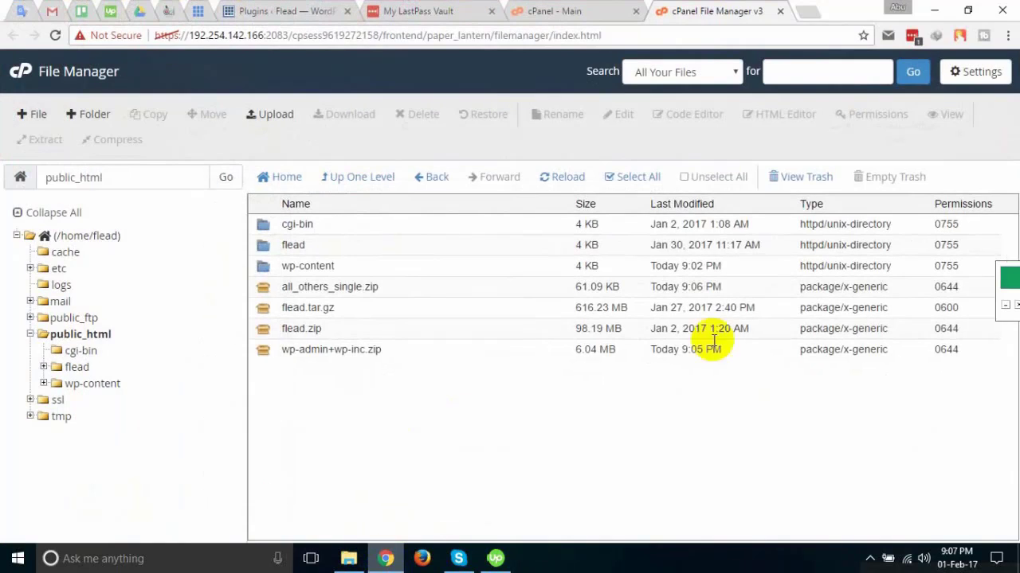
Check the installed WordPress version in the footer of the Flead site's Plugins page.
left_click(334, 9)
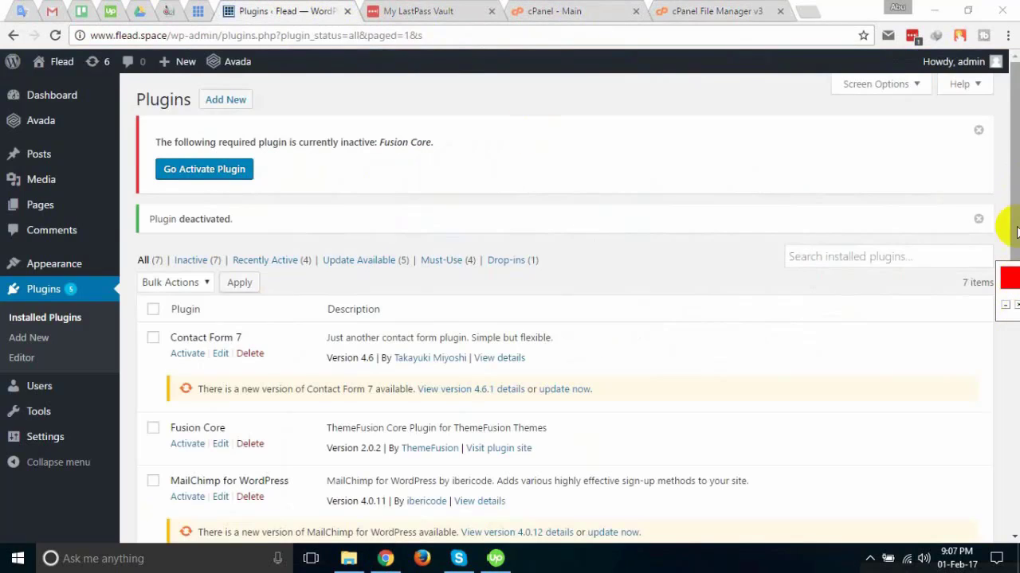
scroll(1003, 398, "down", 5)
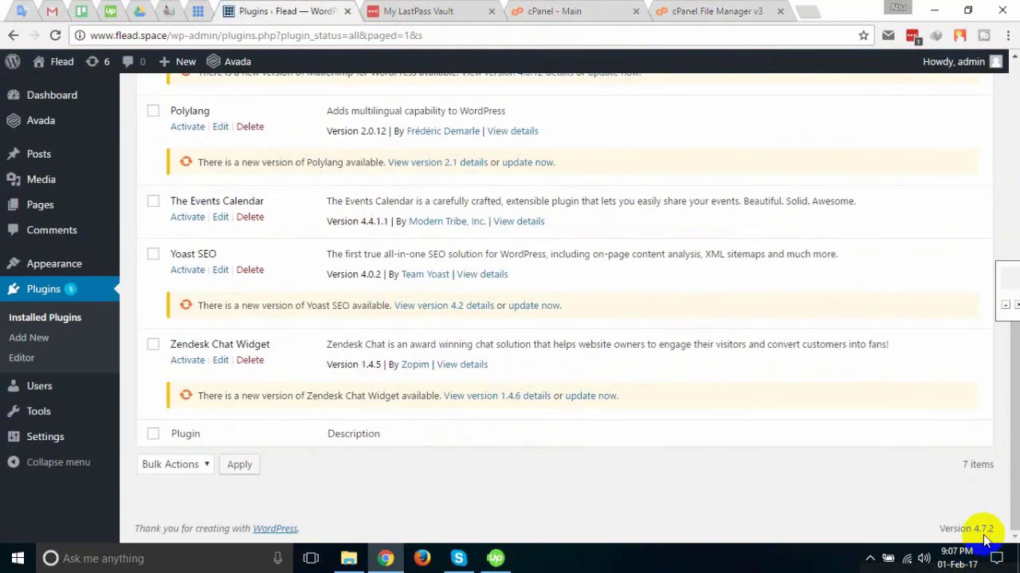
left_click_drag(1001, 432, 921, 18)
In File Explorer, archive everything inside the extracted wordpress folder except wp-content as a ZIP named 4.4.2.zip.
left_click(932, 11)
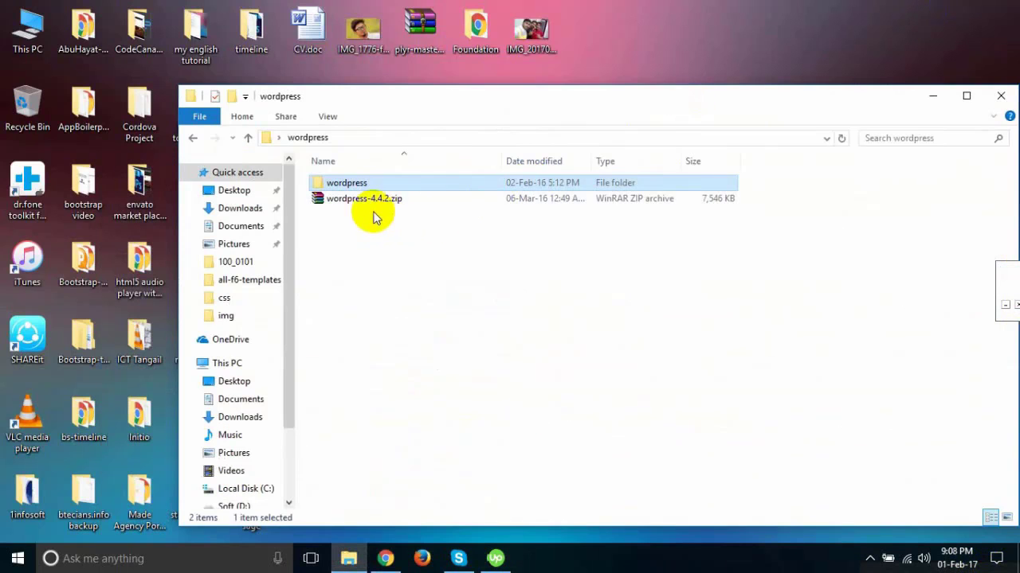
double_click(333, 182)
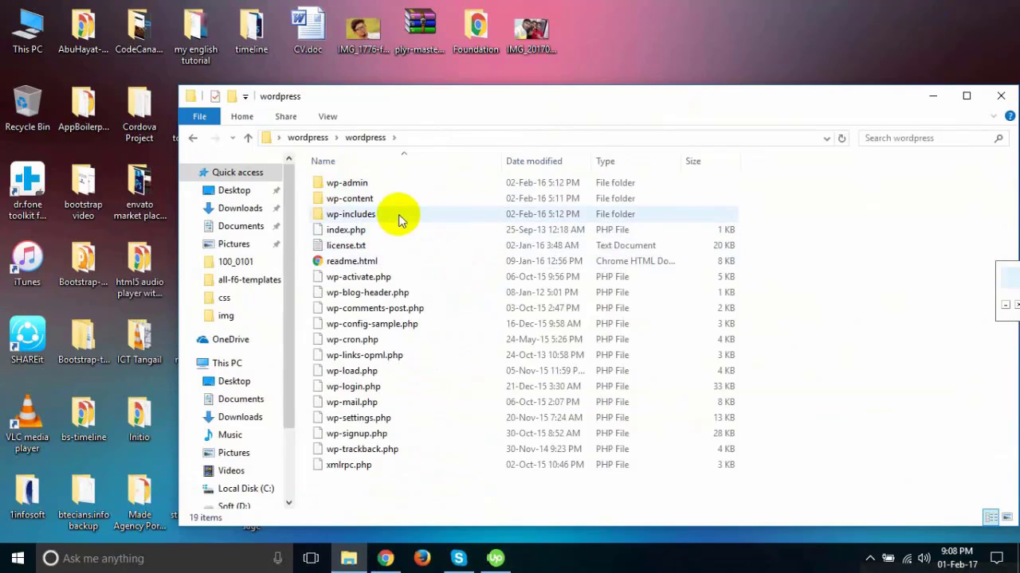
left_click(359, 184)
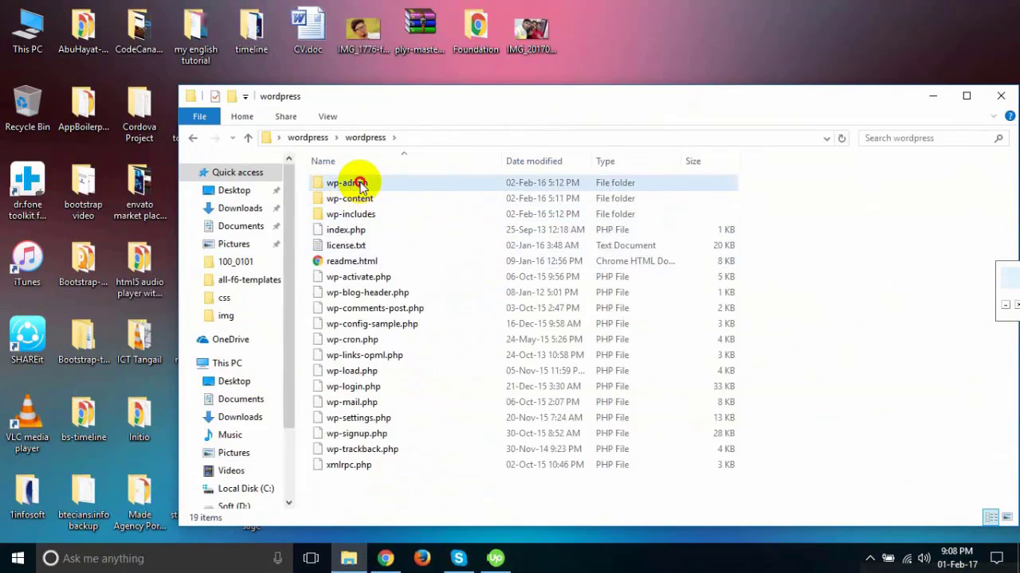
left_click(354, 219, "ctrl")
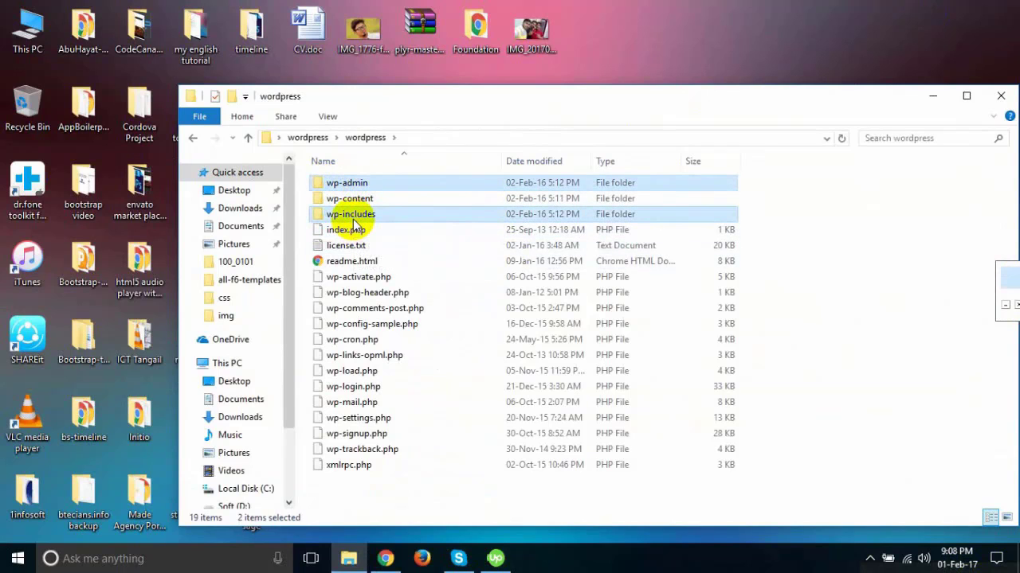
left_click_drag(348, 506, 351, 231)
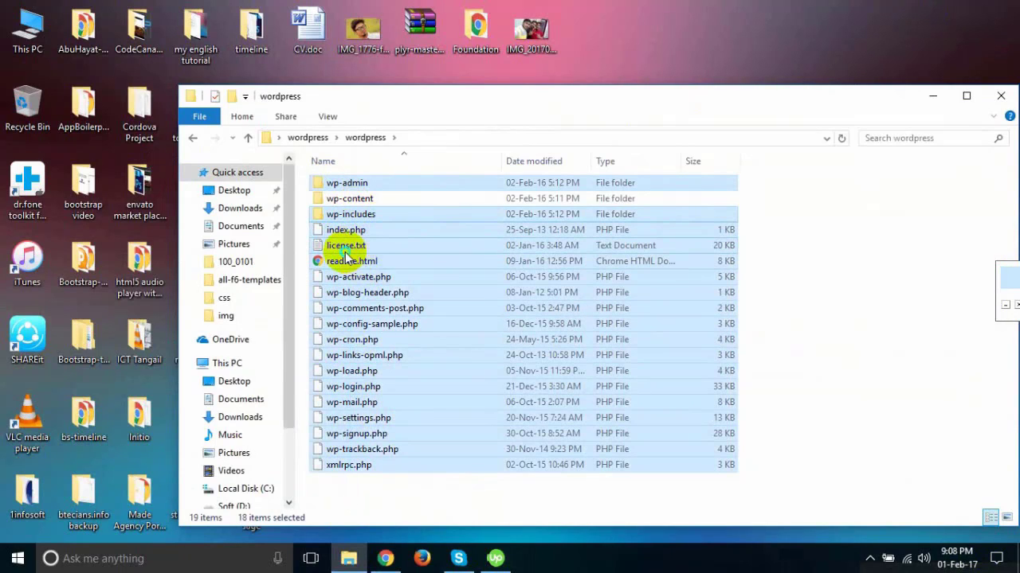
right_click(345, 253)
left_click(425, 321)
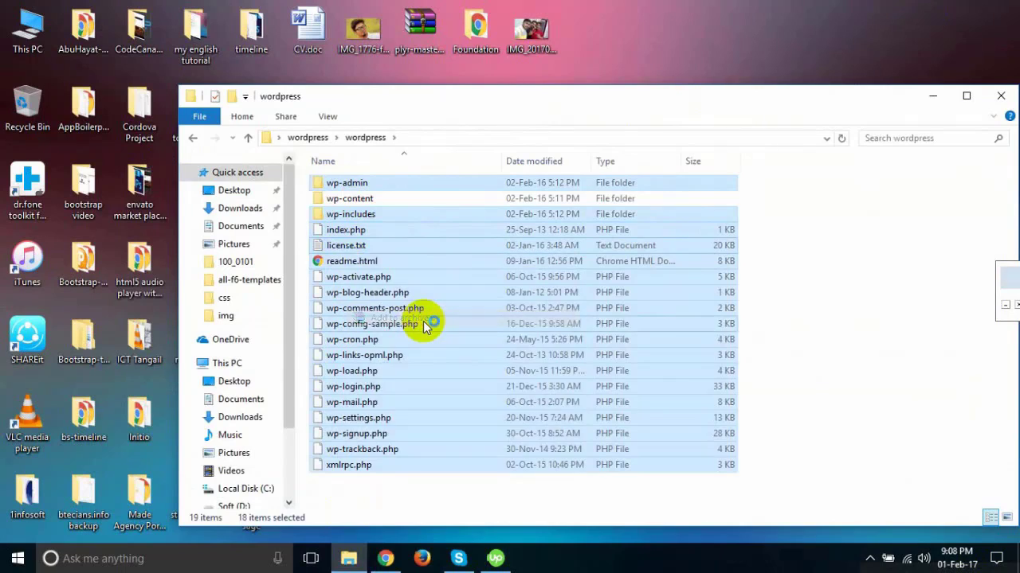
left_click(401, 191)
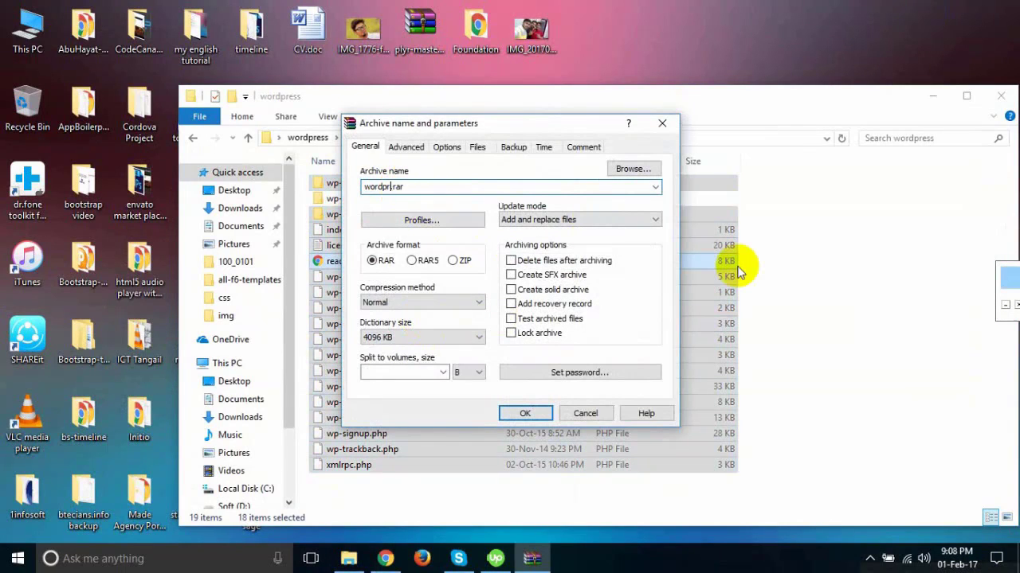
key("BackSpace")
key("BackSpace")
key("BackSpace")
key("BackSpace")
key("BackSpace")
key("BackSpace")
left_click(453, 261)
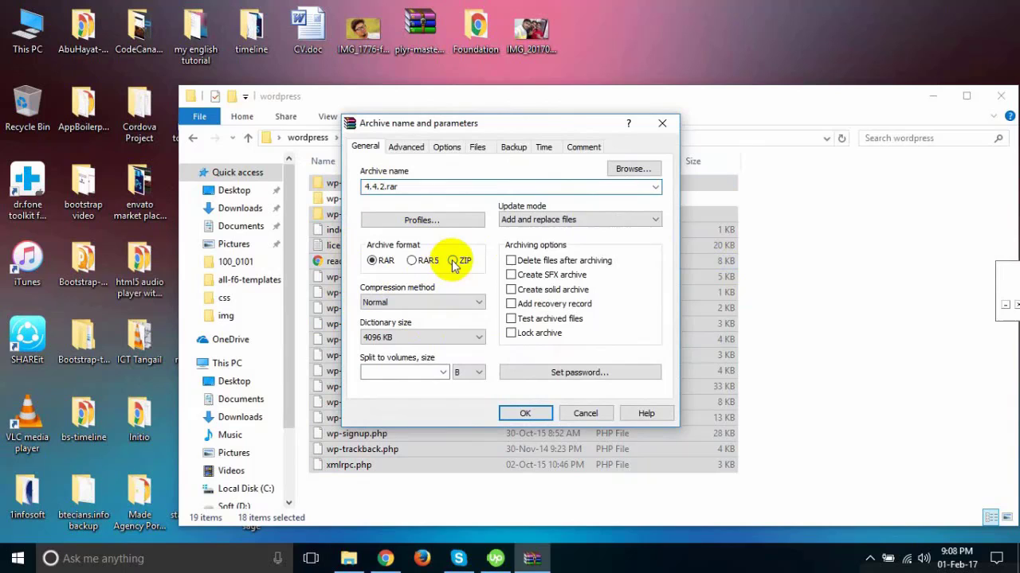
left_click(531, 411)
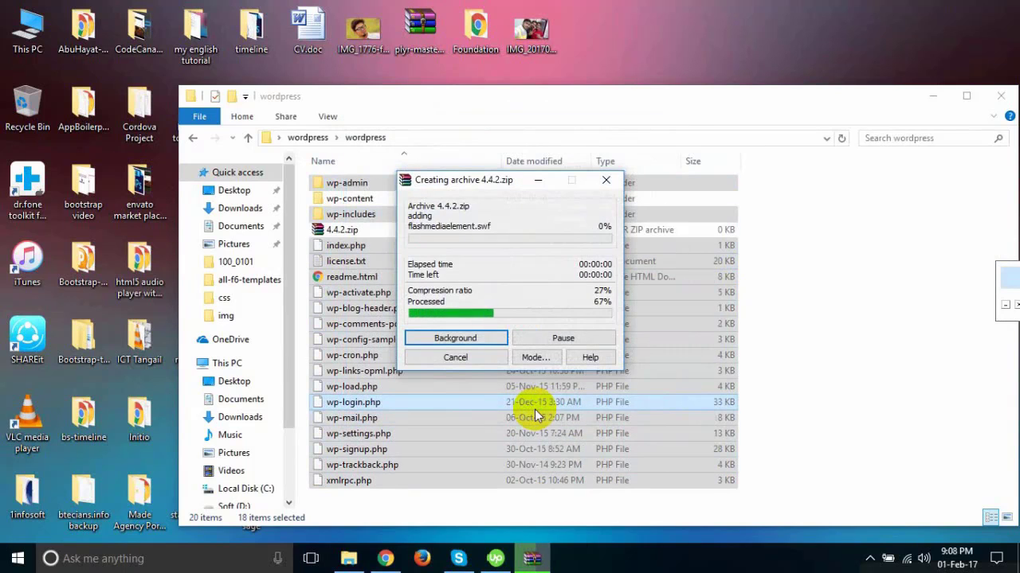
Copy the path of the 4.4.2.zip archive and switch back to Chrome.
left_click(343, 232)
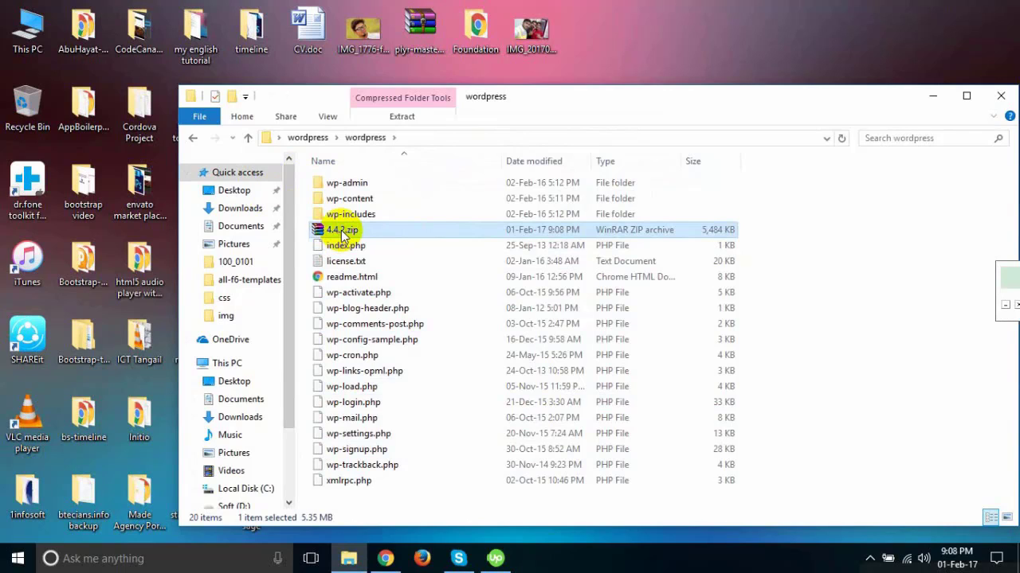
left_click(242, 118)
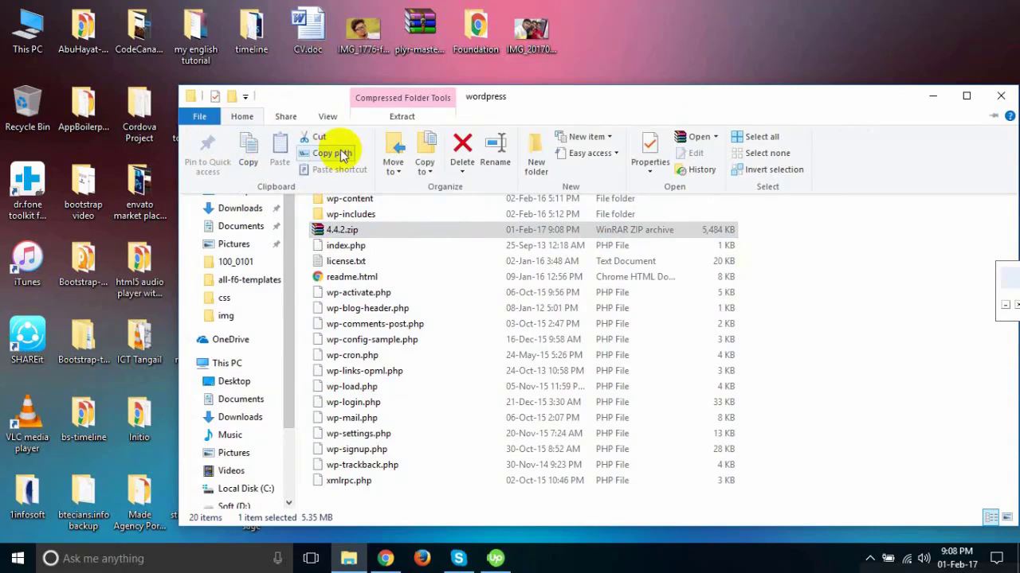
left_click(386, 559)
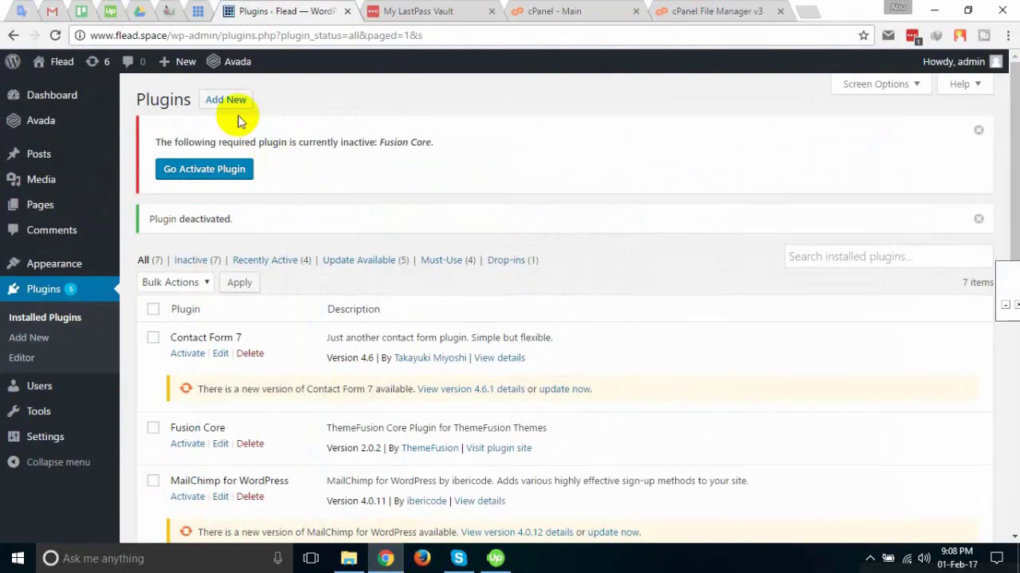
Upload the 4.4.2.zip archive from the copied path to public_html in cPanel File Manager and return to the folder listing.
left_click(721, 11)
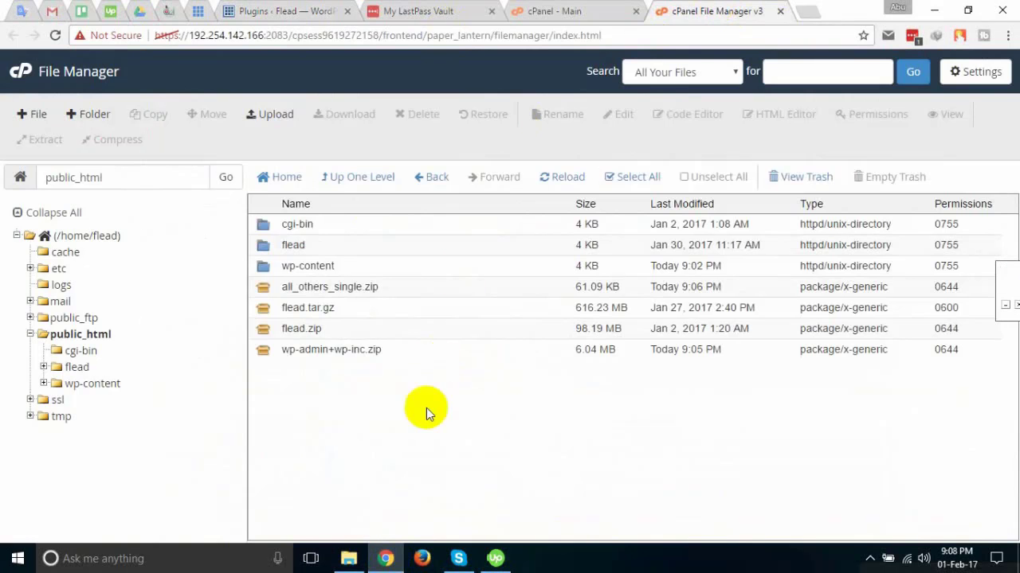
left_click(277, 117)
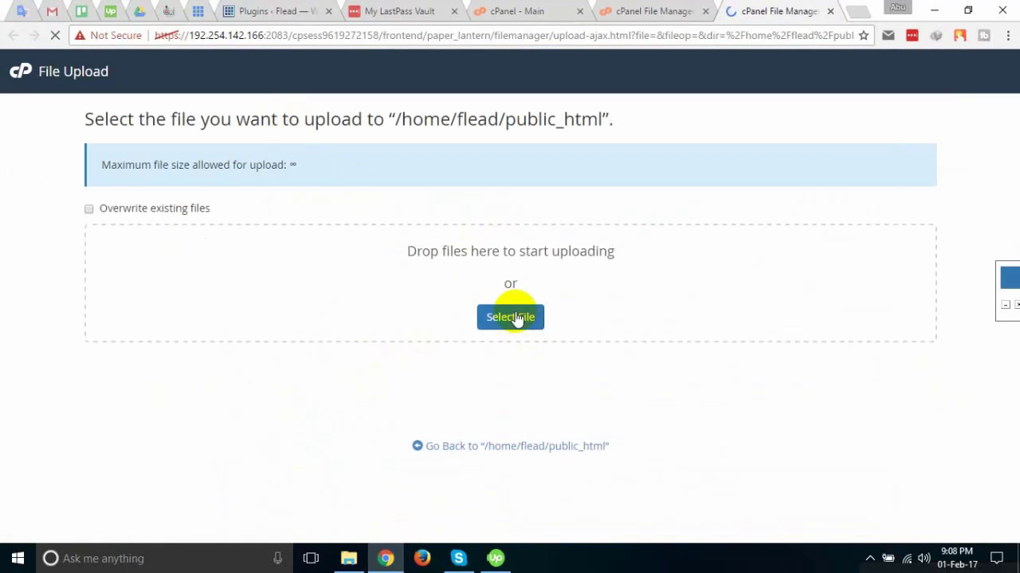
left_click(516, 317)
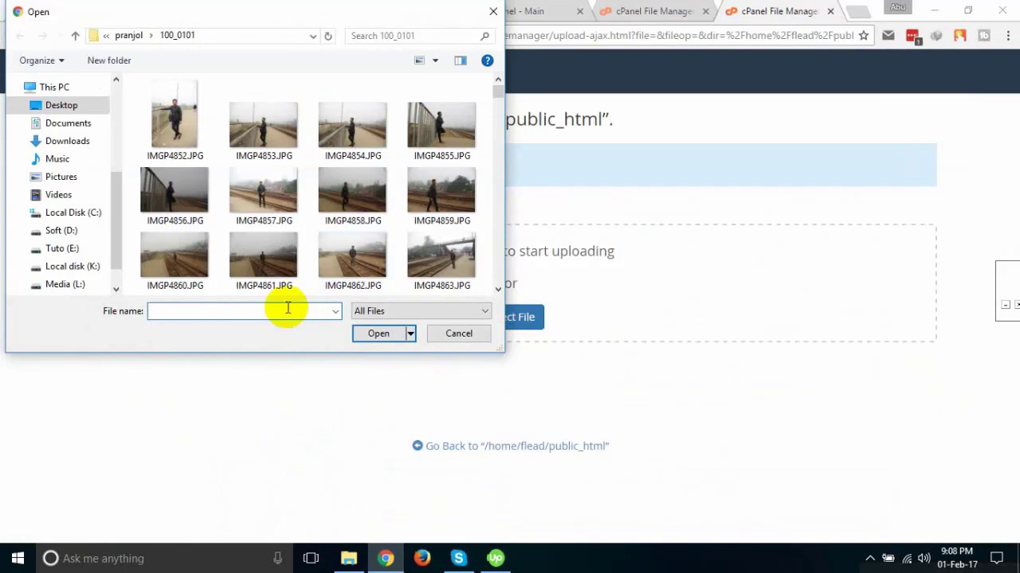
right_click(287, 309)
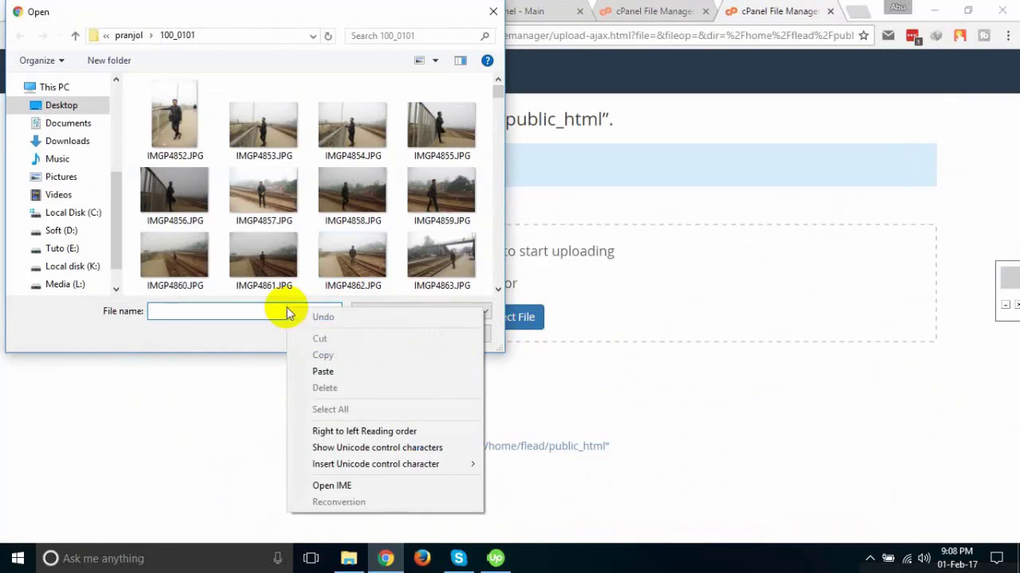
left_click(343, 373)
left_click(378, 334)
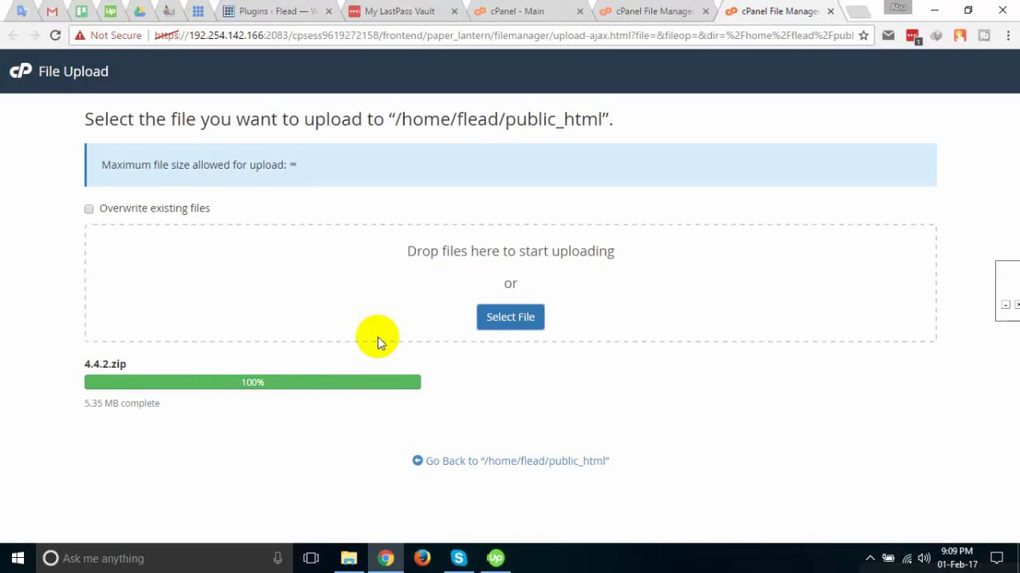
left_click(541, 466)
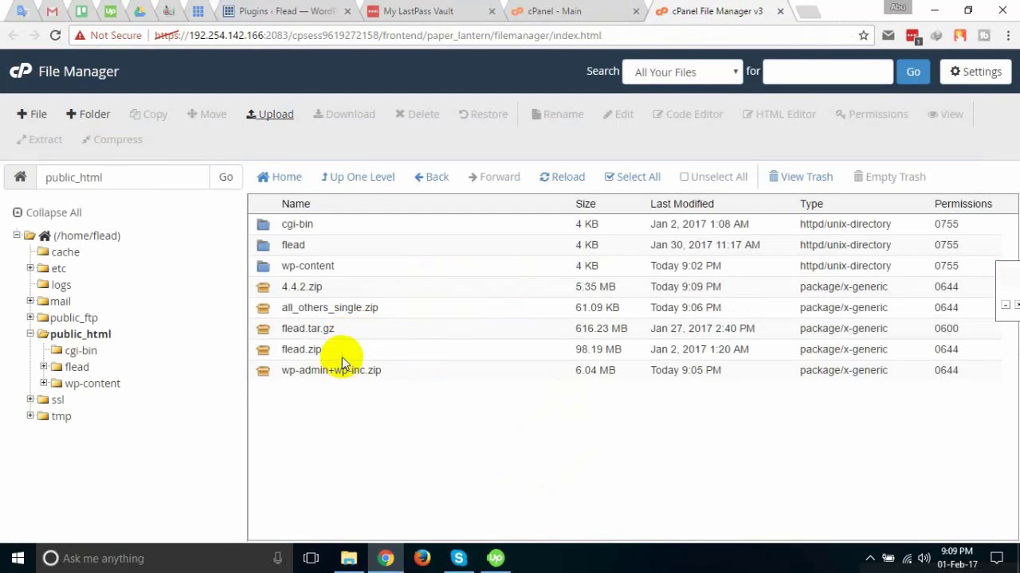
Extract 4.4.2.zip into /public_html, close the extraction results and review the folder's files.
left_click(281, 289)
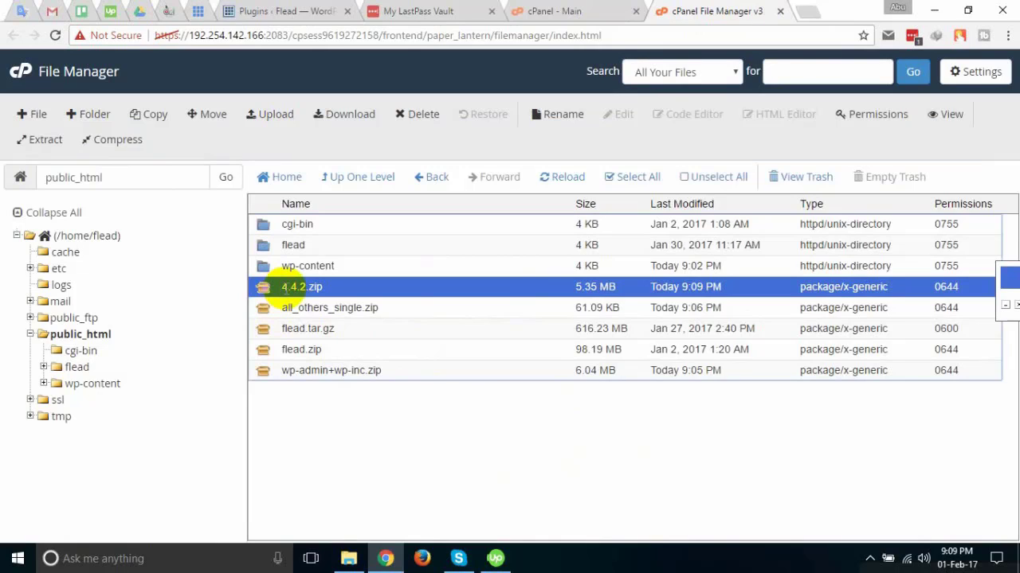
right_click(285, 293)
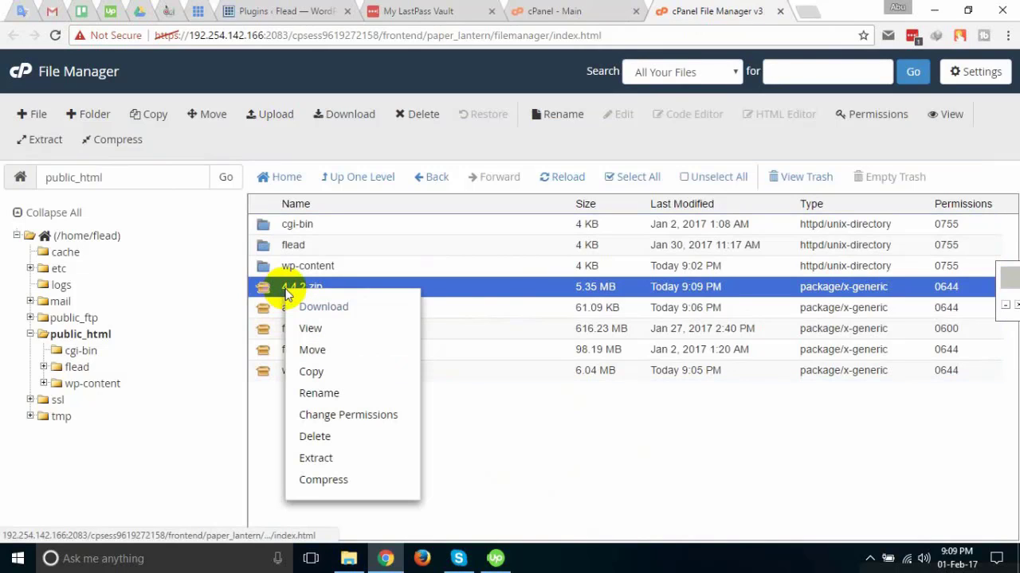
left_click(317, 460)
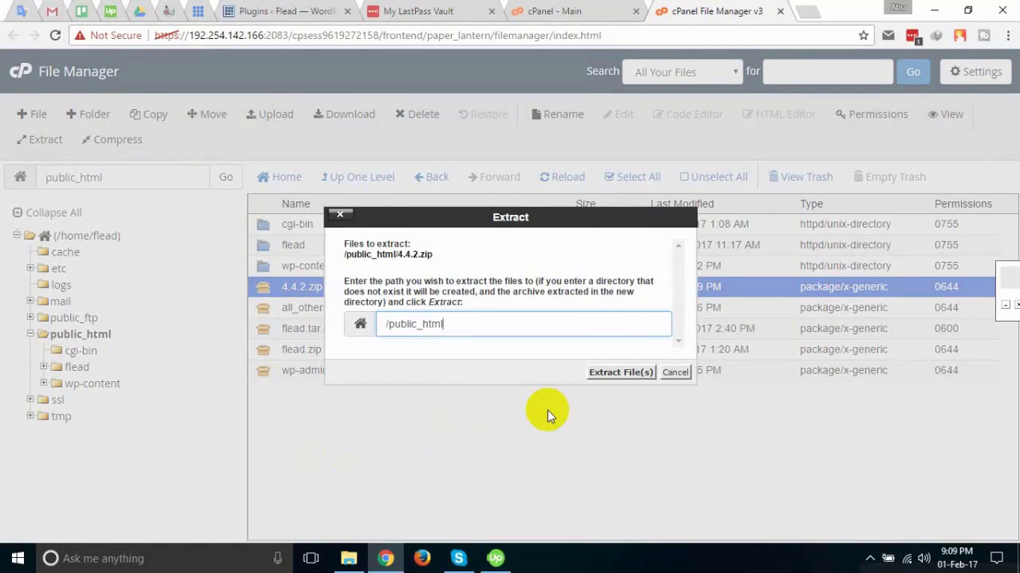
left_click(611, 372)
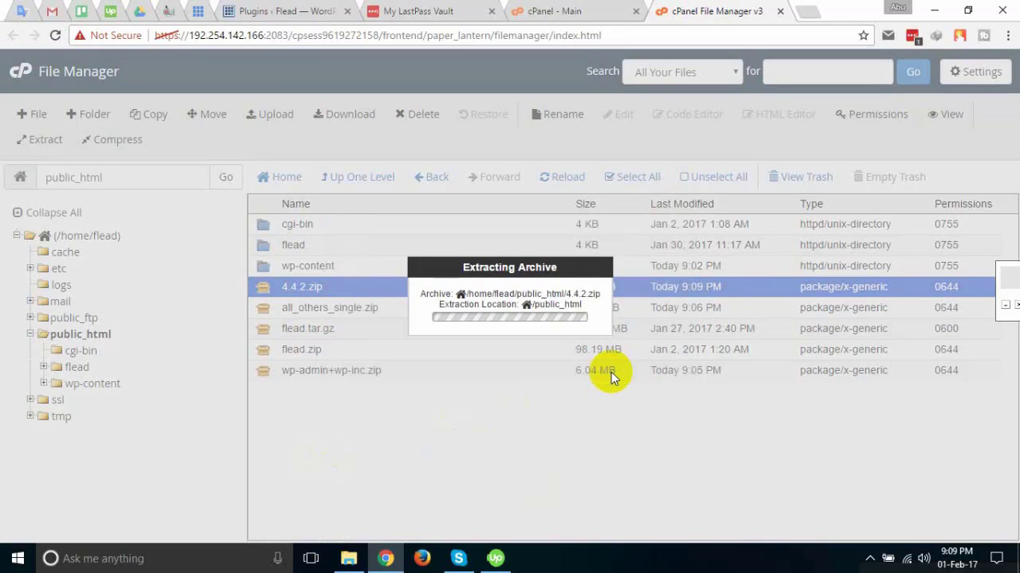
left_click(753, 448)
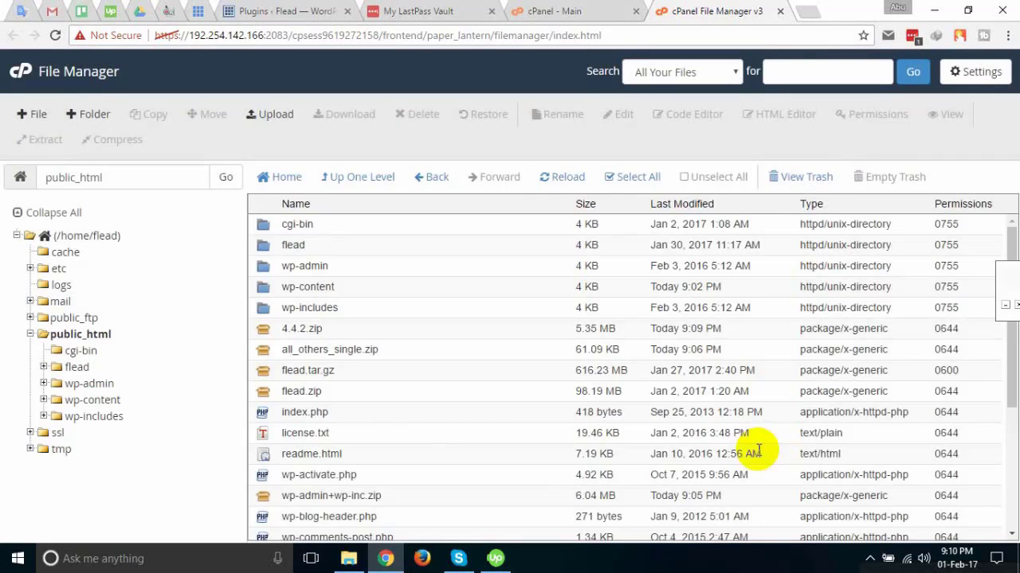
scroll(406, 397, "down", 3)
scroll(407, 398, "up", 3)
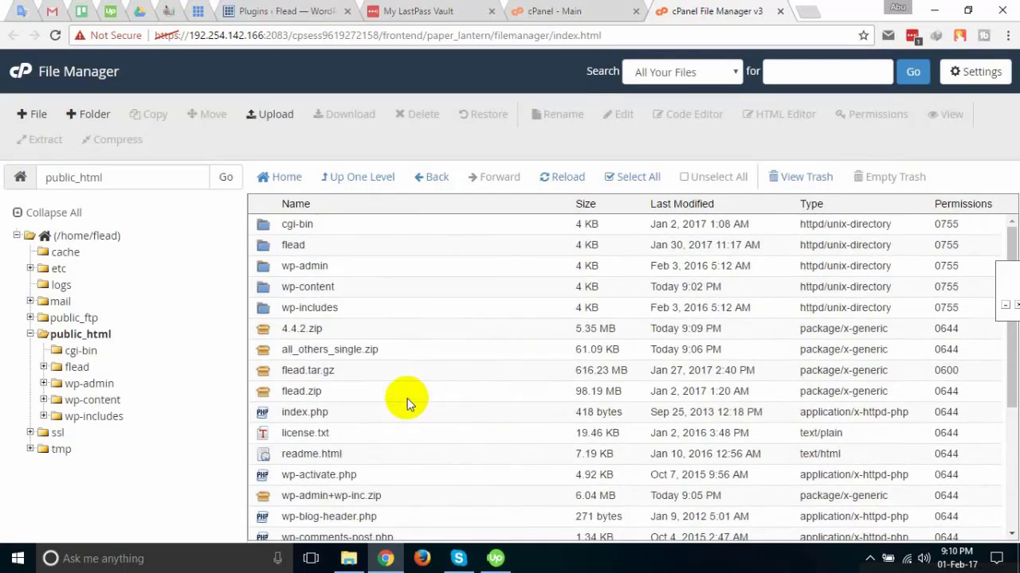
scroll(407, 399, "down", 3)
scroll(407, 399, "up", 3)
Open the Flead site in a new tab and continue past the language choice with English (United States).
left_click(283, 11)
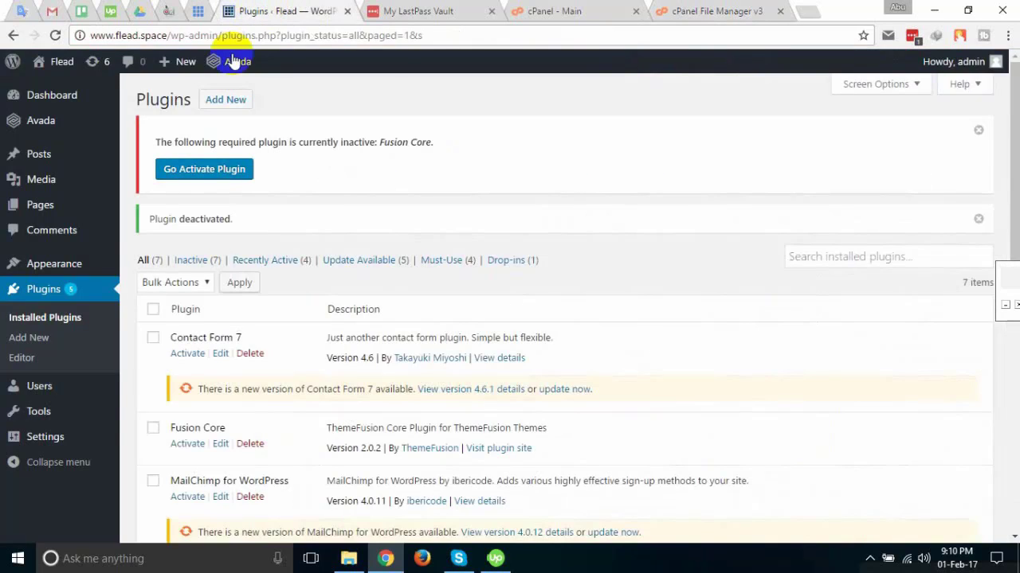
mouse_move(55, 61)
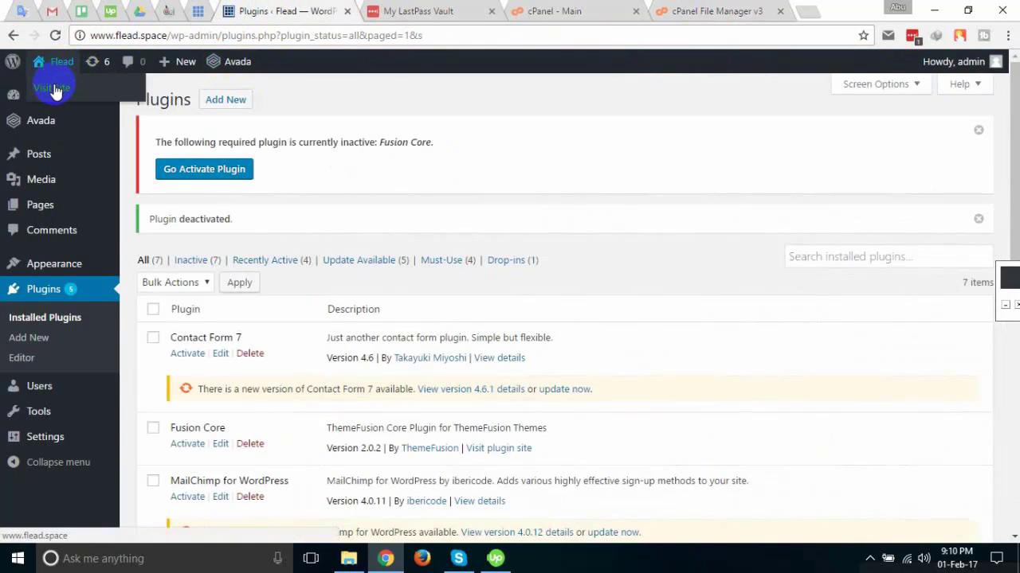
right_click(55, 90)
left_click(91, 96)
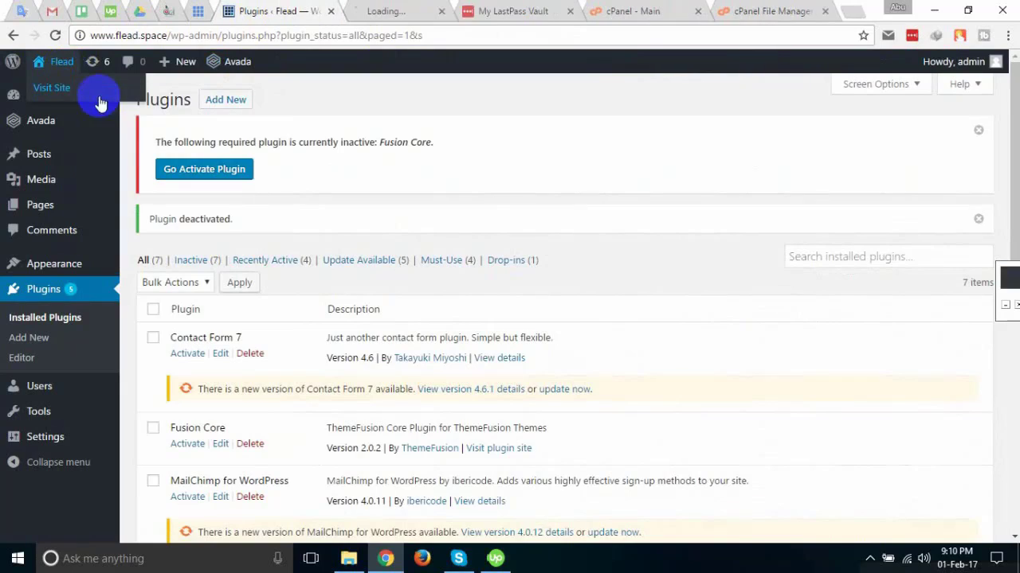
left_click(391, 10)
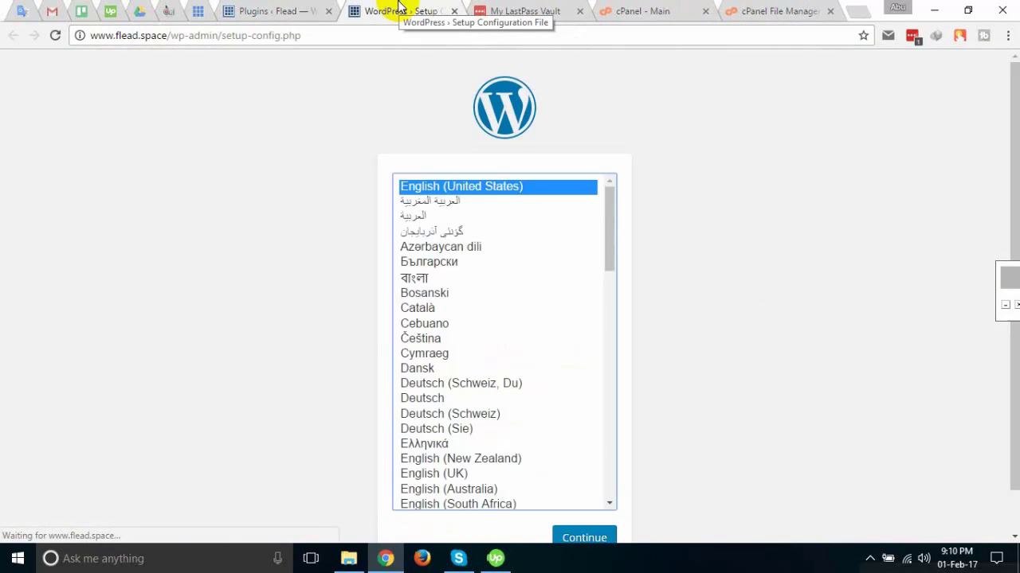
scroll(273, 220, "down", 1)
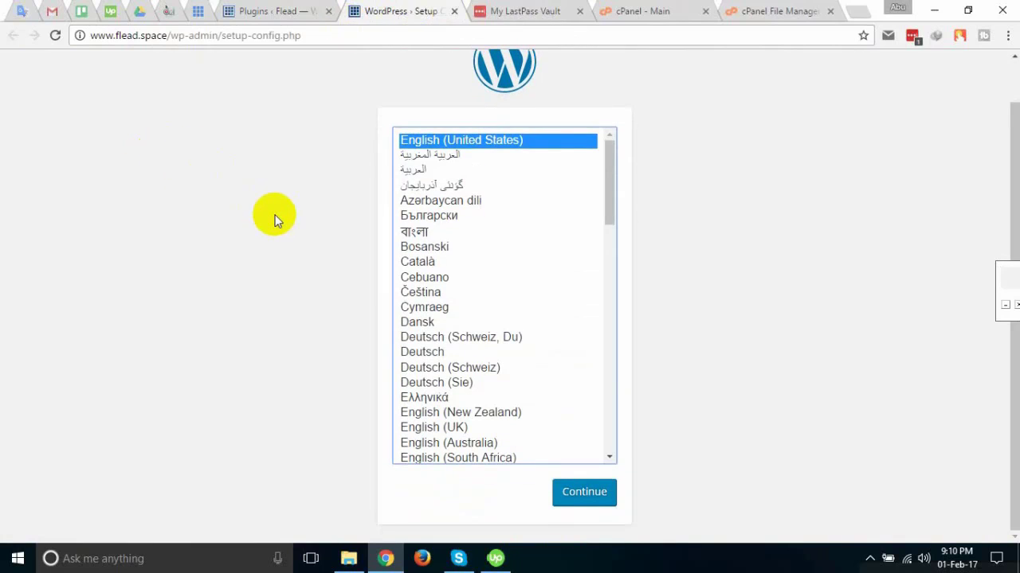
scroll(273, 221, "up", 1)
scroll(273, 221, "down", 1)
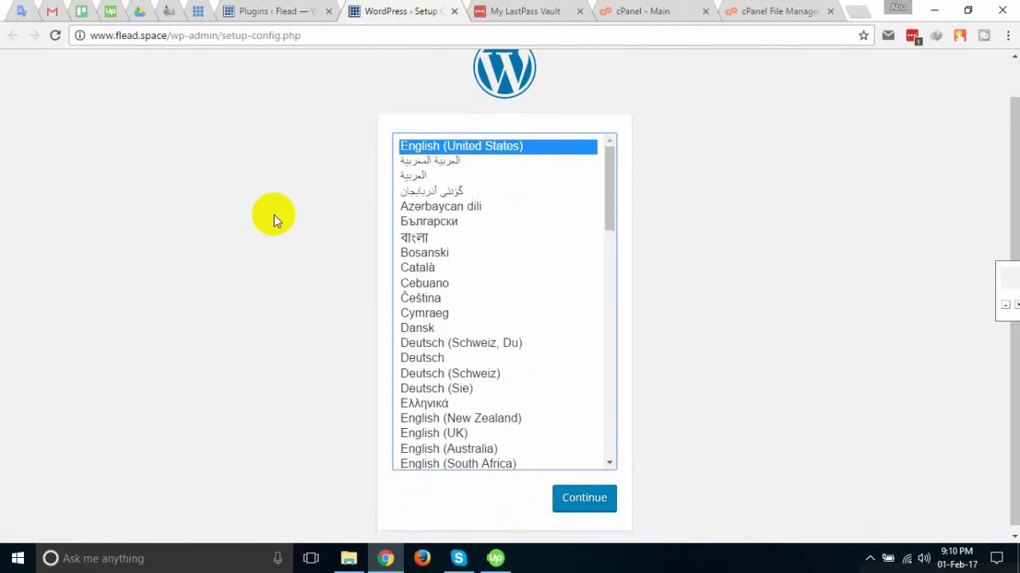
left_click(583, 504)
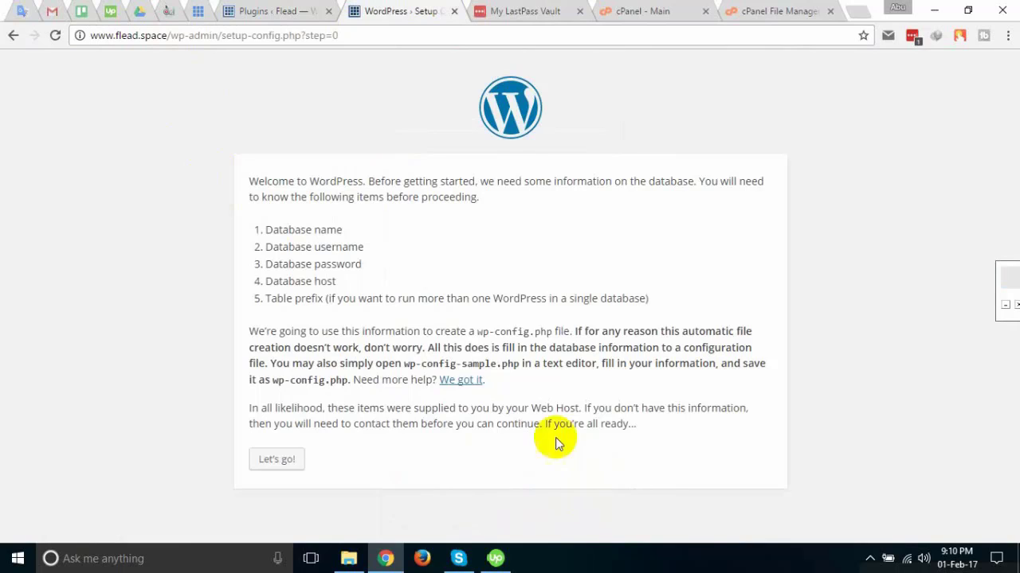
Return to cPanel File Manager and examine the public_html files for a wp-config.php file.
left_click(291, 10)
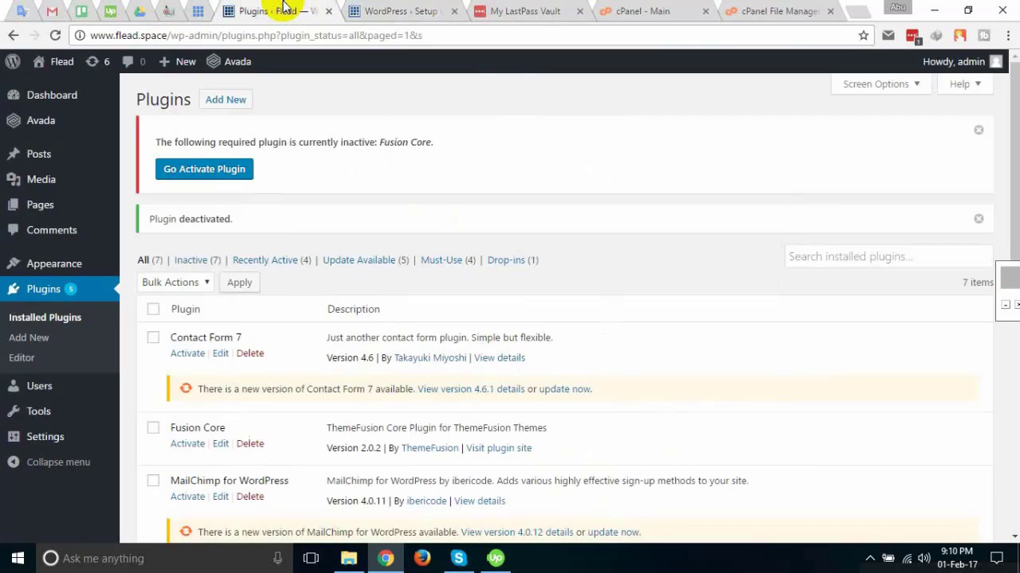
left_click(769, 9)
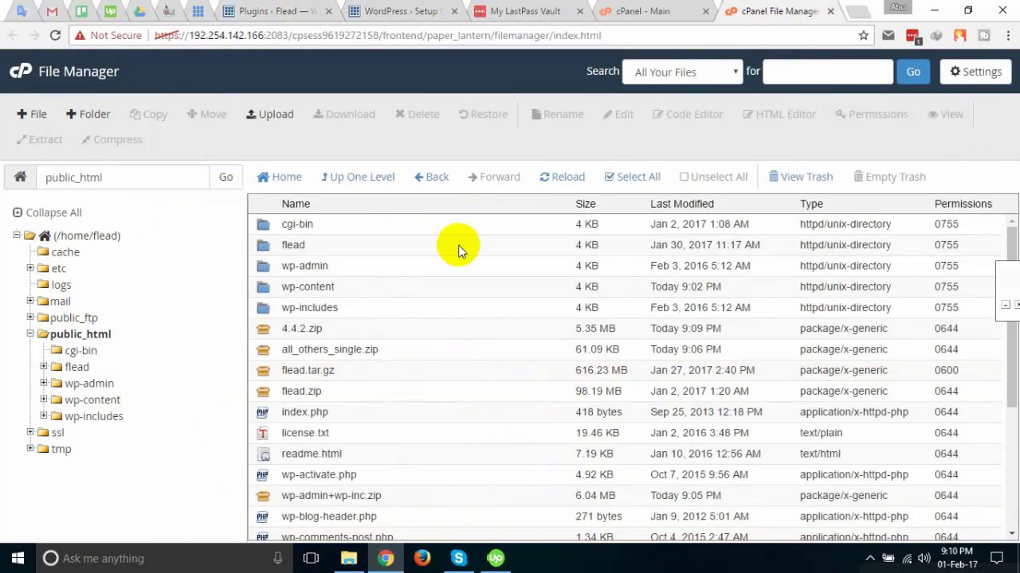
scroll(456, 291, "down", 3)
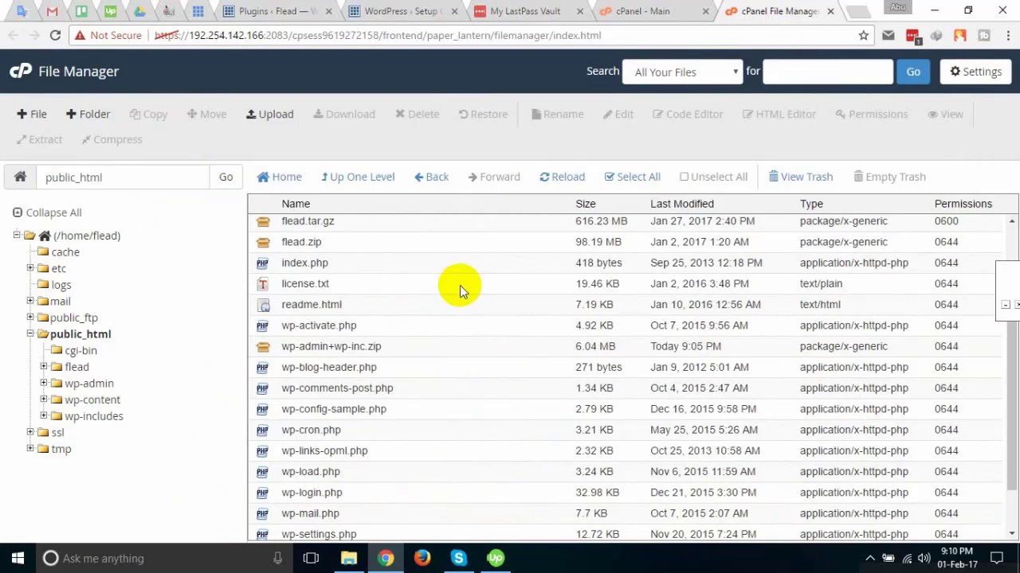
scroll(460, 285, "up", 1)
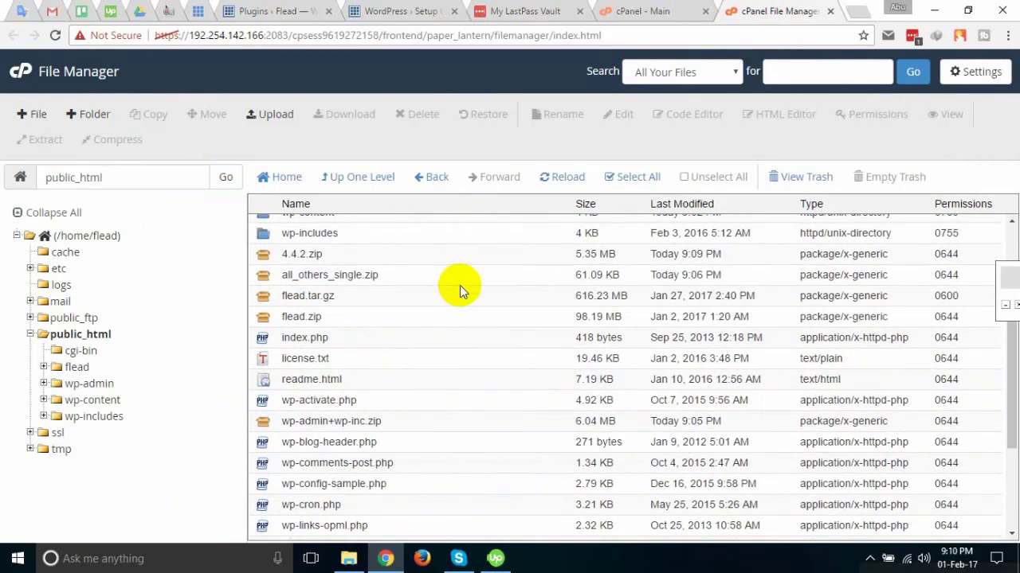
scroll(459, 285, "up", 1)
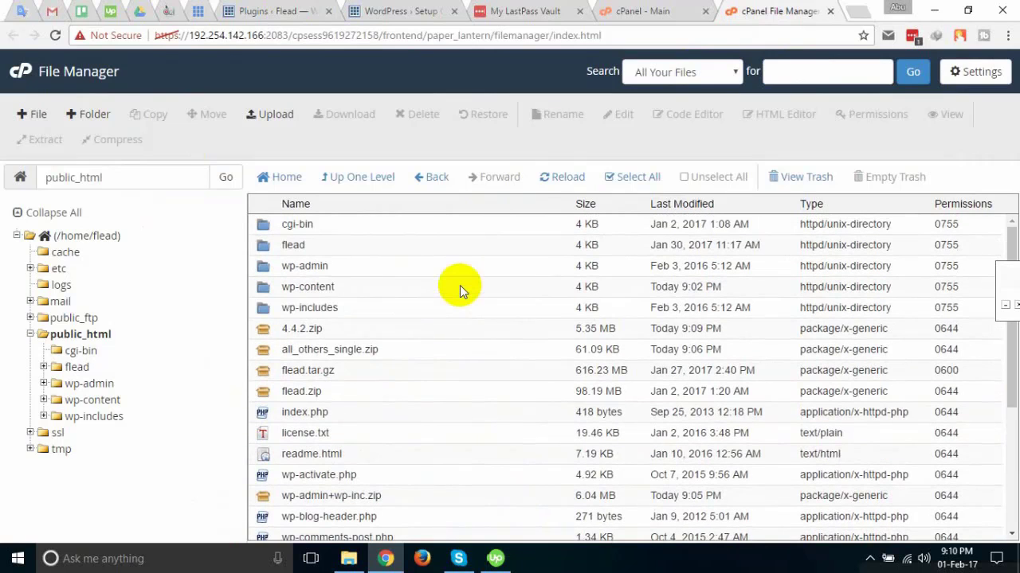
scroll(399, 331, "down", 2)
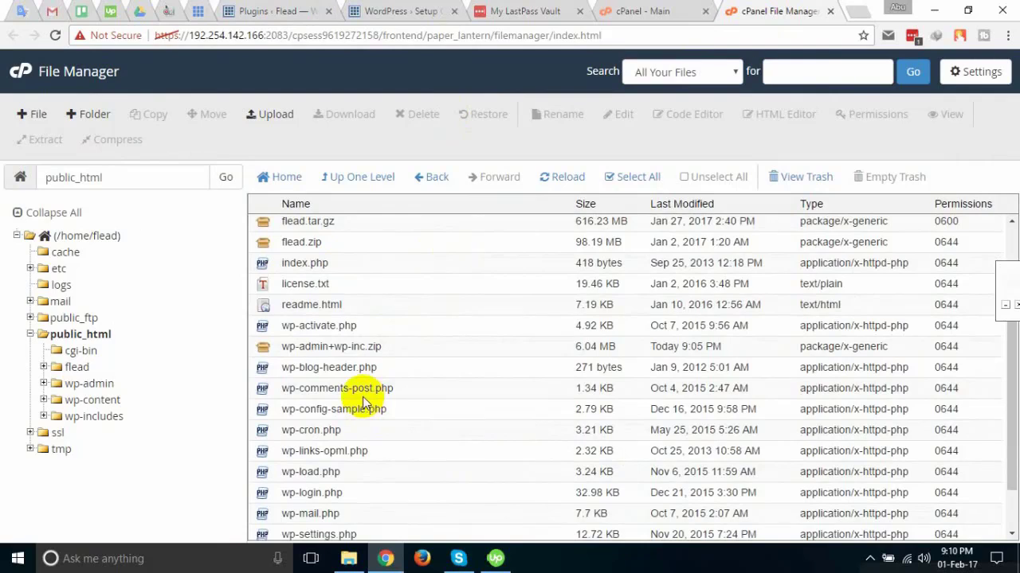
scroll(358, 399, "up", 2)
scroll(355, 394, "down", 1)
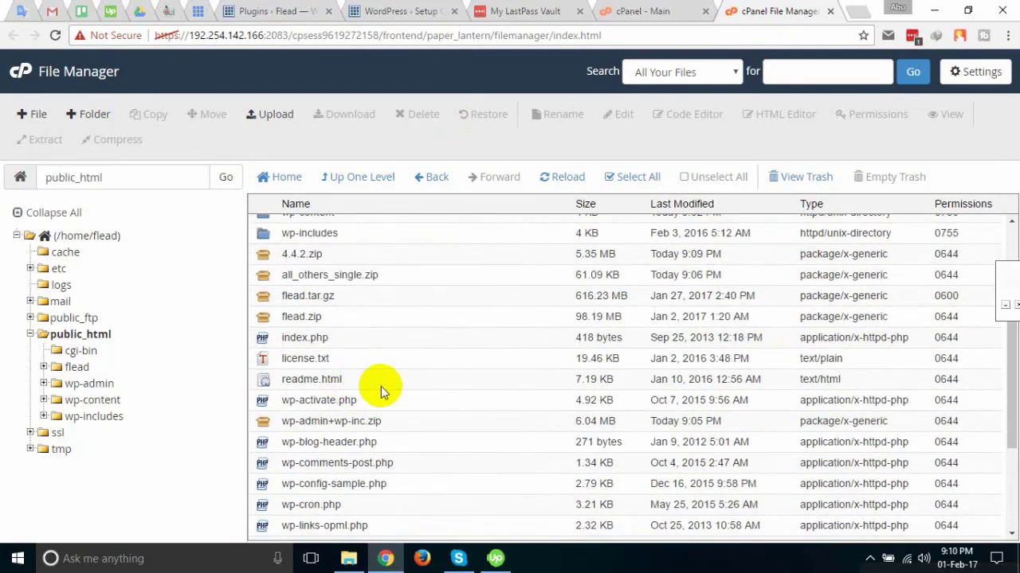
Create a new folder named polash inside /public_html.
left_click(302, 275)
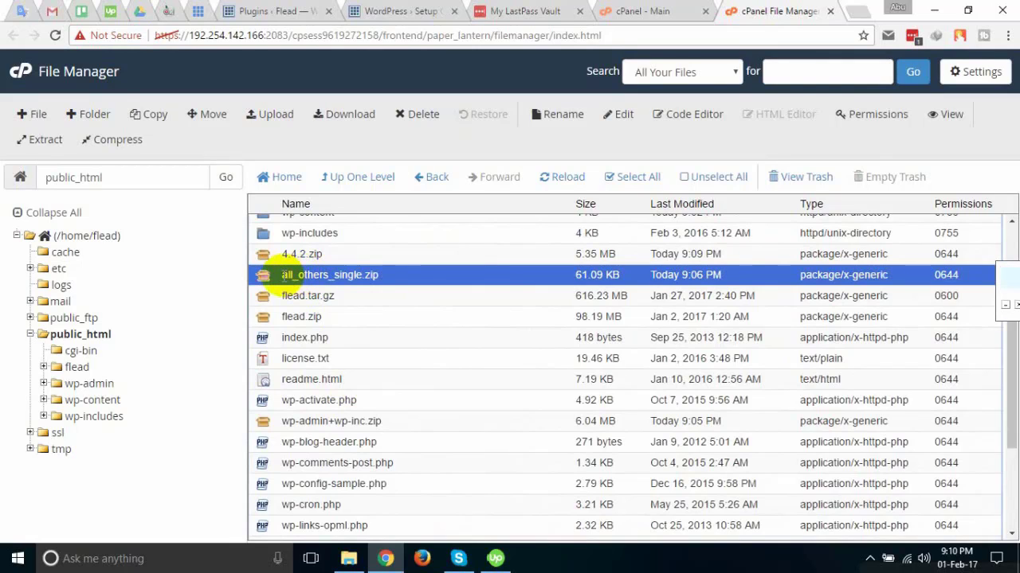
scroll(375, 279, "up", 1)
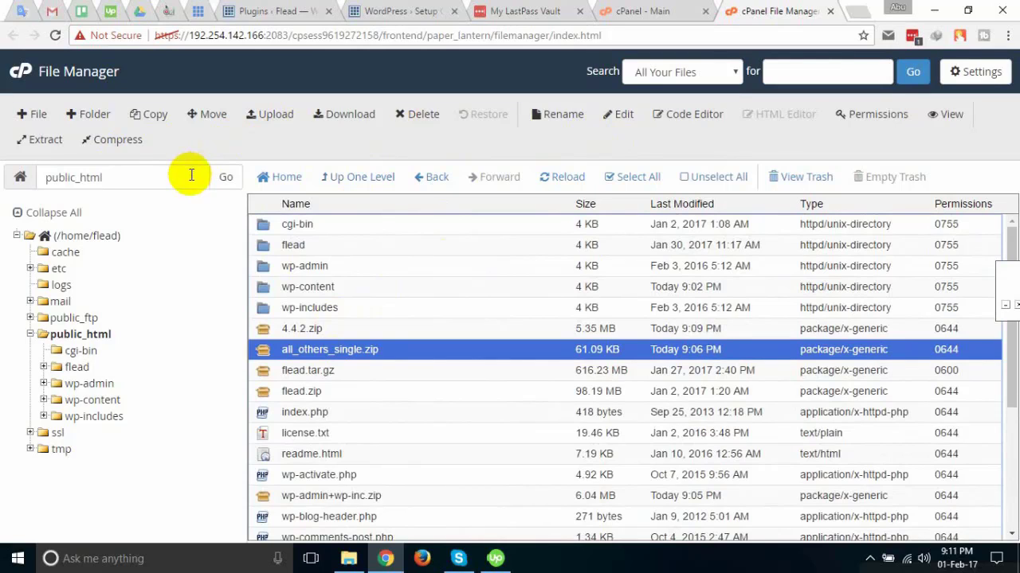
left_click(83, 114)
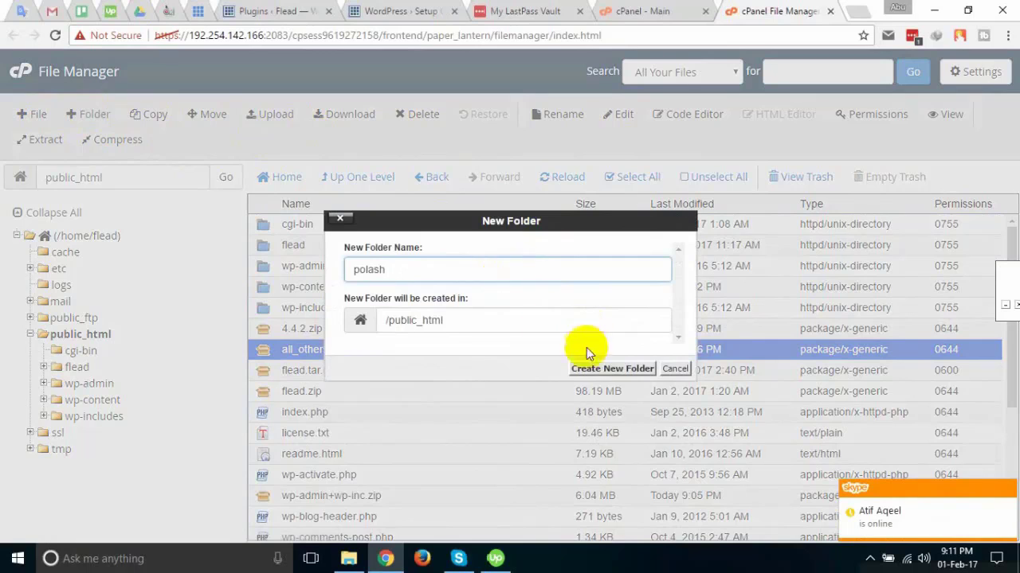
left_click(612, 369)
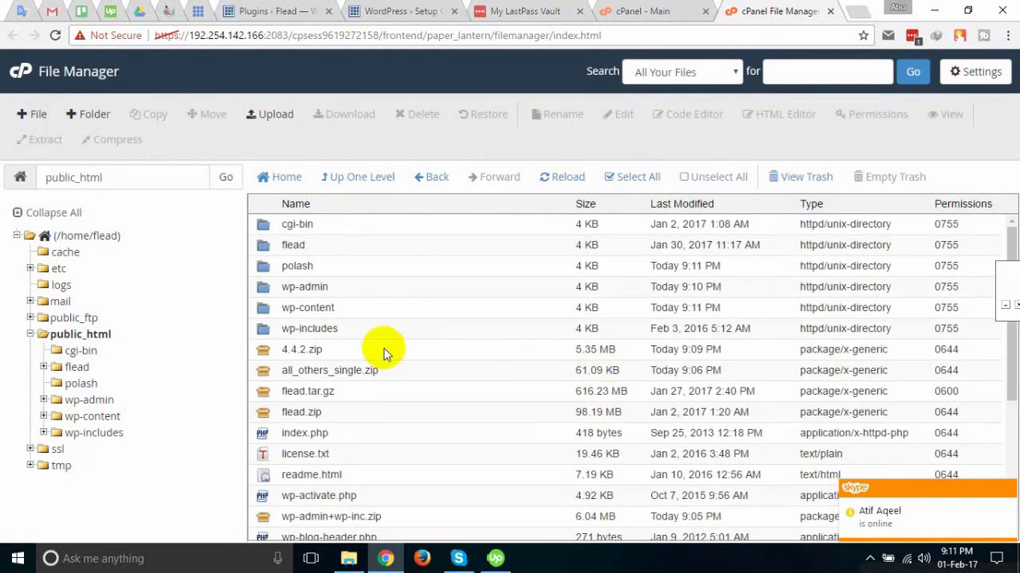
Extract the backup archive all_others_single.zip into /public_html/polash and open that folder.
right_click(310, 371)
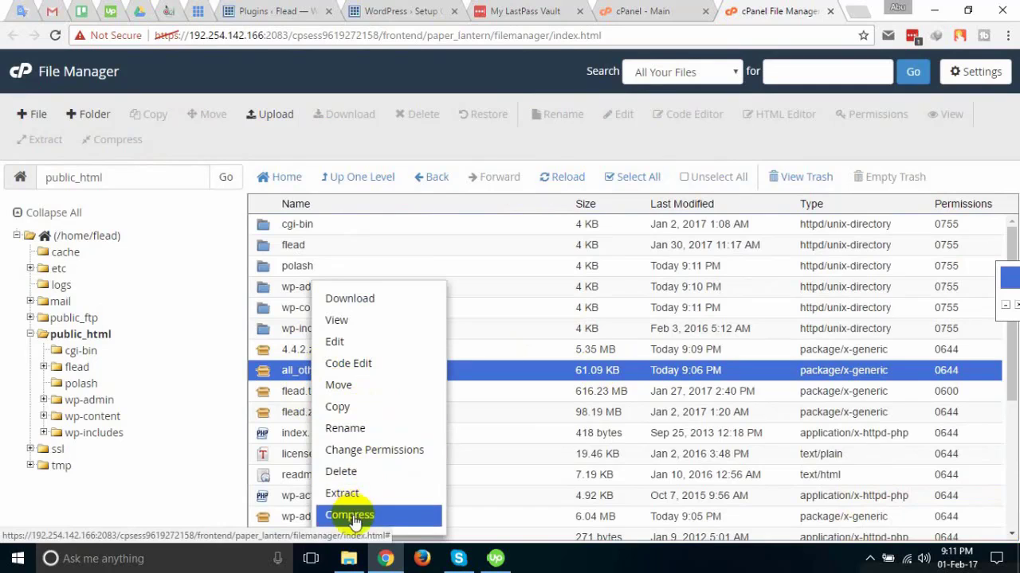
left_click(344, 494)
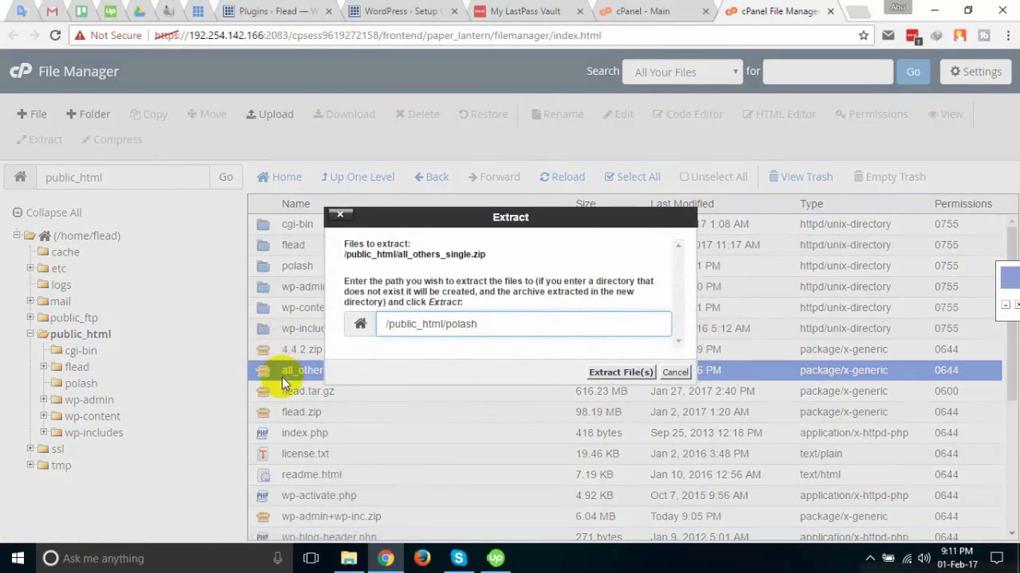
left_click(618, 373)
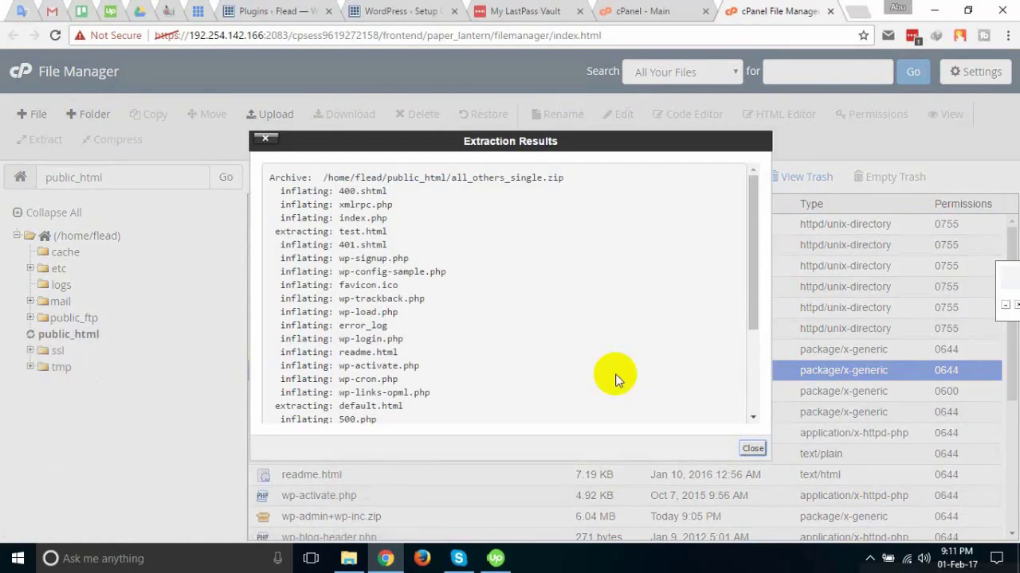
left_click(752, 448)
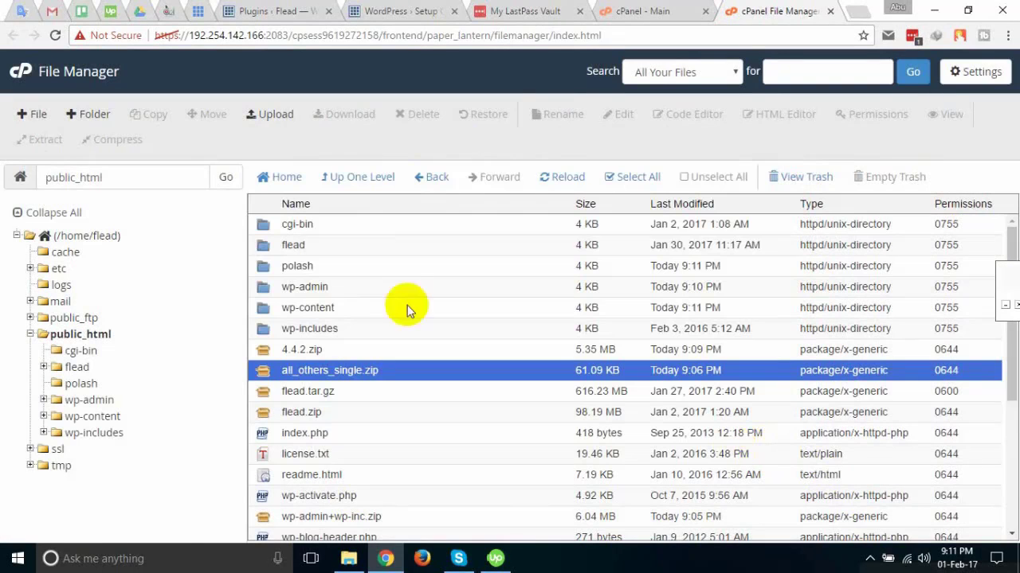
double_click(266, 275)
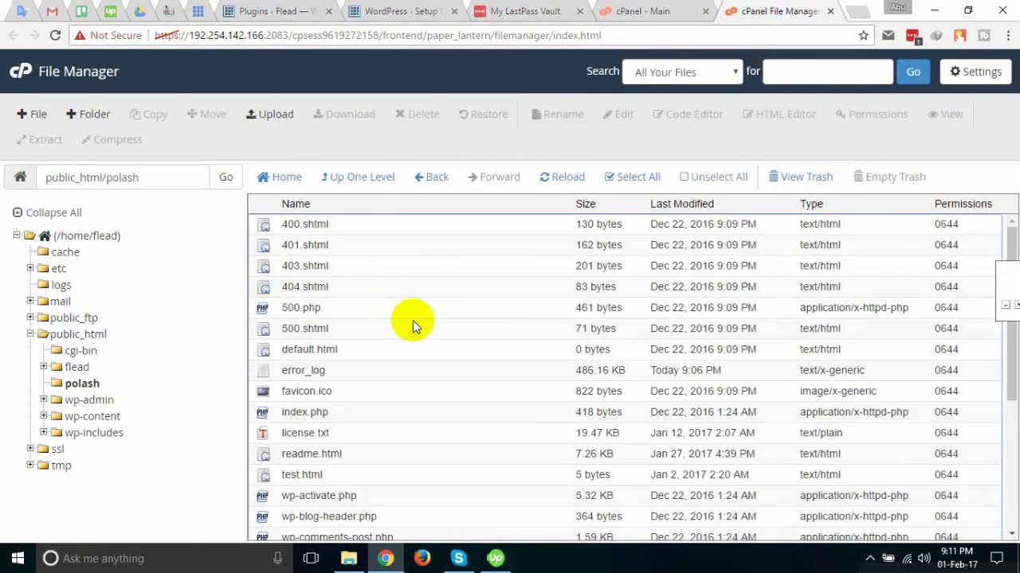
Look for wp-config.php in the extracted polash folder and compare against the file list in public_html.
scroll(330, 354, "down", 3)
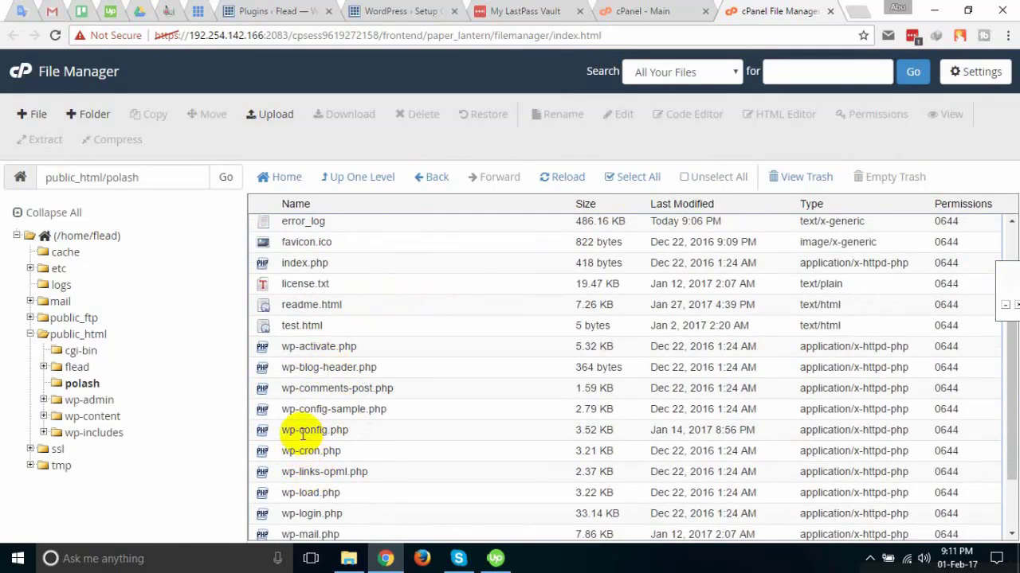
left_click(301, 431)
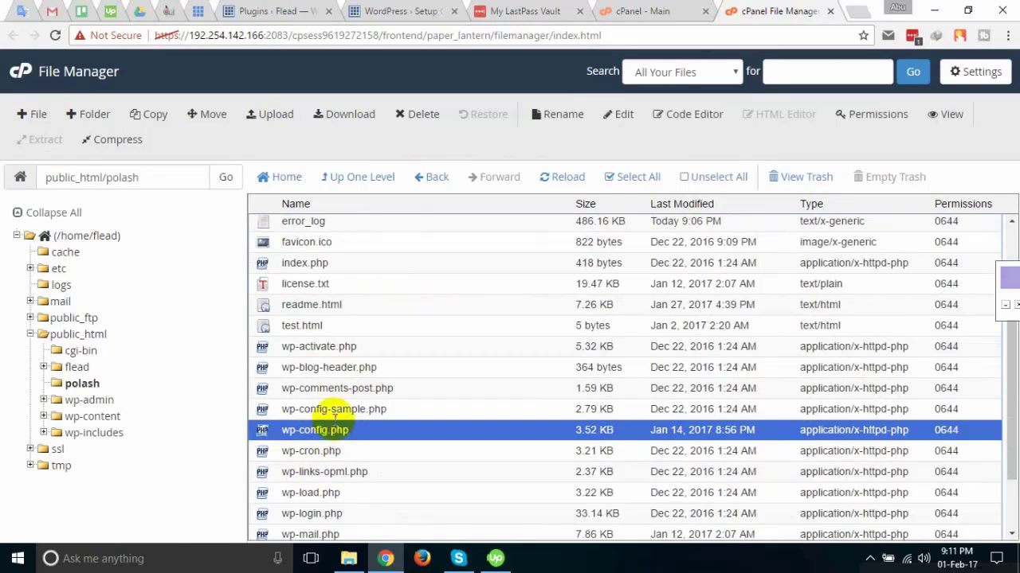
left_click(364, 177)
scroll(391, 319, "down", 4)
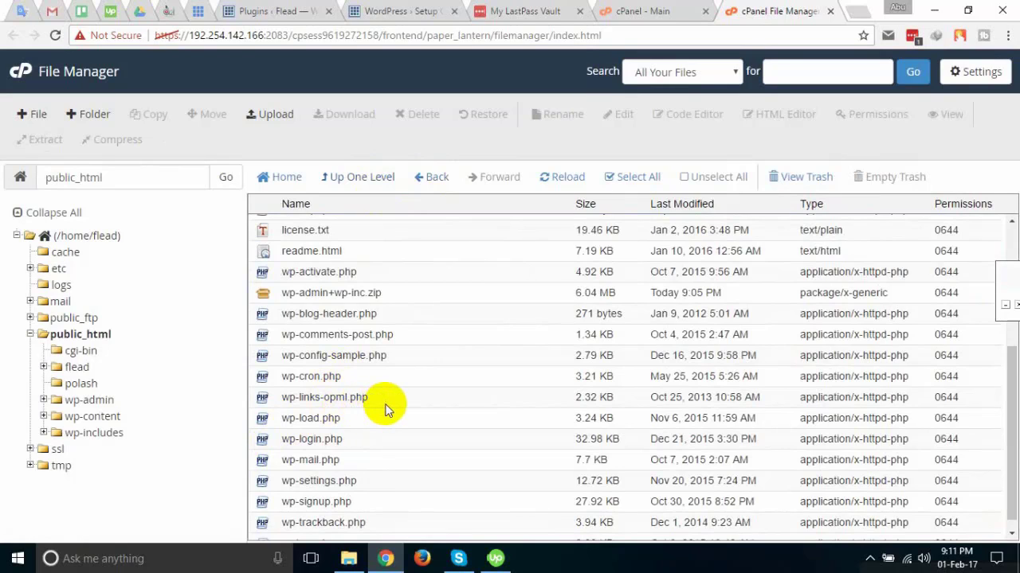
scroll(335, 438, "down", 1)
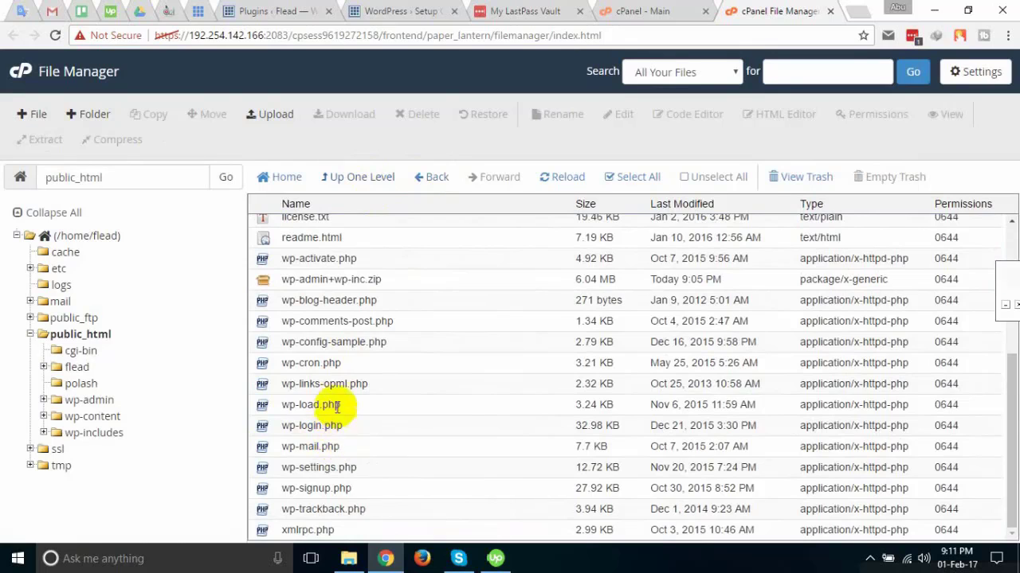
scroll(335, 419, "up", 3)
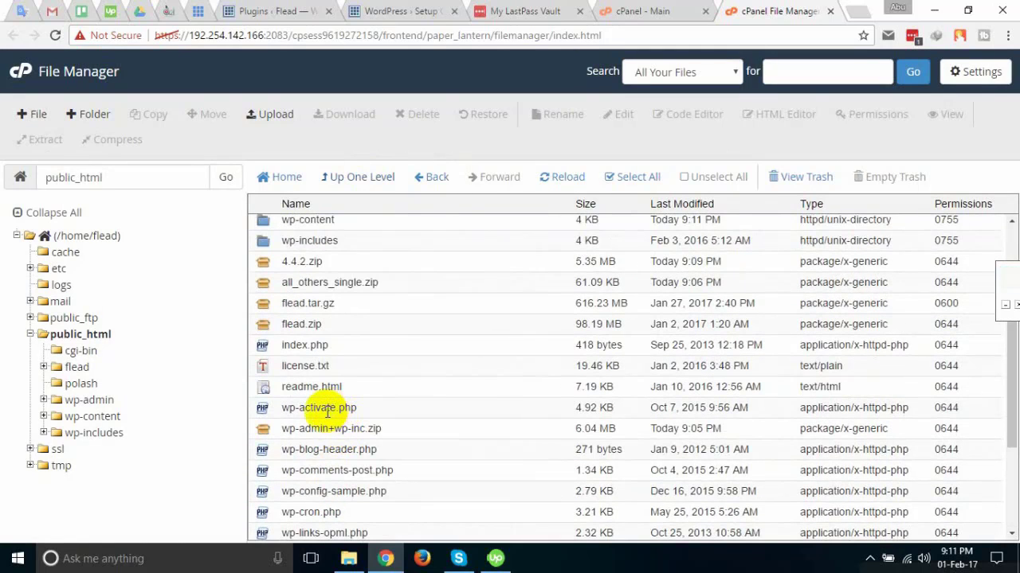
scroll(327, 411, "down", 2)
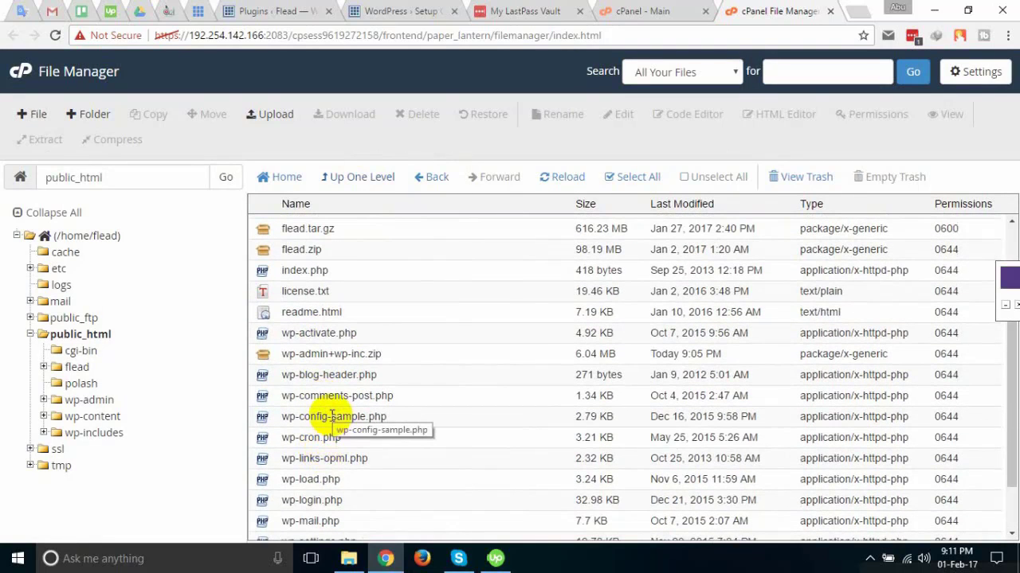
scroll(330, 417, "up", 4)
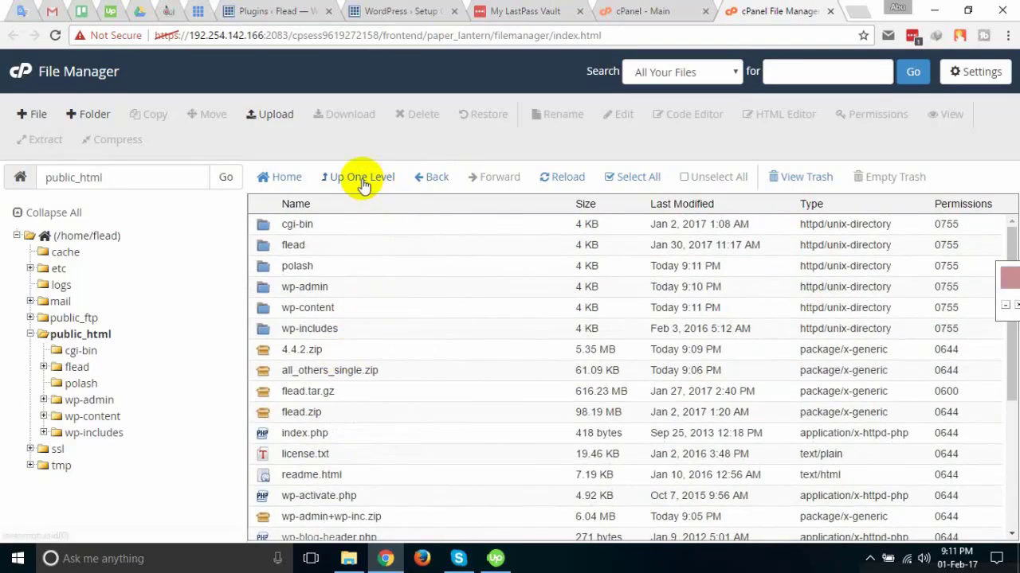
left_click(360, 179)
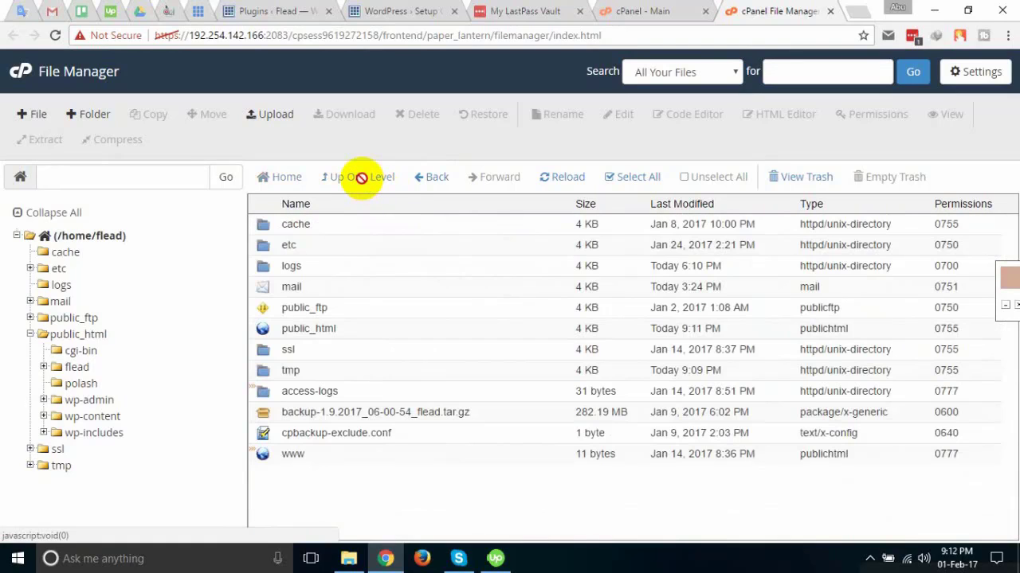
left_click(431, 180)
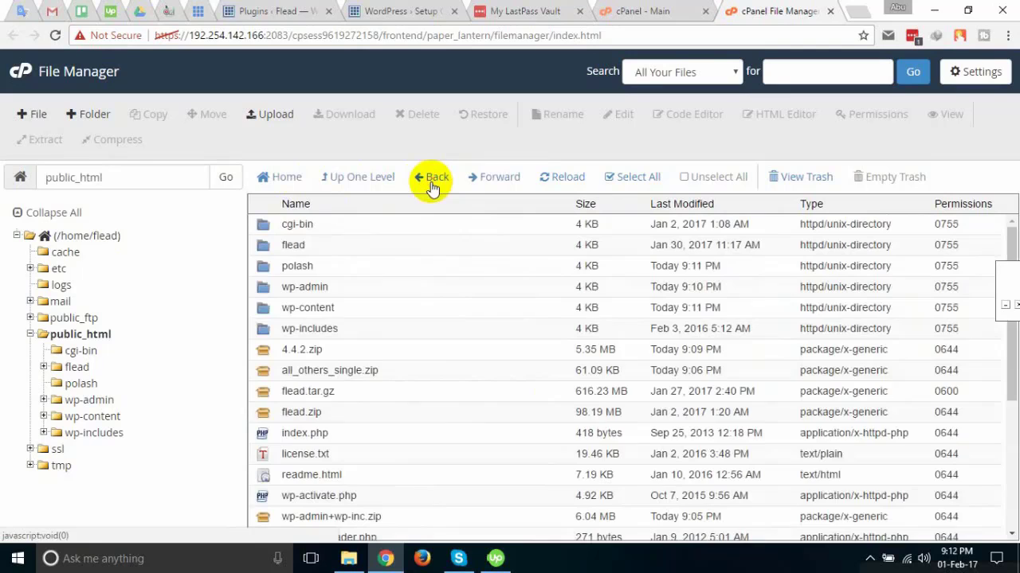
Copy wp-config.php from the polash folder into /public_html/.
double_click(270, 266)
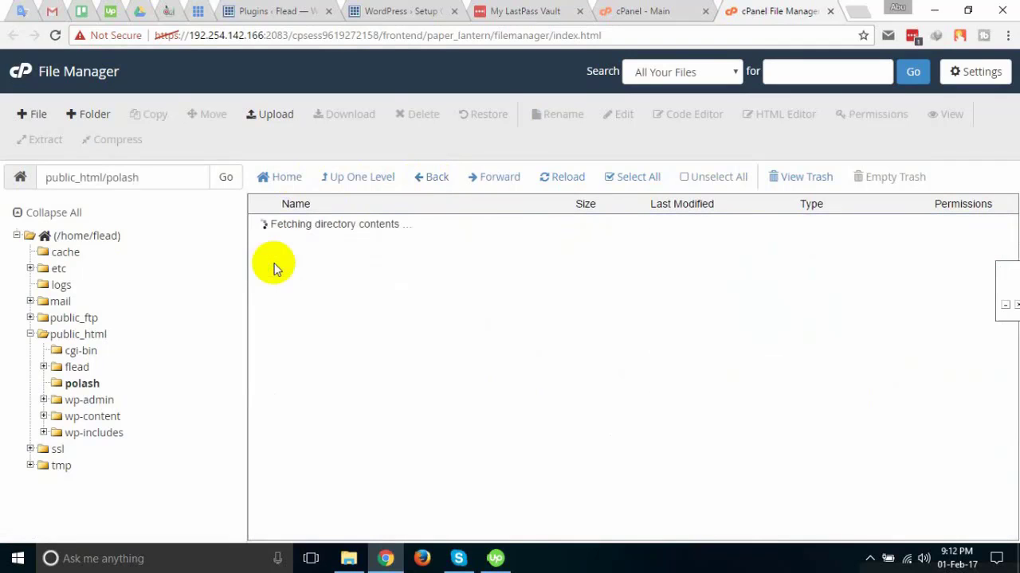
scroll(330, 455, "down", 1)
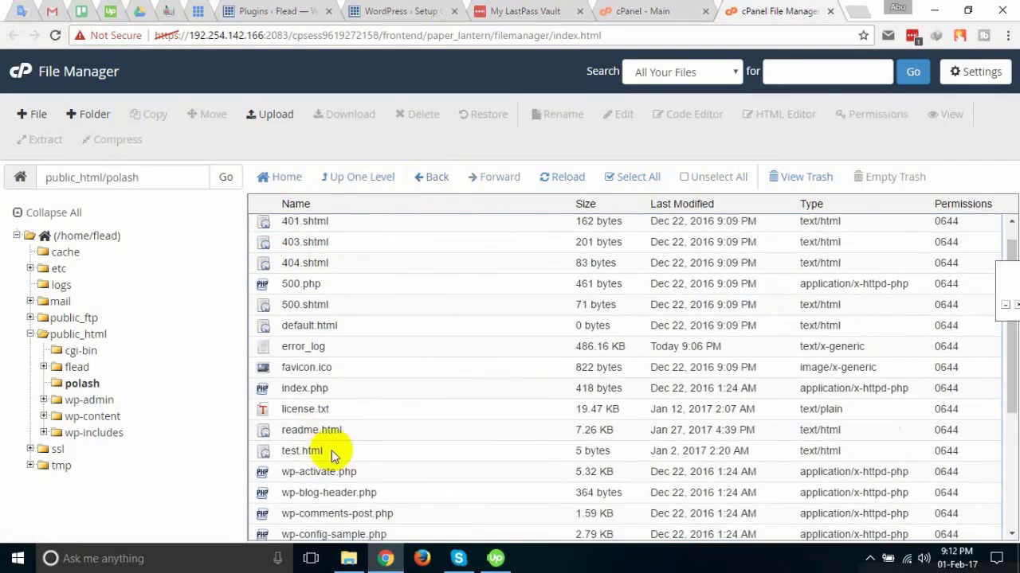
scroll(375, 458, "down", 1)
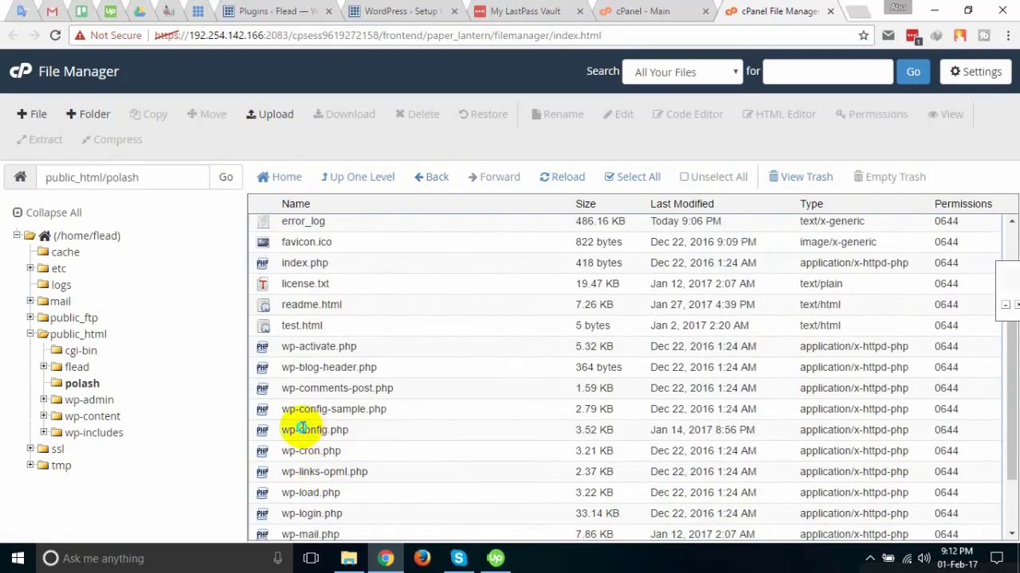
right_click(302, 428)
left_click(328, 434)
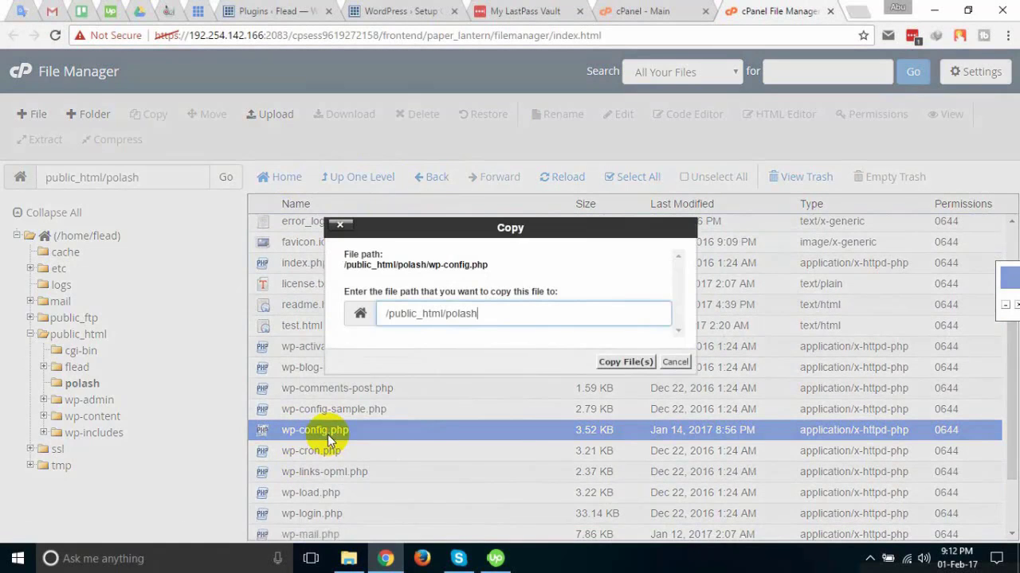
double_click(449, 316)
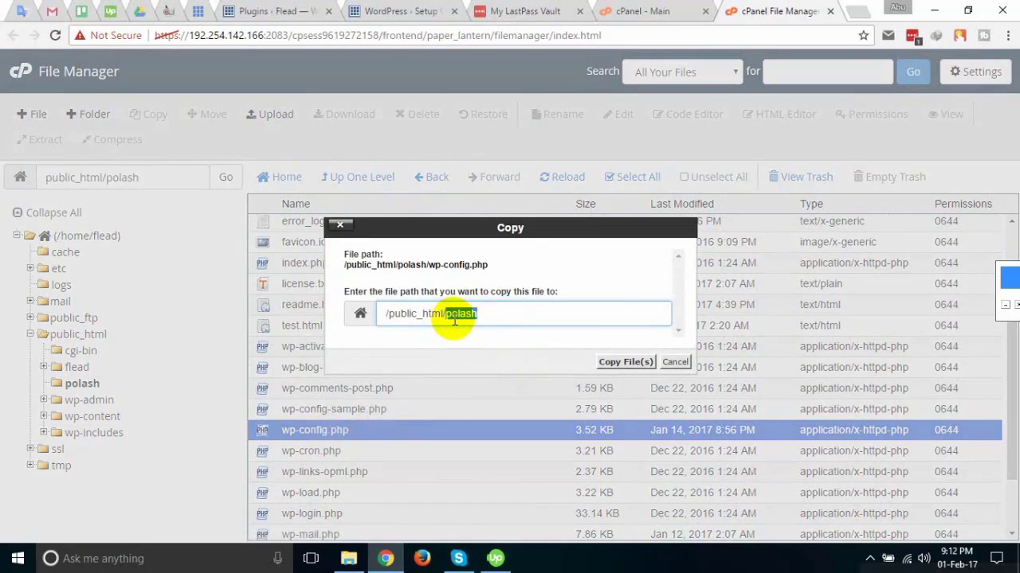
key("BackSpace")
left_click(628, 360)
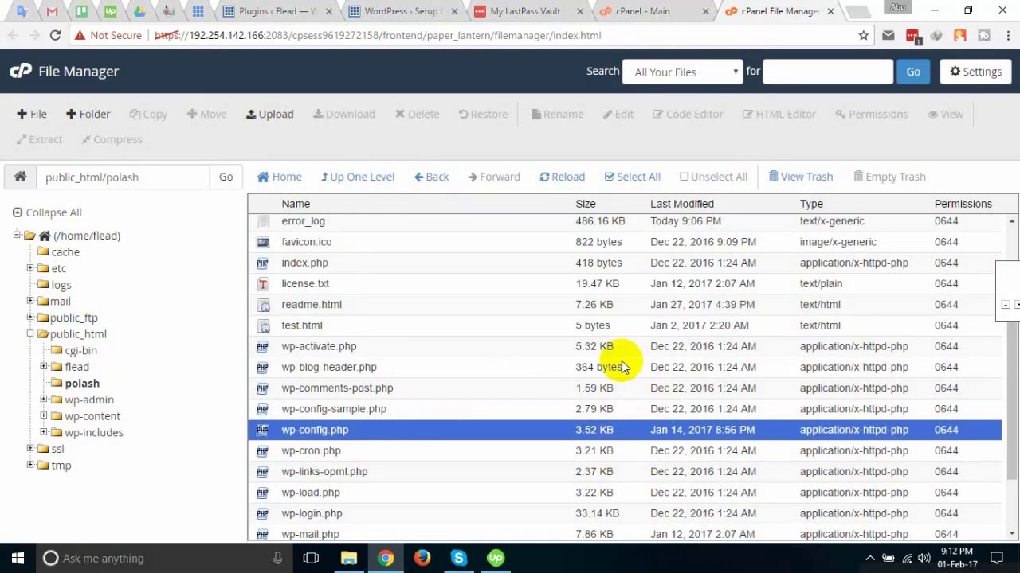
Return to public_html, reload the listing and check for the copied wp-config.php.
left_click(363, 178)
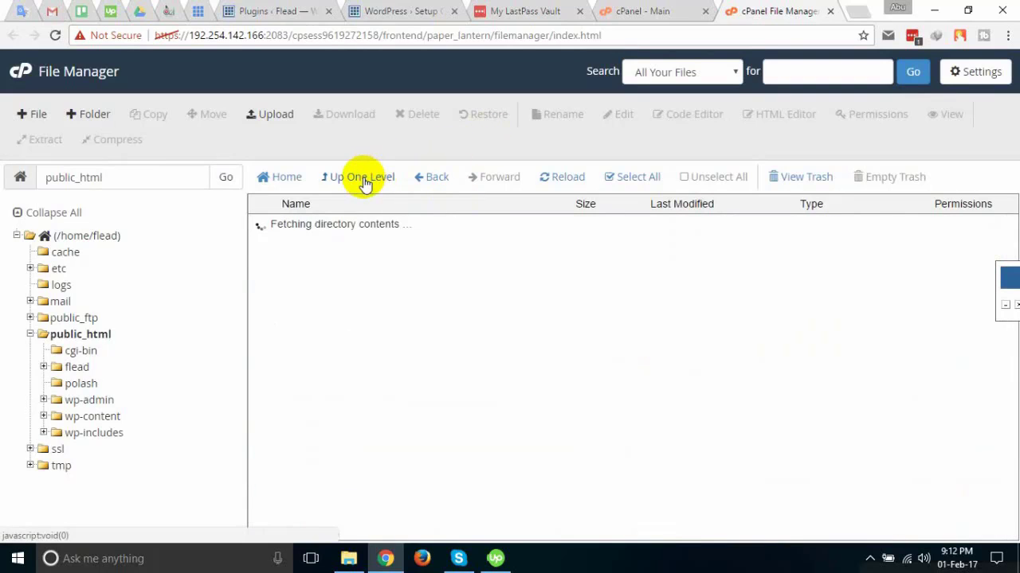
scroll(375, 382, "down", 2)
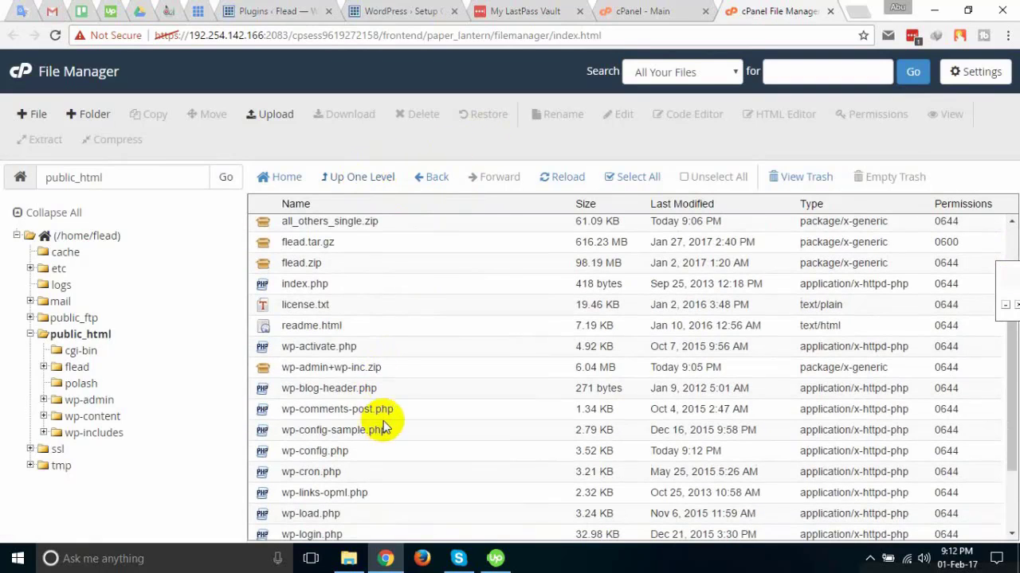
left_click(567, 180)
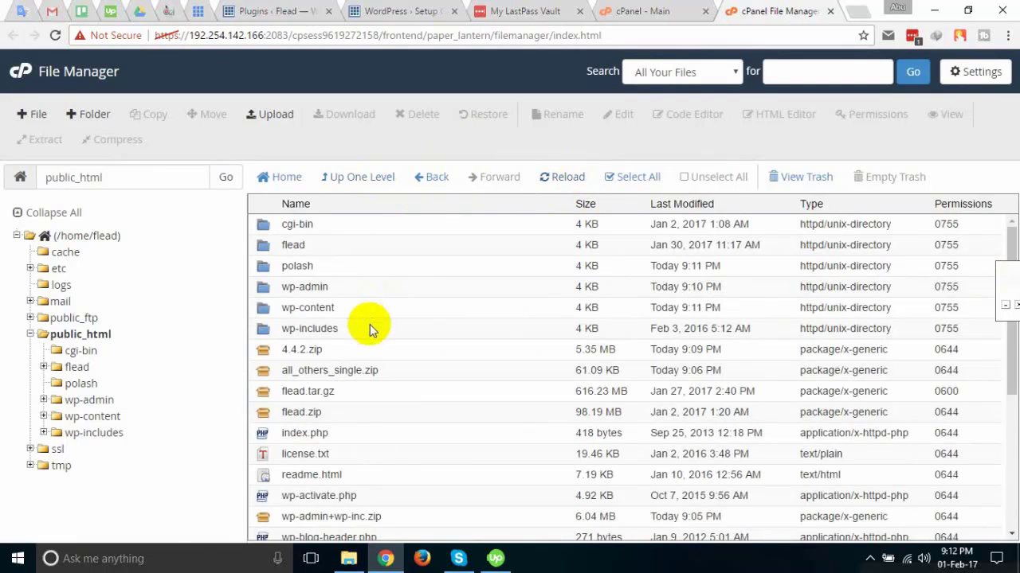
scroll(371, 326, "down", 2)
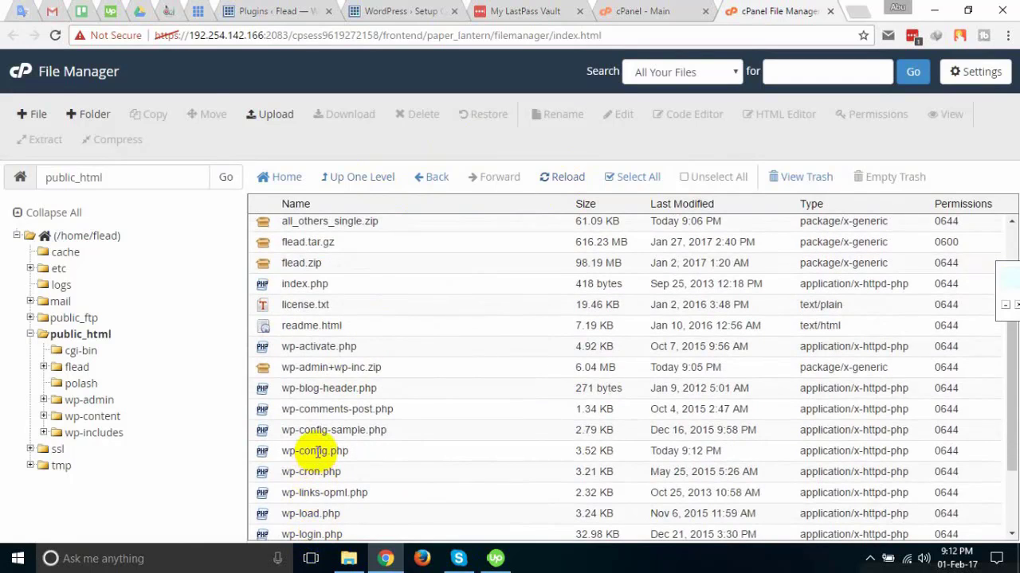
left_click(317, 451)
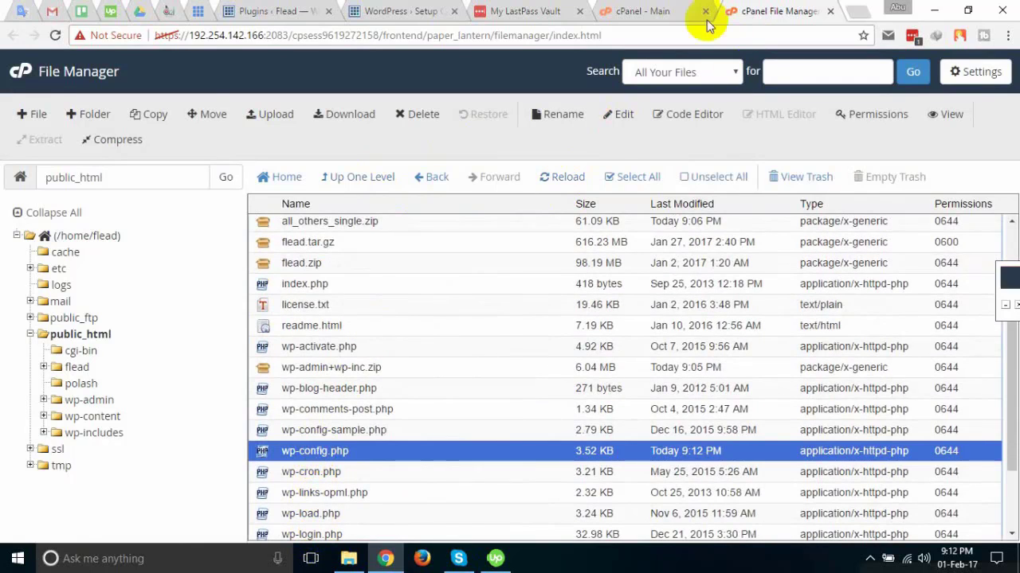
left_click(655, 11)
left_click(529, 11)
left_click(423, 7)
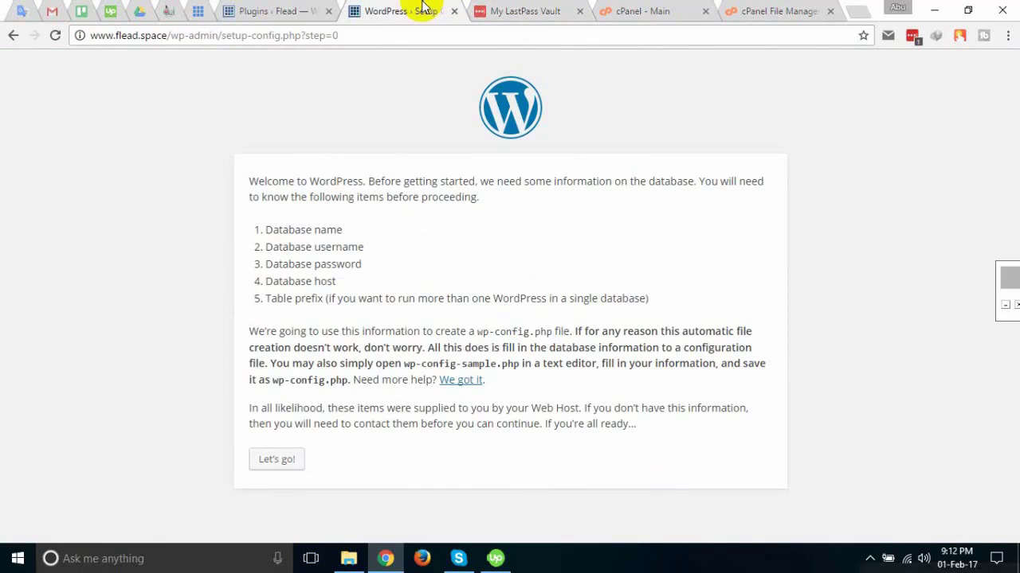
left_click_drag(338, 35, 223, 32)
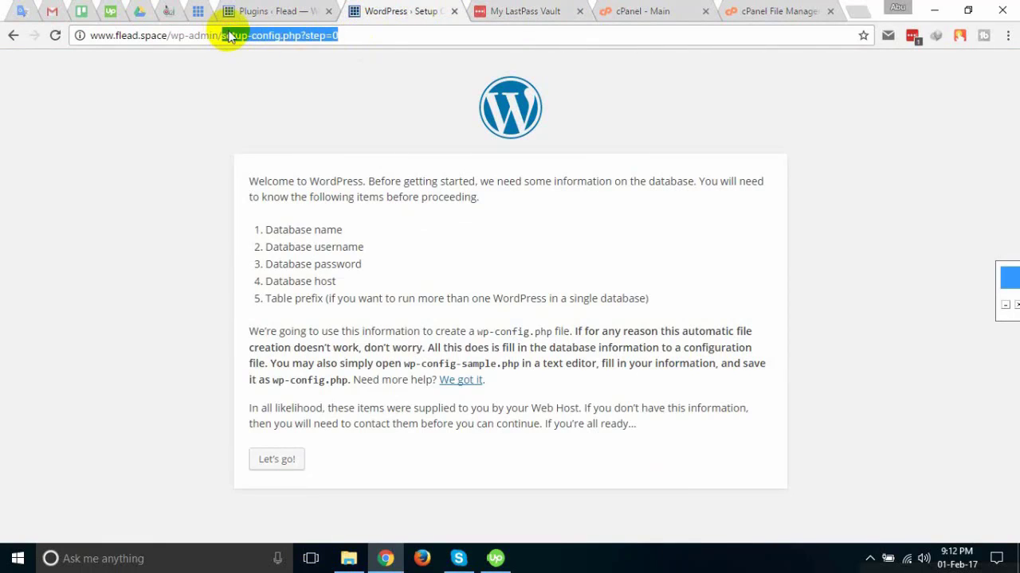
key("BackSpace")
key("BackSpace")
key("BackSpace")
key("BackSpace")
key("BackSpace")
key("BackSpace")
key("BackSpace")
key("BackSpace")
key("BackSpace")
key("BackSpace")
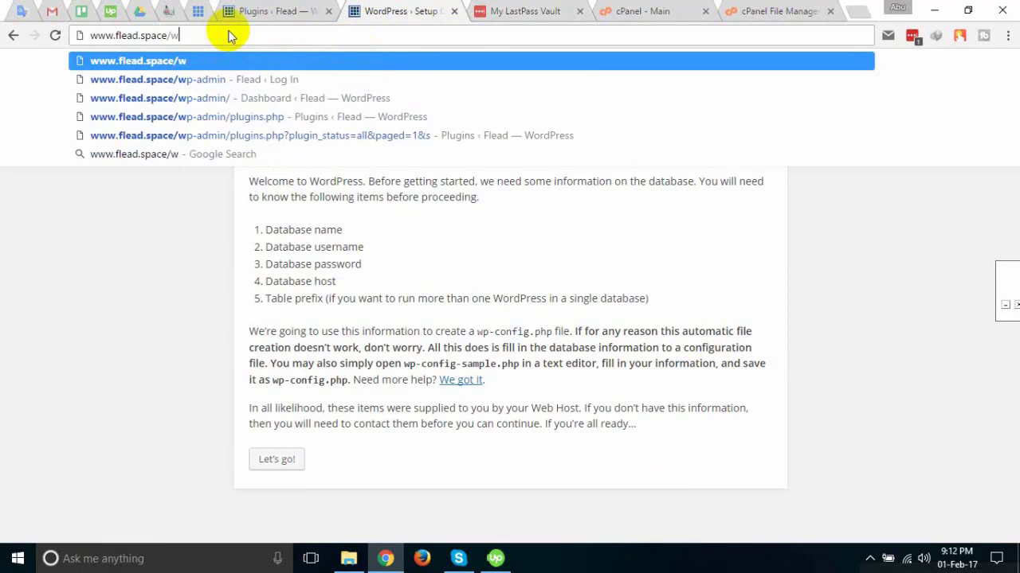
key("Return")
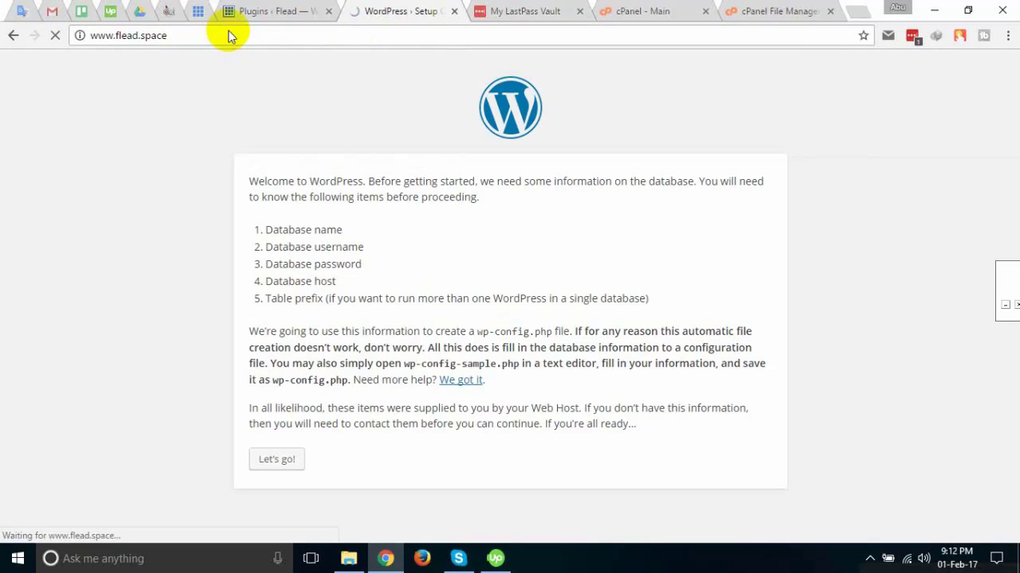
Open the dashboard from the Flead Plugins page and run the required WordPress database update.
left_click(271, 11)
left_click(51, 106)
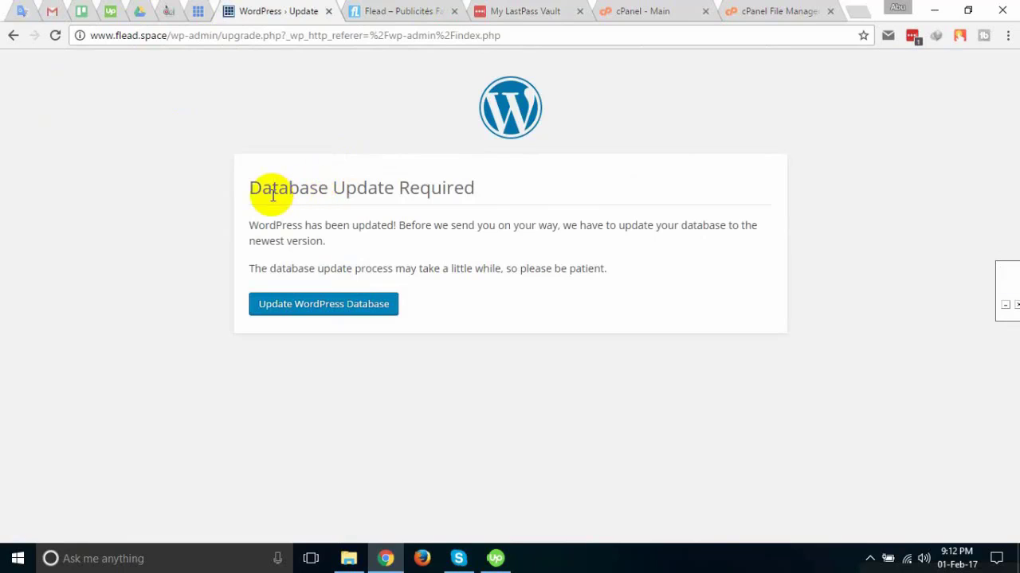
left_click_drag(252, 187, 485, 200)
left_click(510, 307)
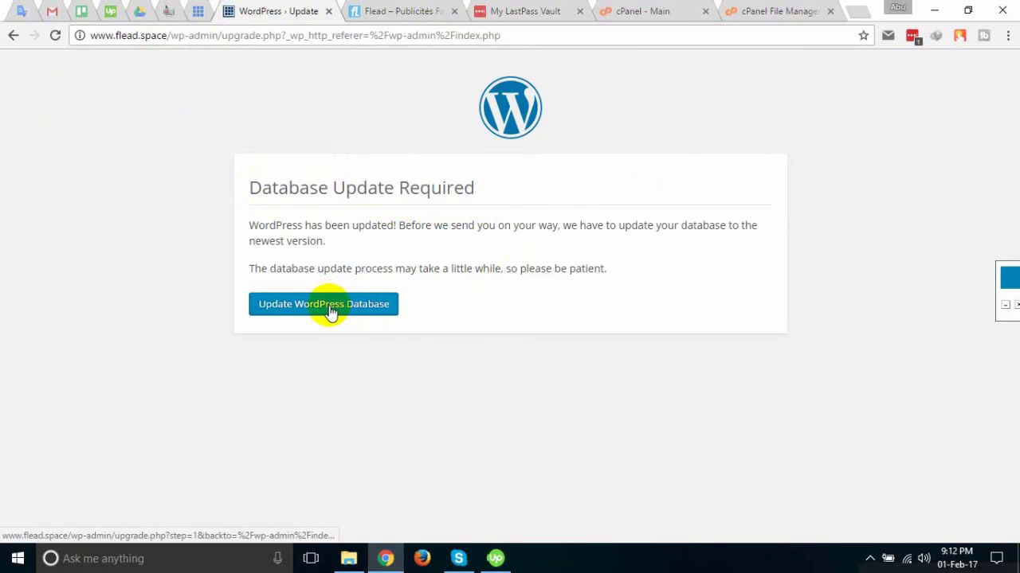
left_click(318, 308)
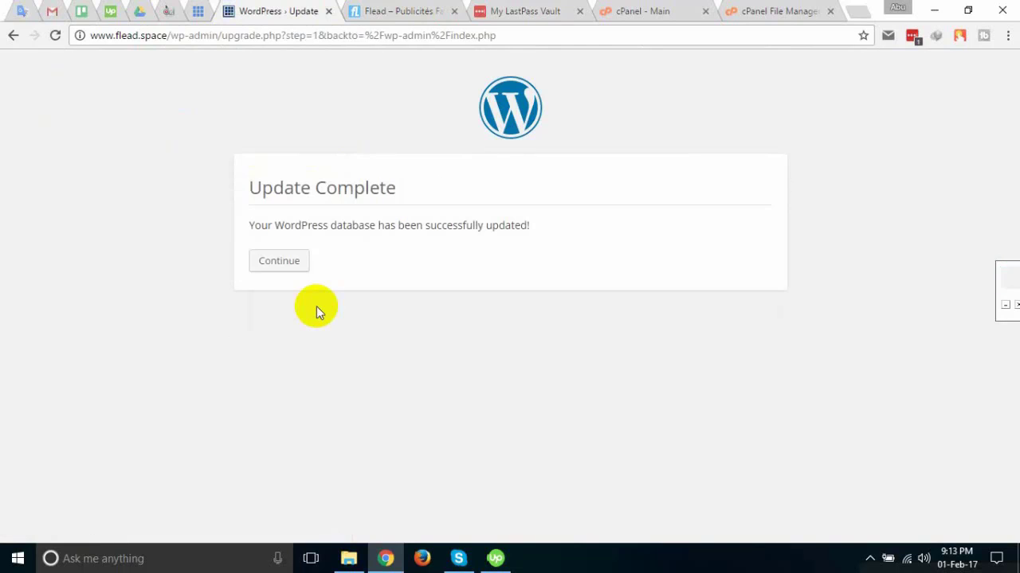
Review the database update message and continue to the WordPress dashboard.
left_click_drag(250, 182, 571, 224)
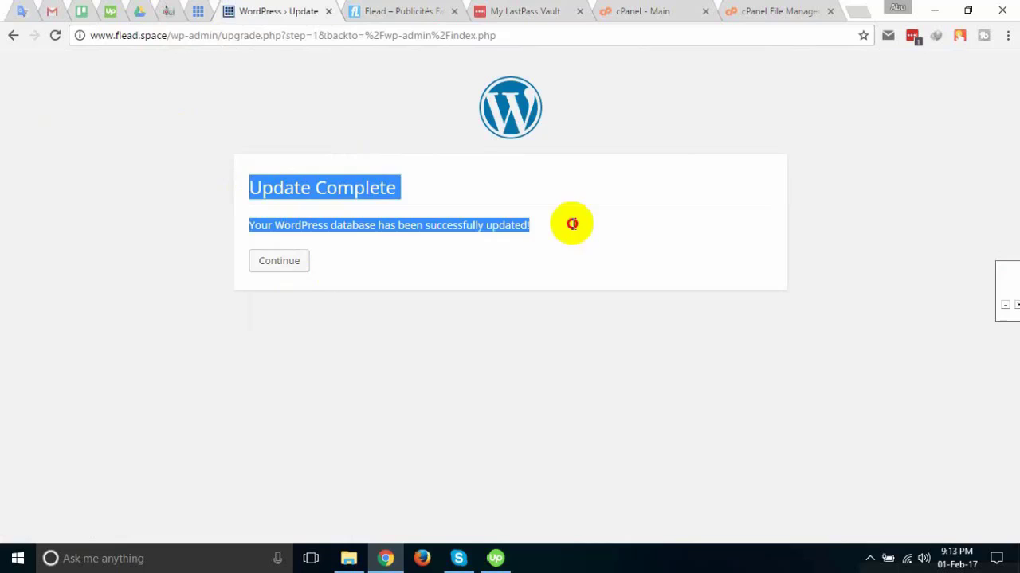
left_click(510, 284)
left_click(279, 262)
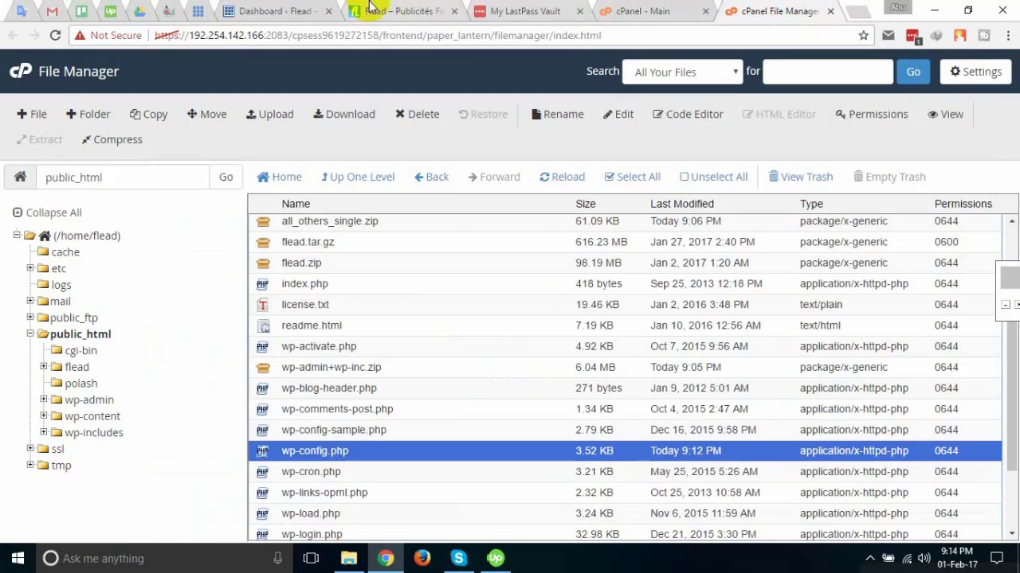
left_click(391, 45)
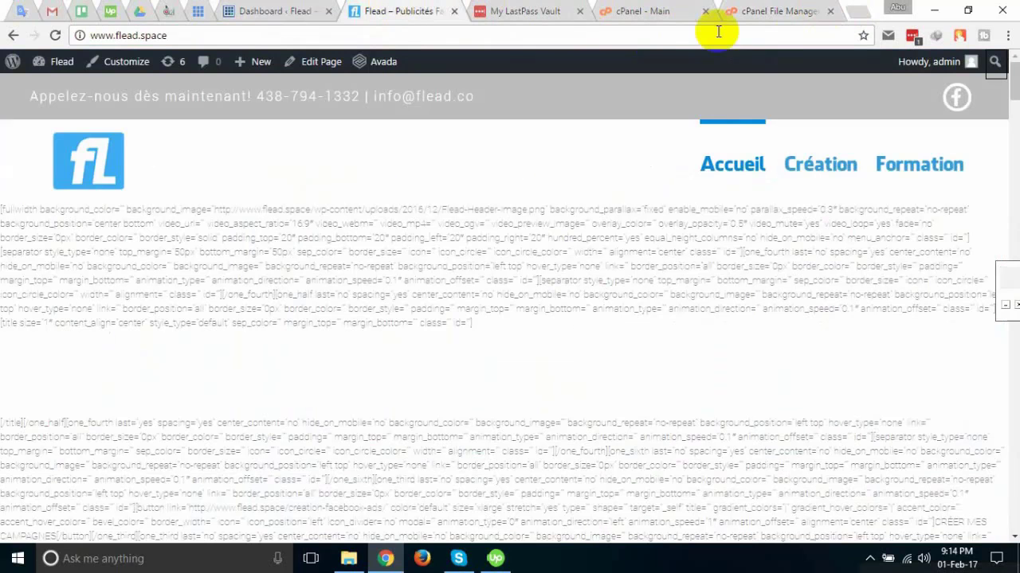
left_click(227, 35)
mouse_move(230, 61)
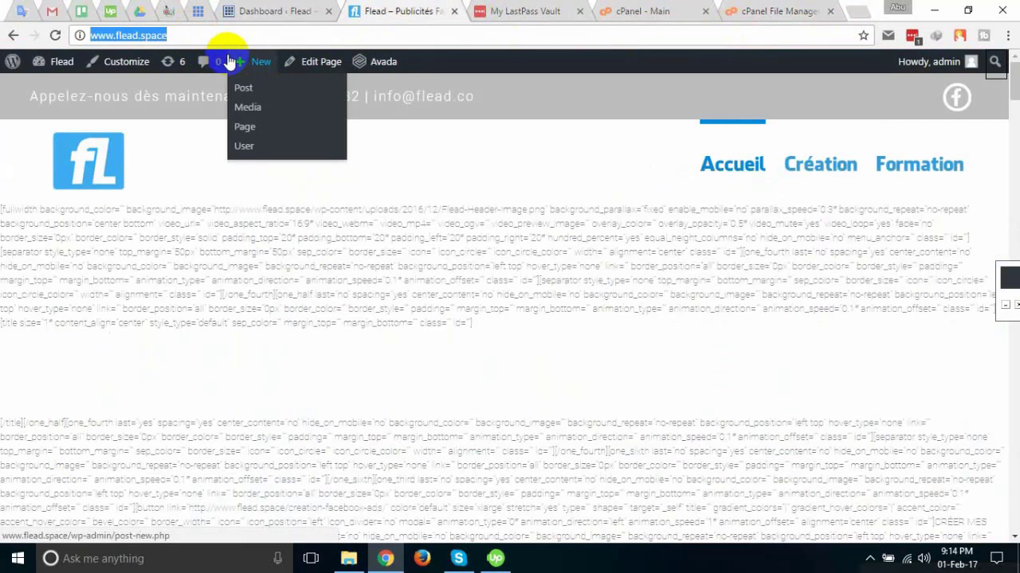
type("/")
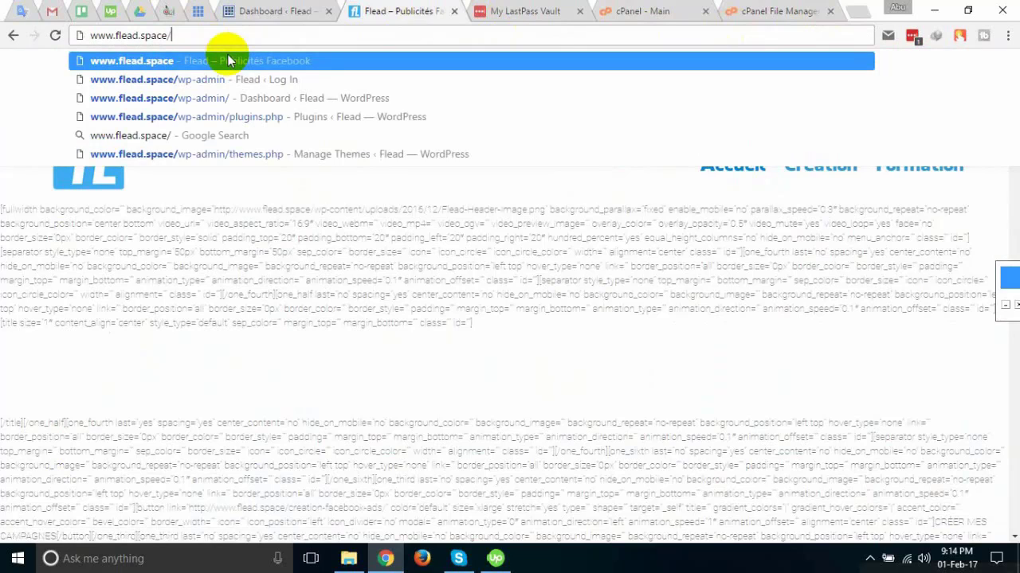
type("readme.")
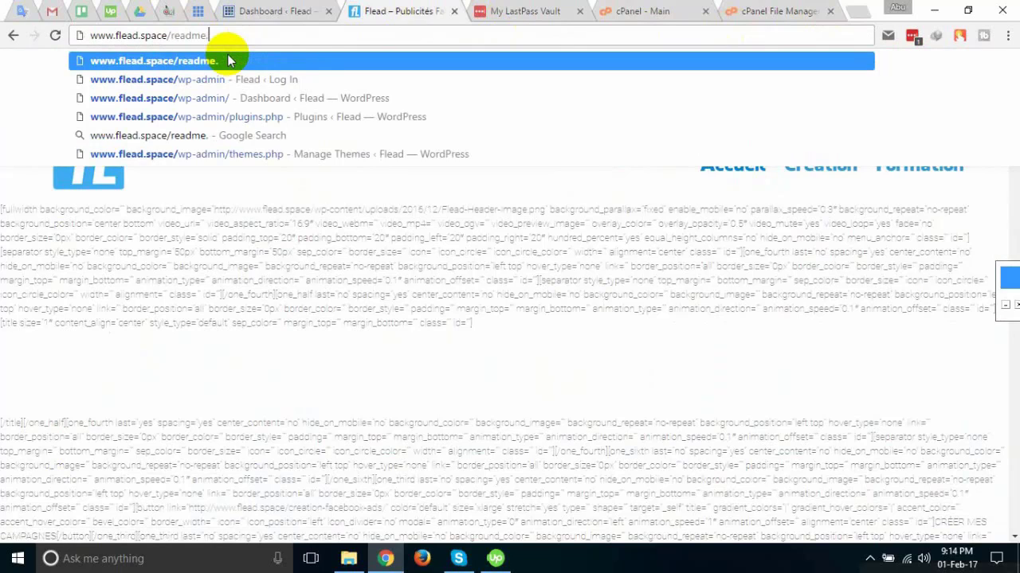
type("html")
key("Return")
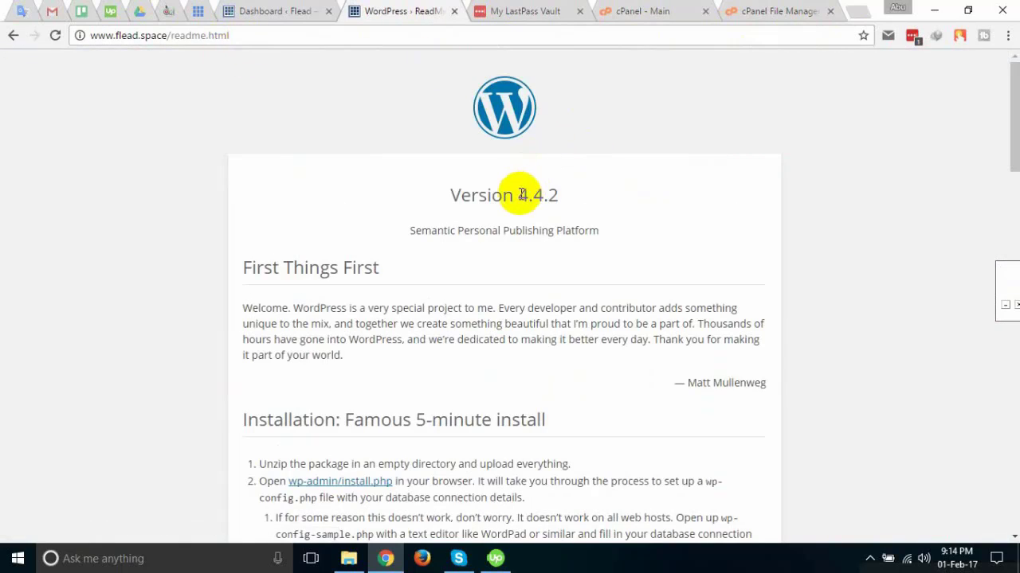
left_click_drag(519, 195, 556, 192)
left_click(585, 197)
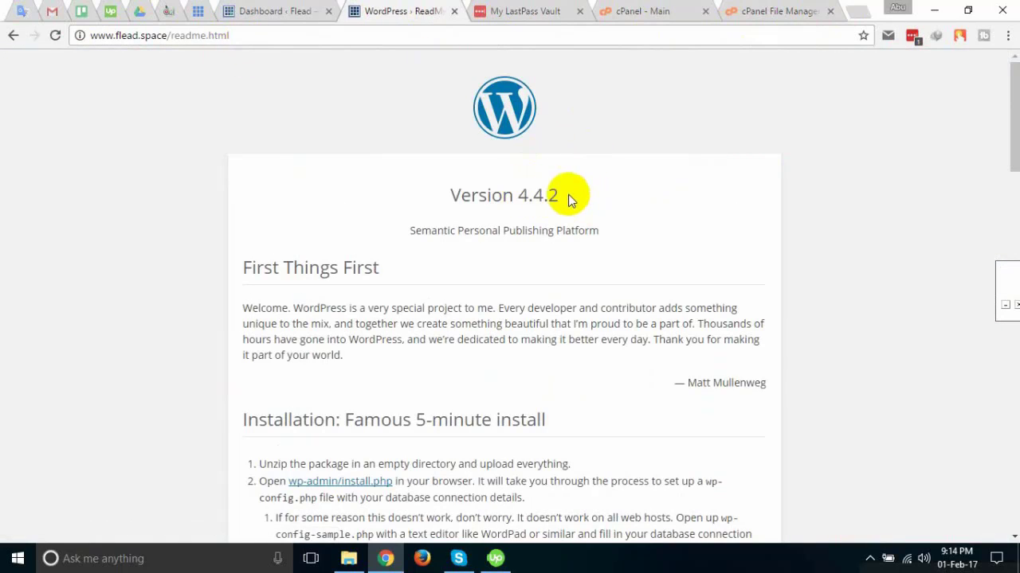
left_click_drag(568, 197, 521, 196)
left_click(538, 199)
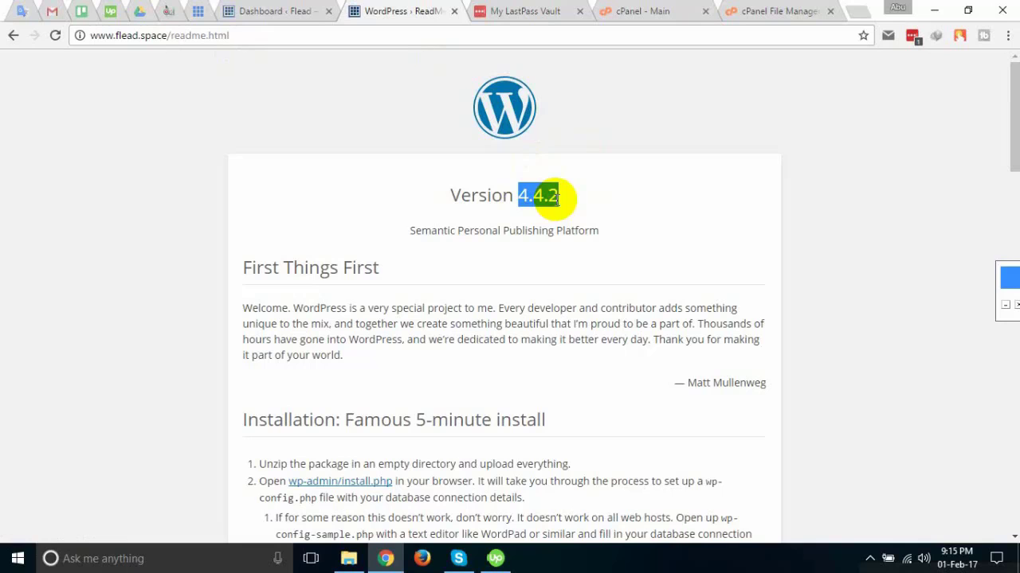
left_click(868, 561)
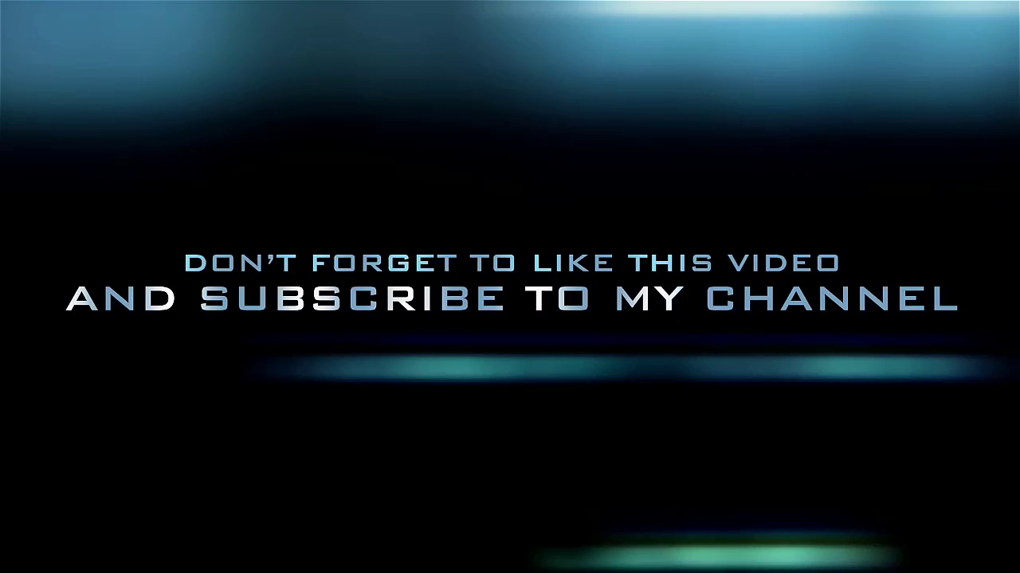